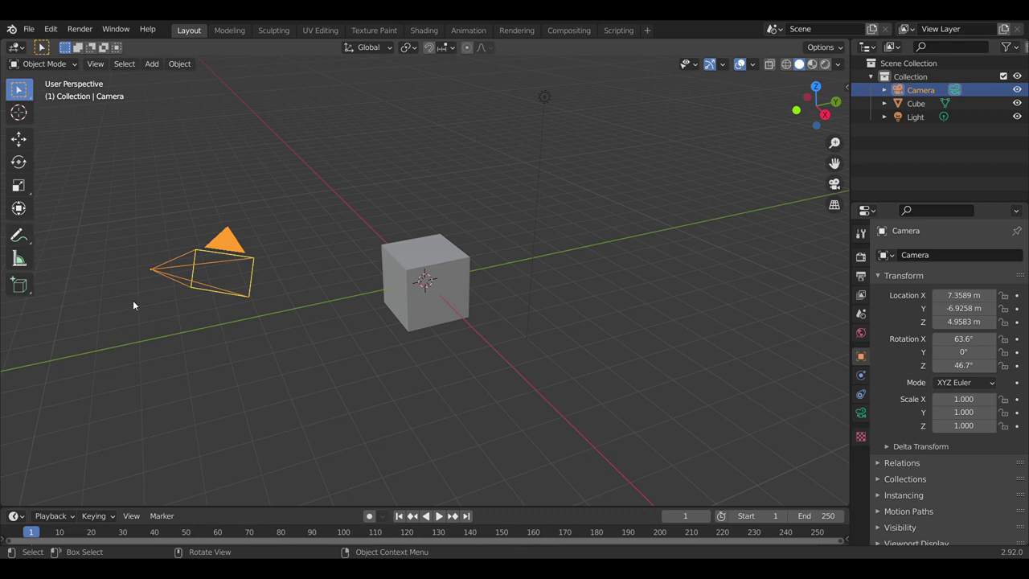
- Box-select and delete the default cube, then the camera
drag(314, 206, 506, 419)
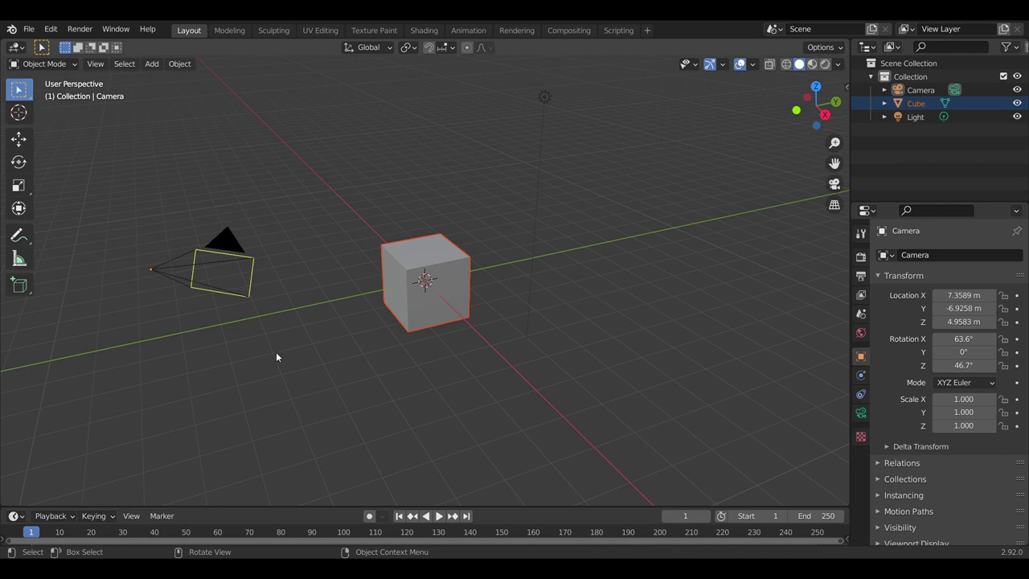
key(Delete)
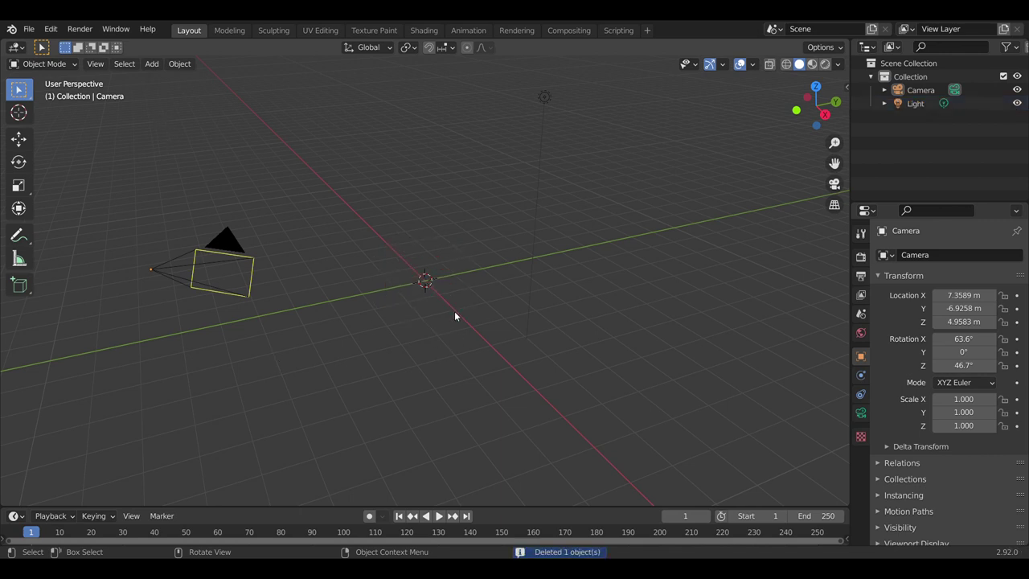
drag(315, 213, 128, 344)
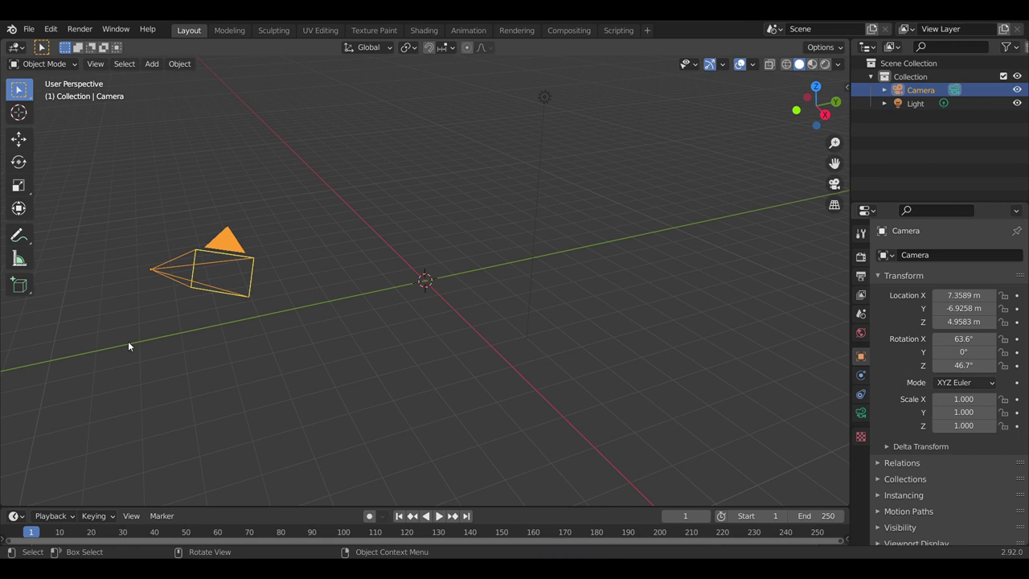
key(Delete)
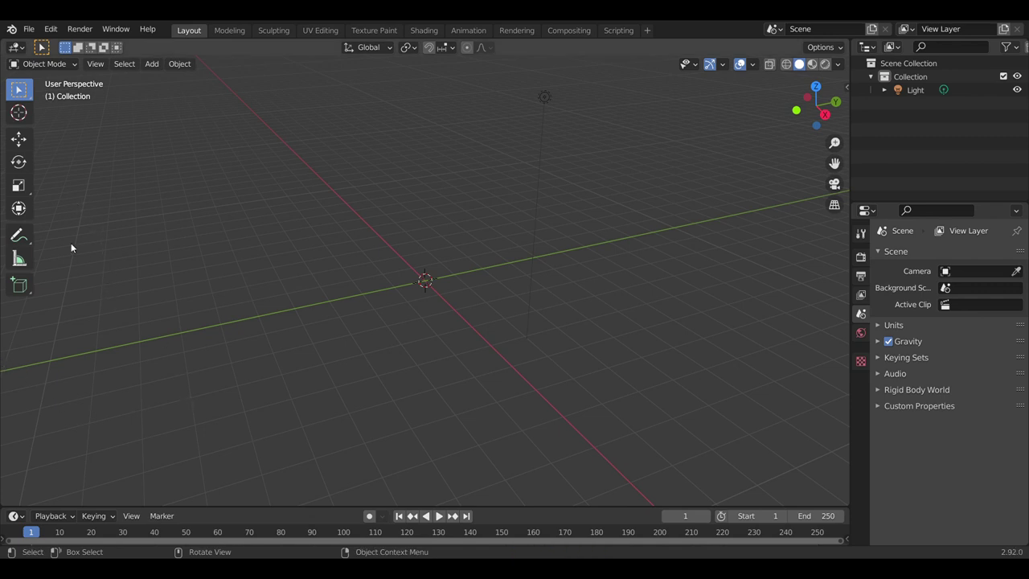
- Add a Text object at the world origin from the viewport Add menu
click(29, 30)
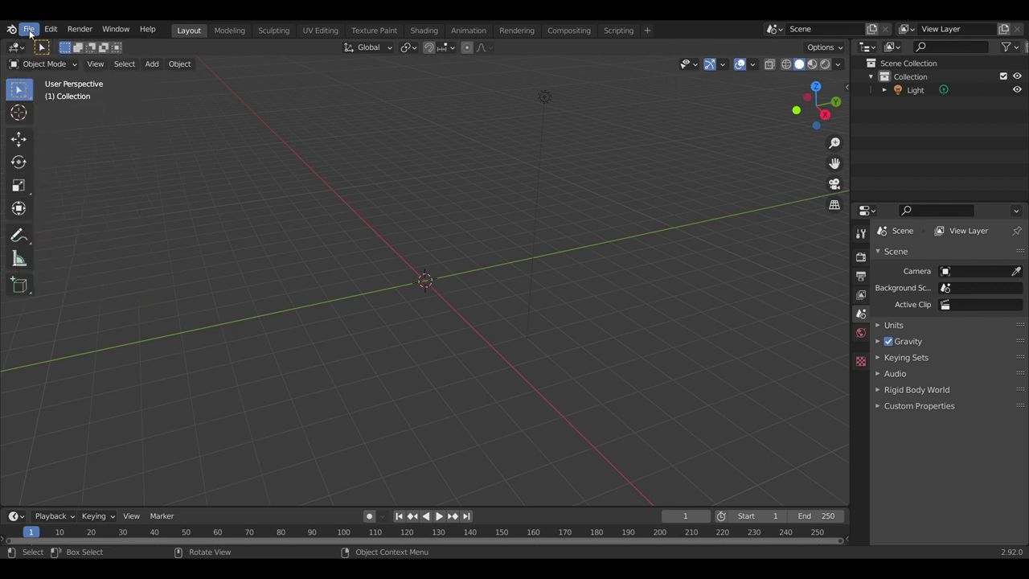
click(151, 66)
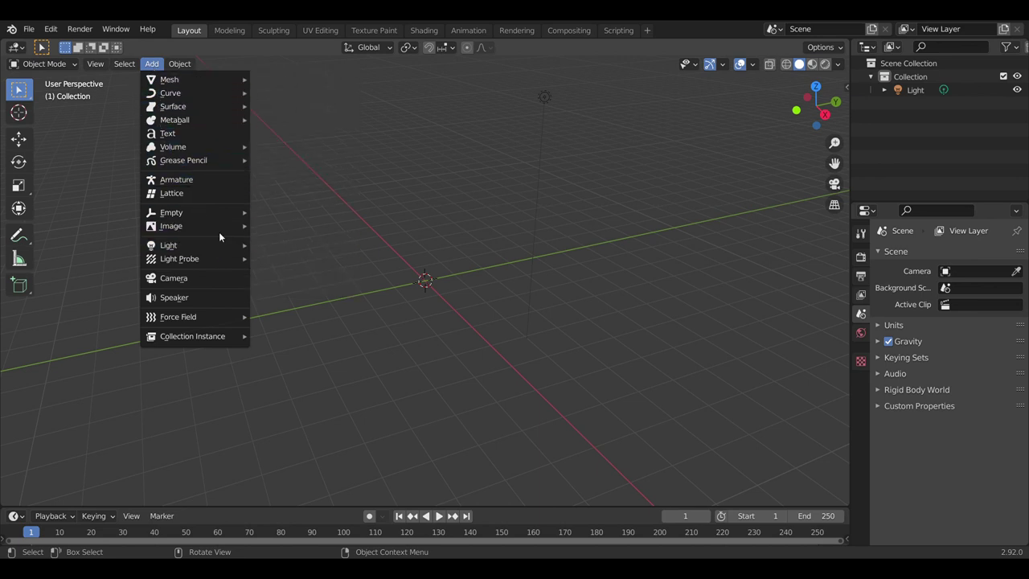
click(218, 134)
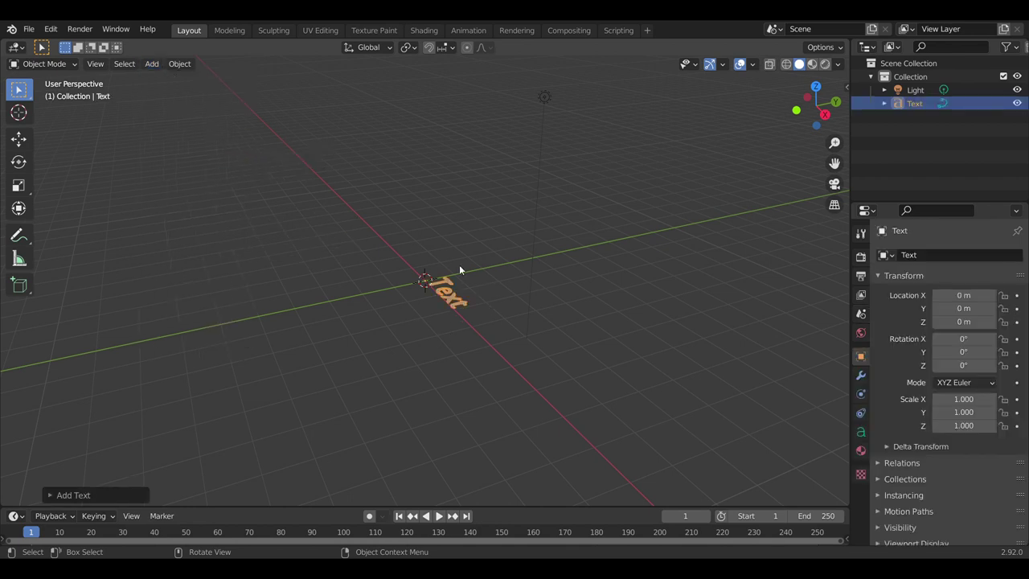
- Delete the Light from the Outliner and reselect the Text object
click(816, 86)
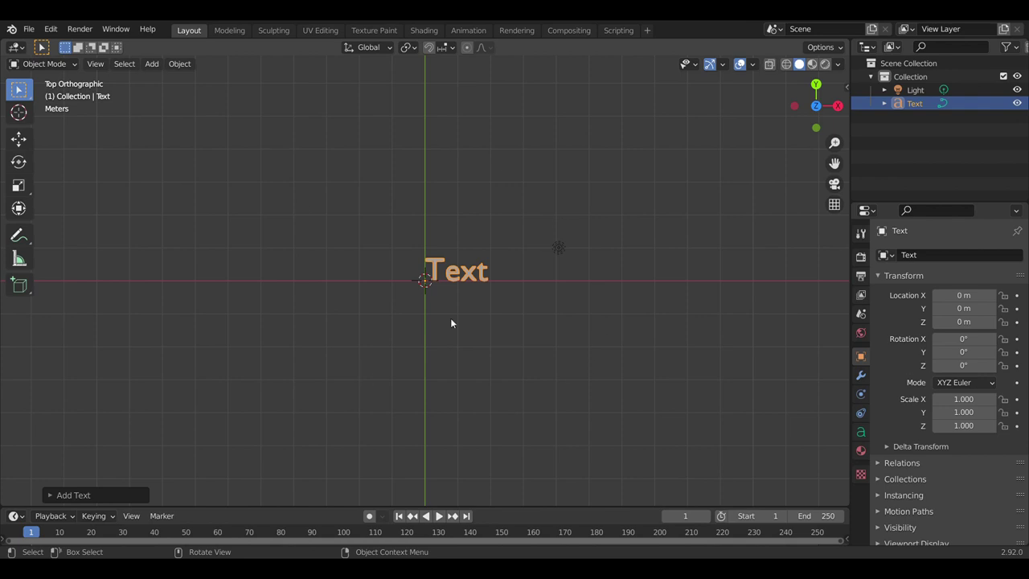
drag(814, 112, 784, 132)
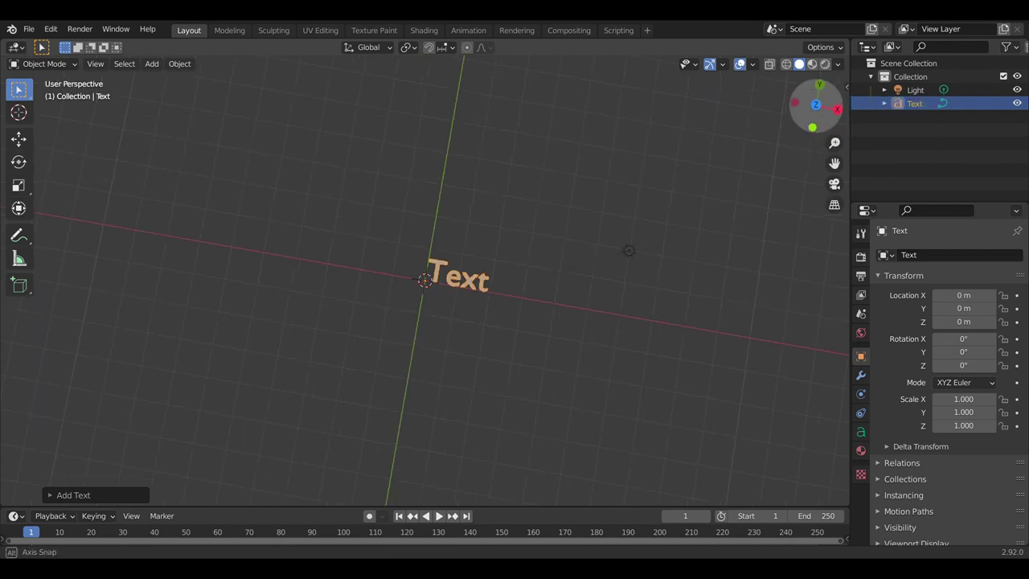
drag(588, 82, 607, 267)
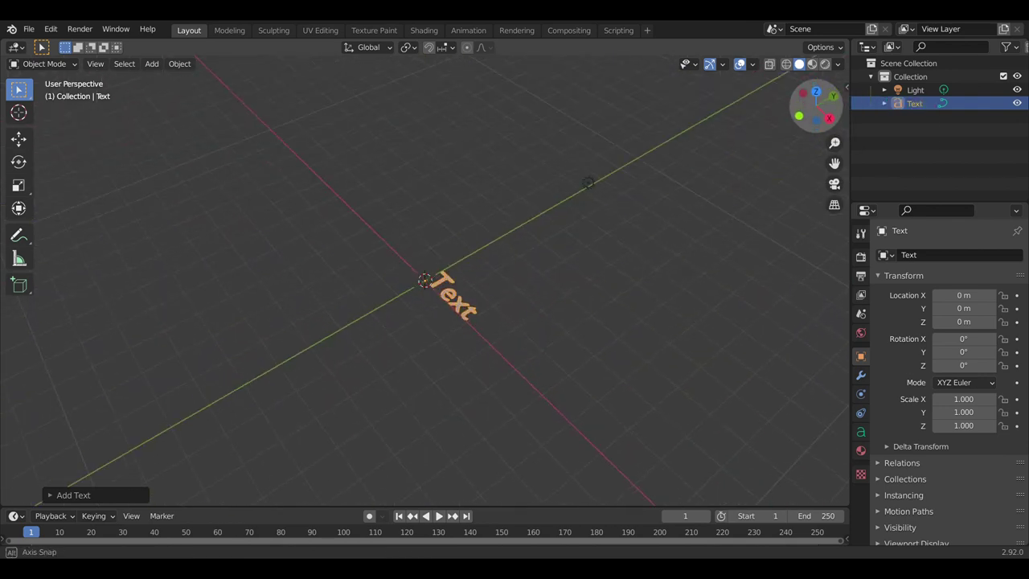
click(816, 100)
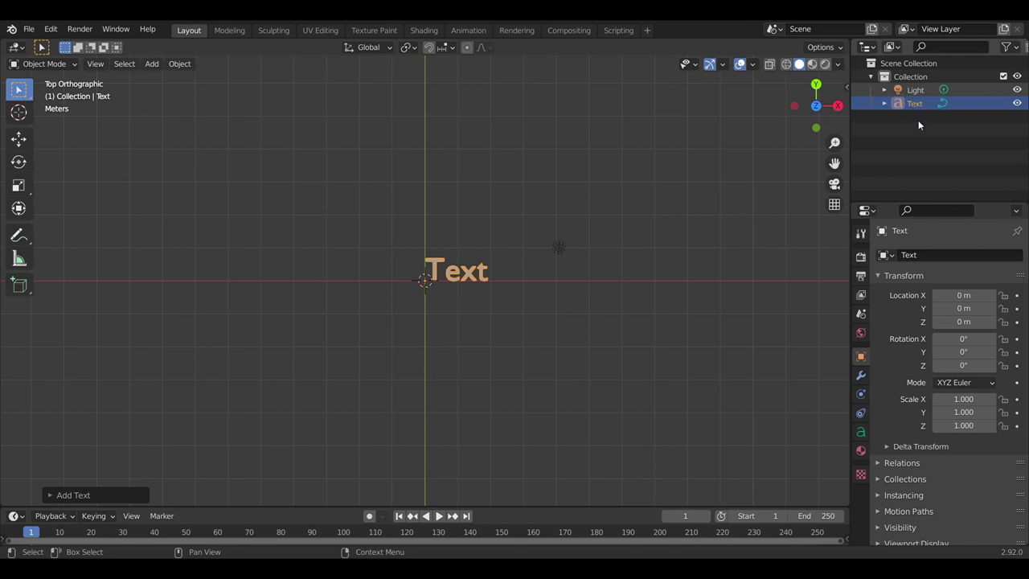
click(854, 91)
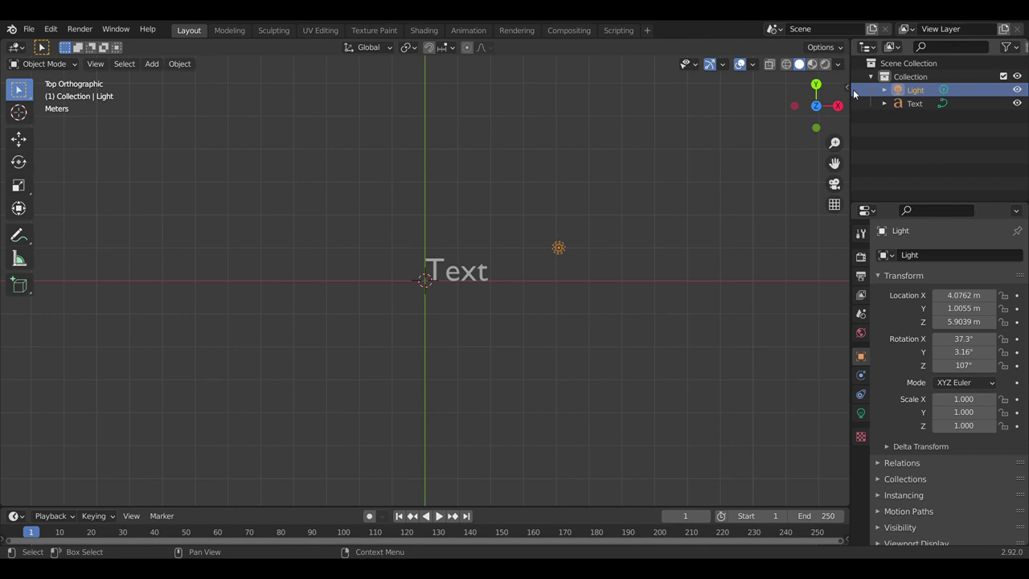
key(Delete)
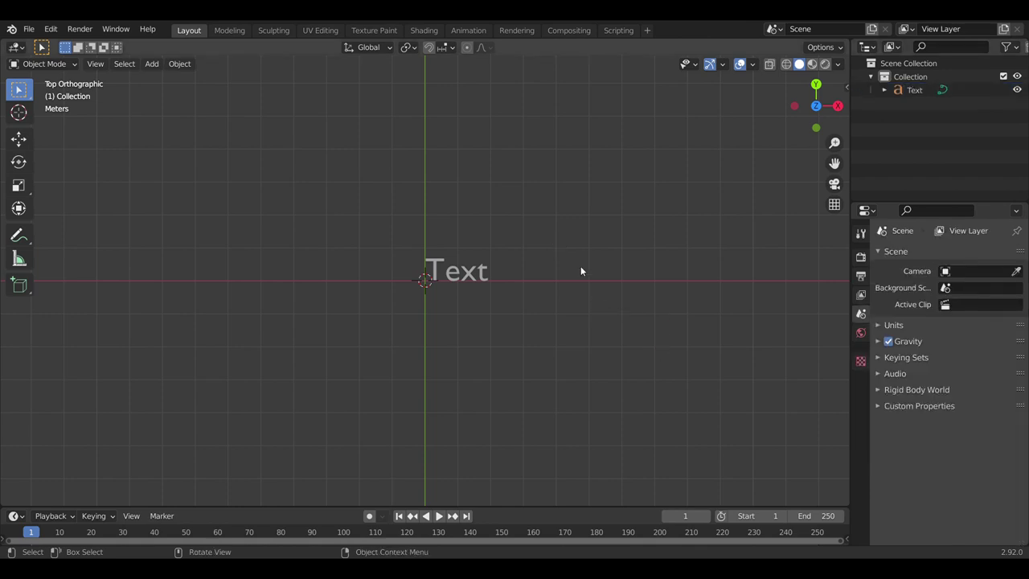
click(467, 273)
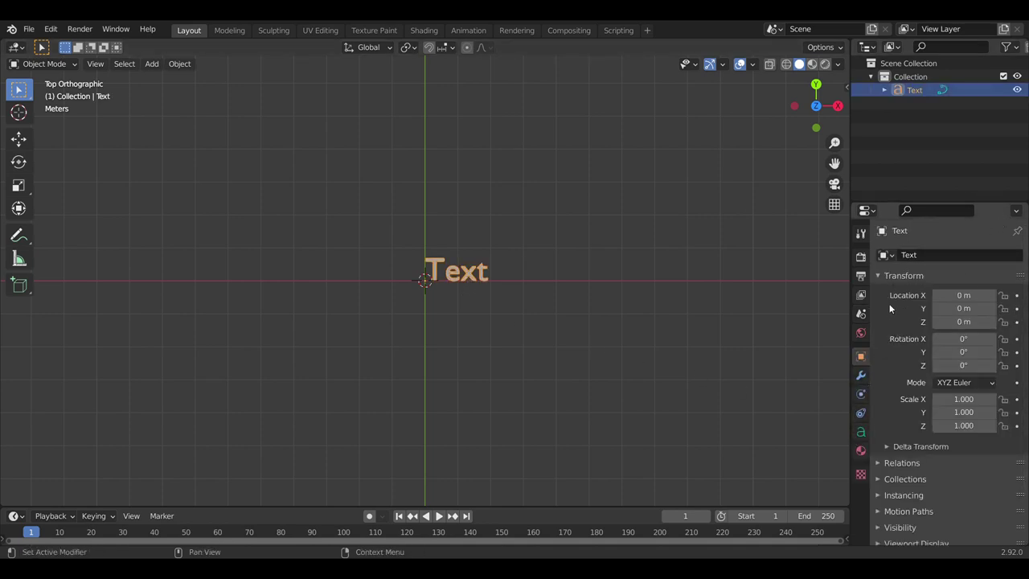
- Set the Text paragraph alignment to Center both horizontally and vertically
click(861, 432)
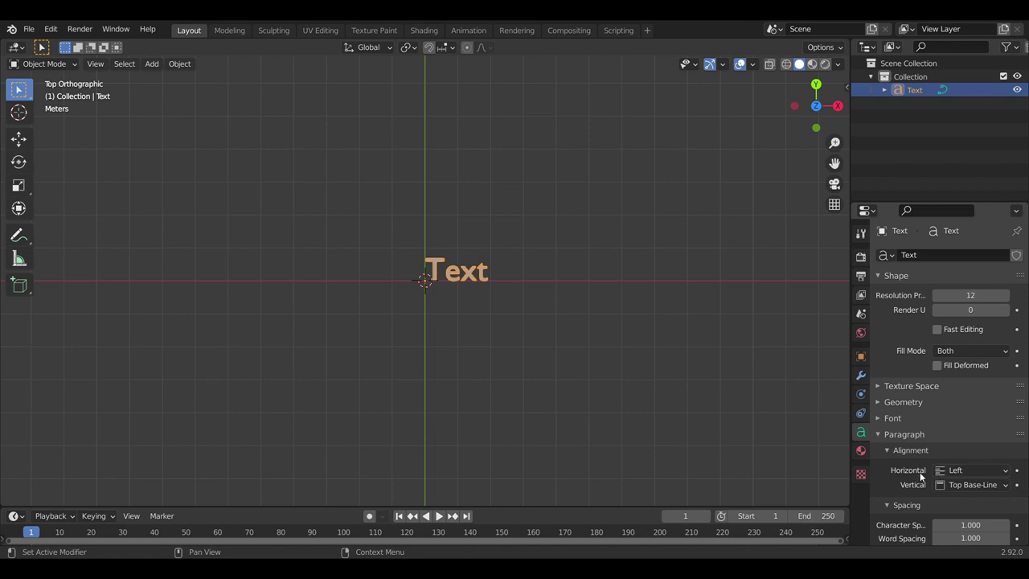
click(953, 472)
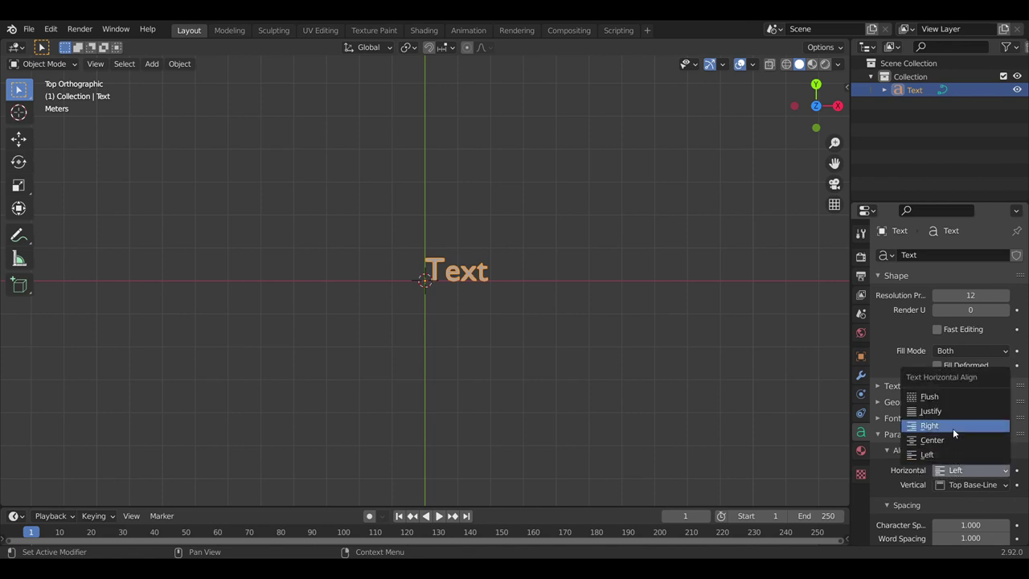
click(953, 439)
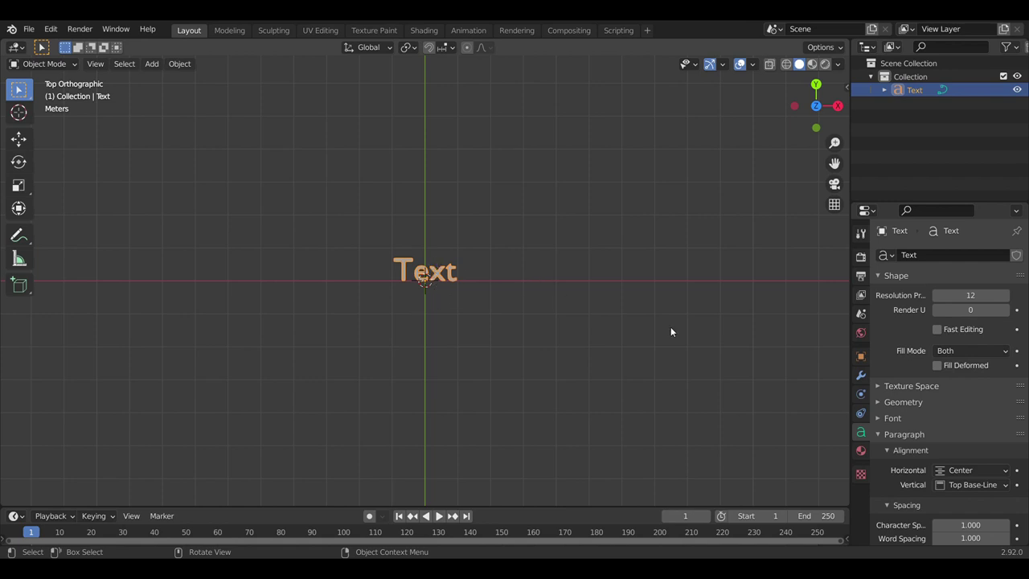
click(974, 485)
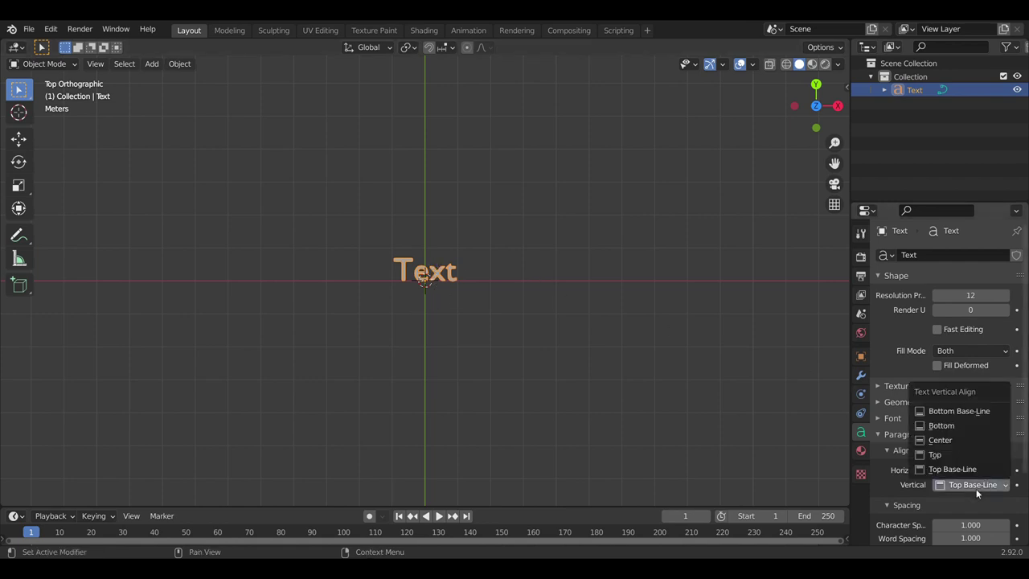
click(970, 441)
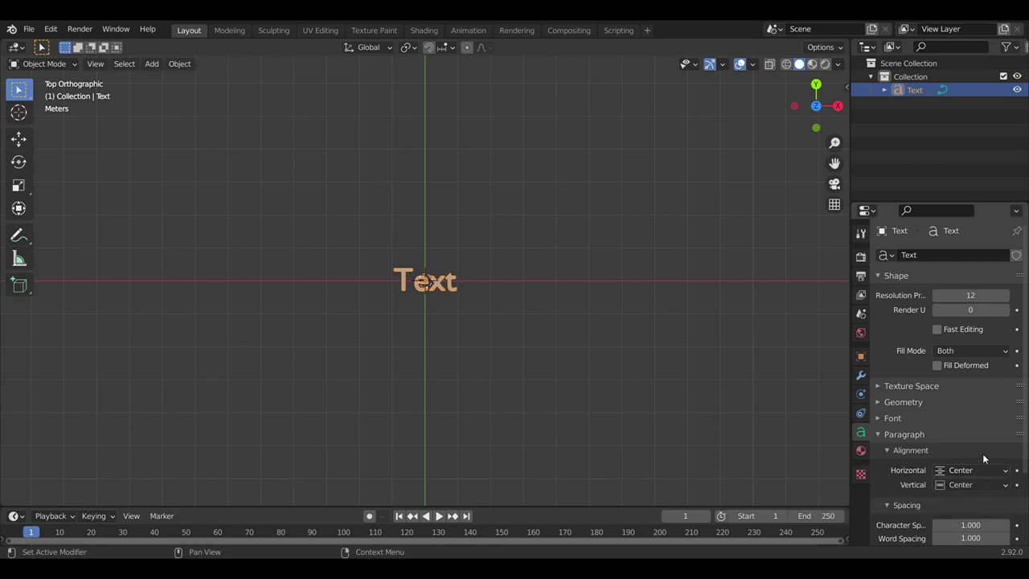
mouse_move(1023, 471)
drag(1021, 461, 1026, 529)
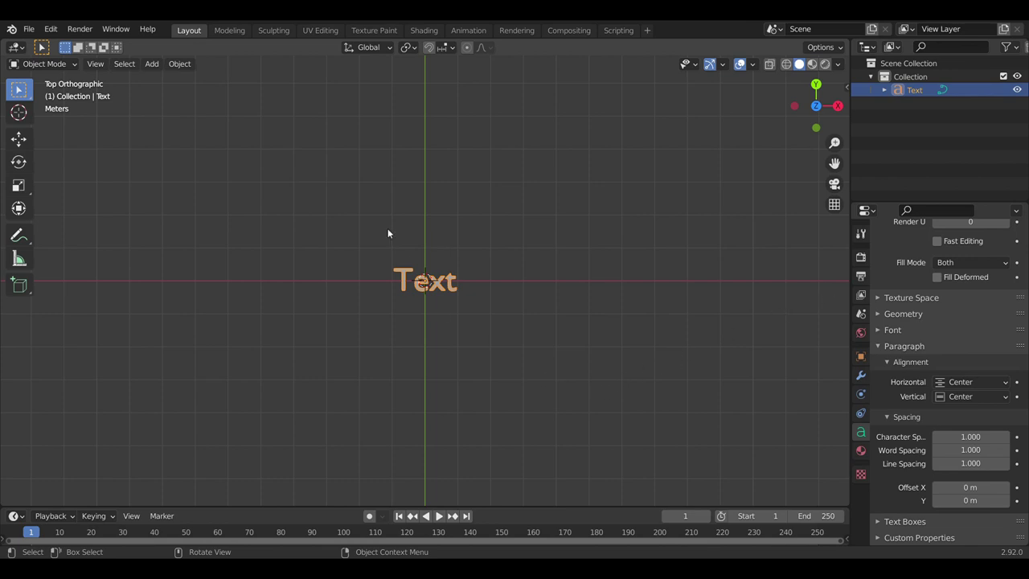
- In Edit Mode, replace the word 'Text' with 'blender'
click(45, 63)
click(48, 91)
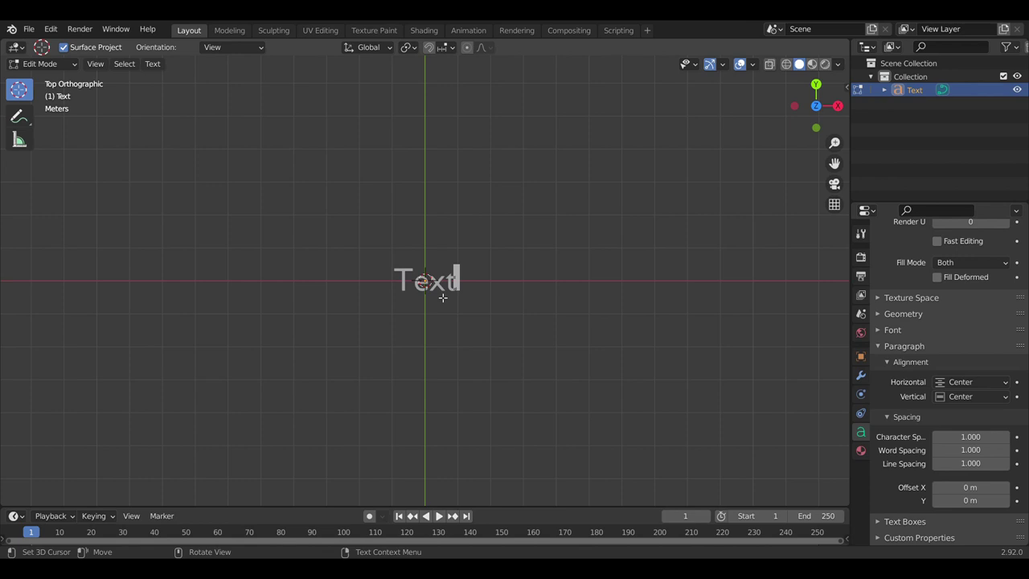
key(BackSpace)
key(BackSpace)
key(BackSpace)
key(BackSpace)
text(blender)
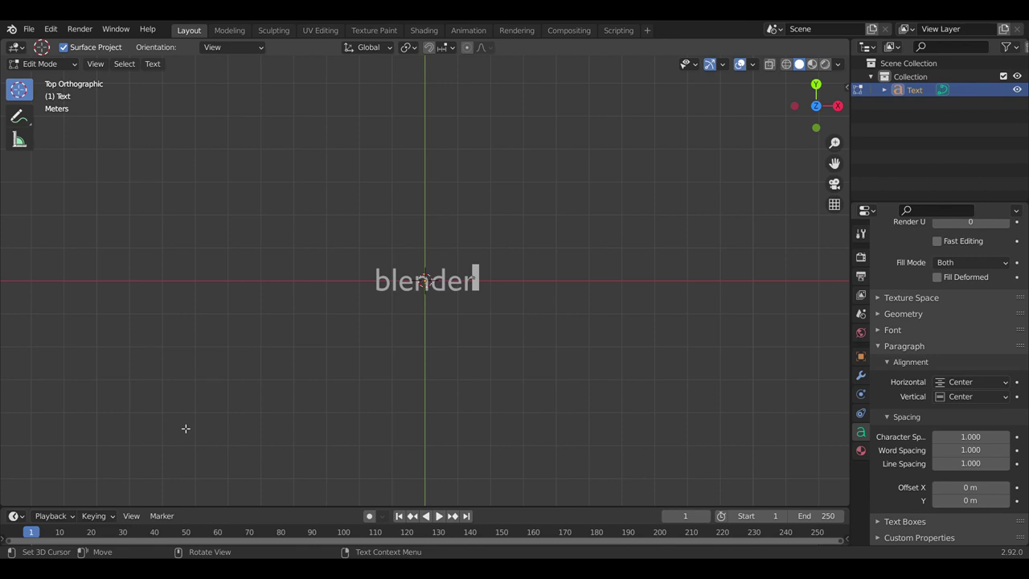
click(342, 325)
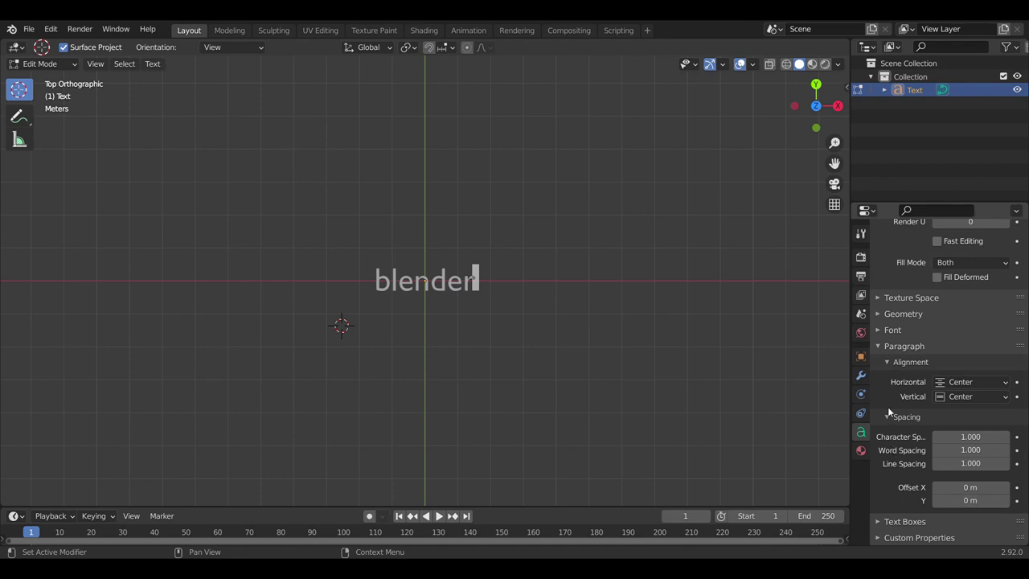
click(908, 315)
- Set the text geometry offset to 0.02 m and extrude the letters to 0.1 m
click(1005, 333)
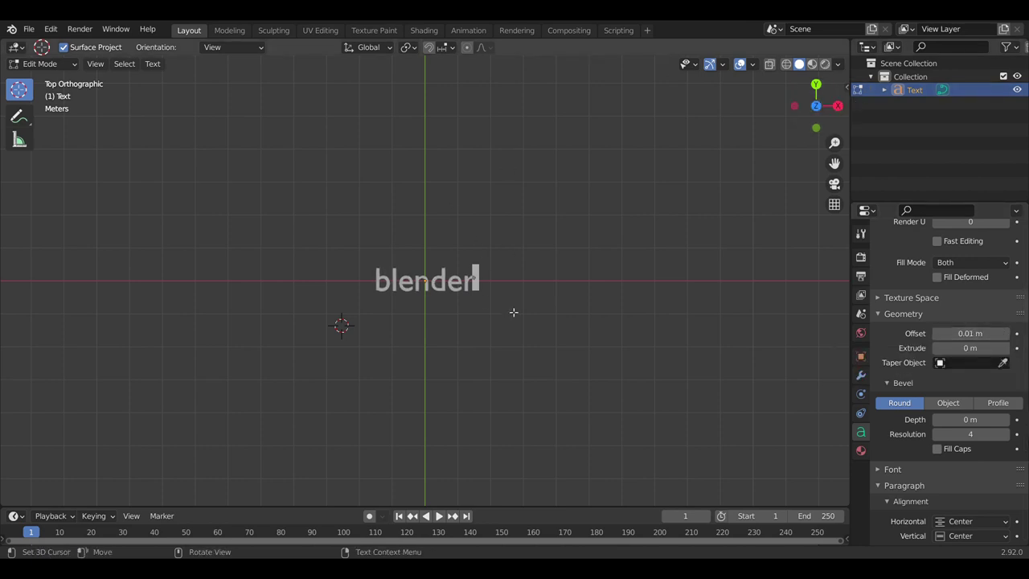
click(1002, 338)
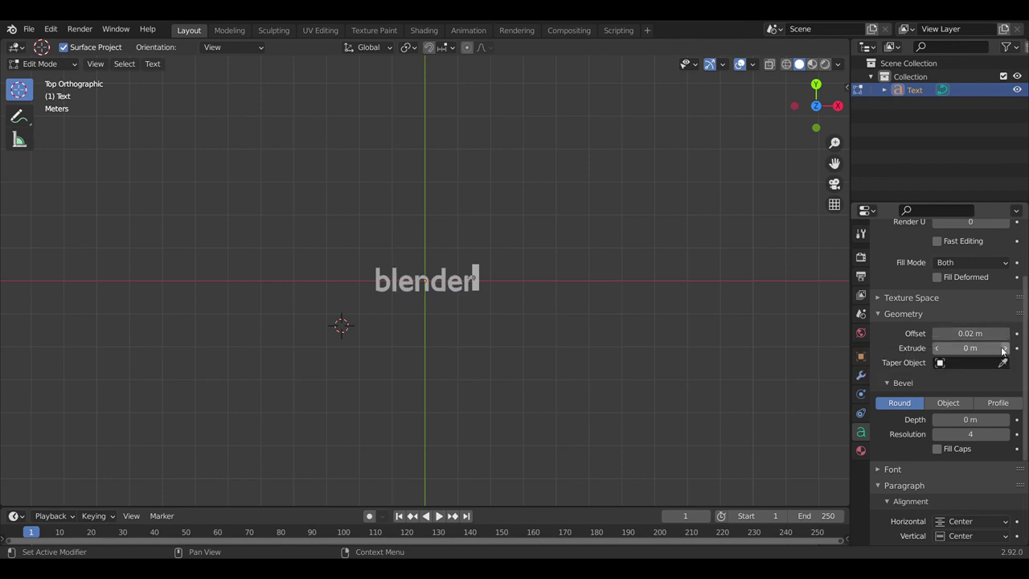
click(1005, 347)
click(1005, 348)
drag(816, 105, 812, 78)
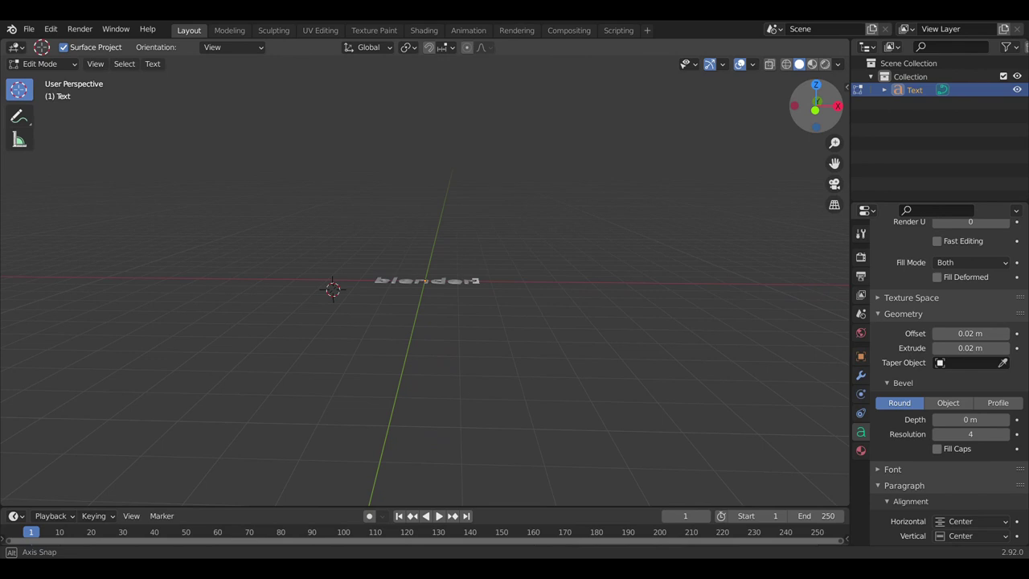
click(1005, 347)
click(1005, 348)
click(1005, 348)
click(1005, 347)
click(1005, 347)
click(1005, 347)
click(1004, 347)
click(1005, 347)
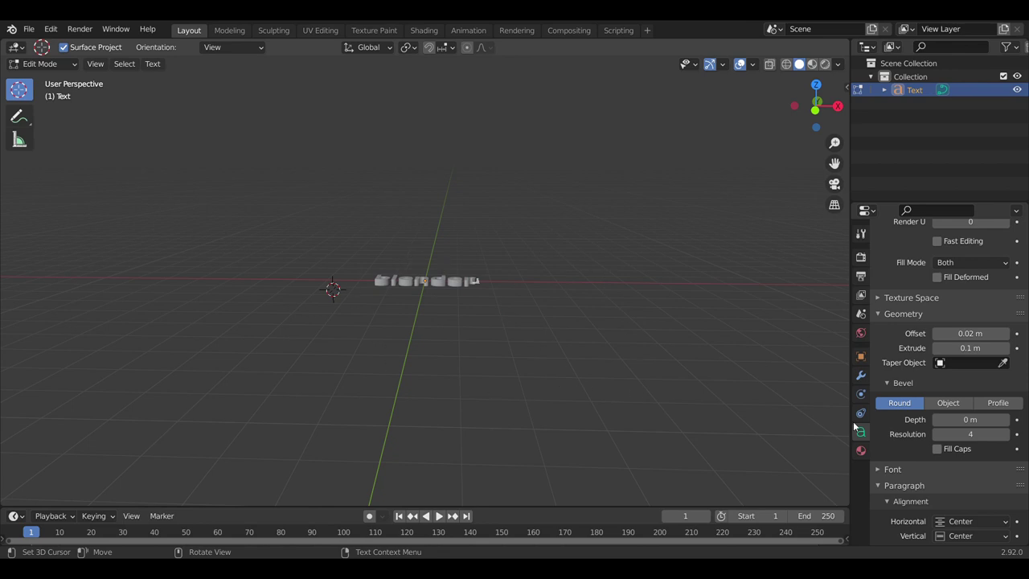
- Give the letters a round bevel of depth 0.01 m and review the paragraph settings
click(1005, 419)
click(816, 85)
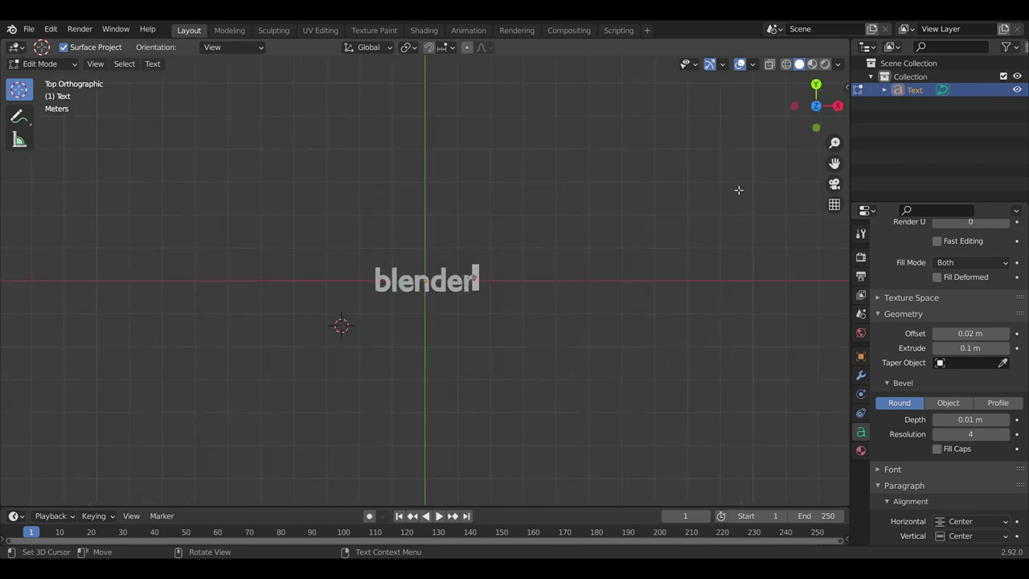
click(969, 419)
text(0)
key(Return)
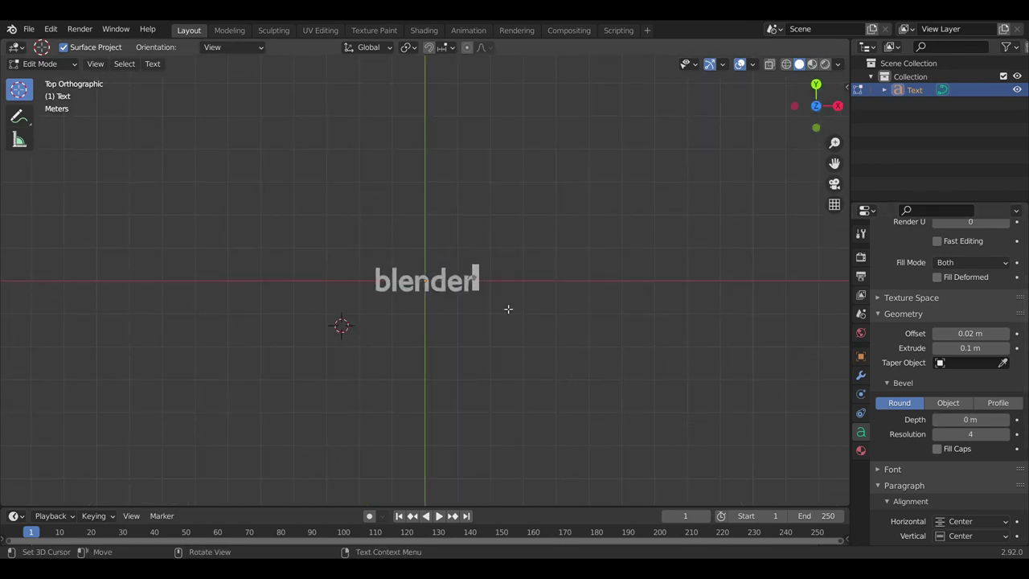
click(1005, 419)
click(1005, 419)
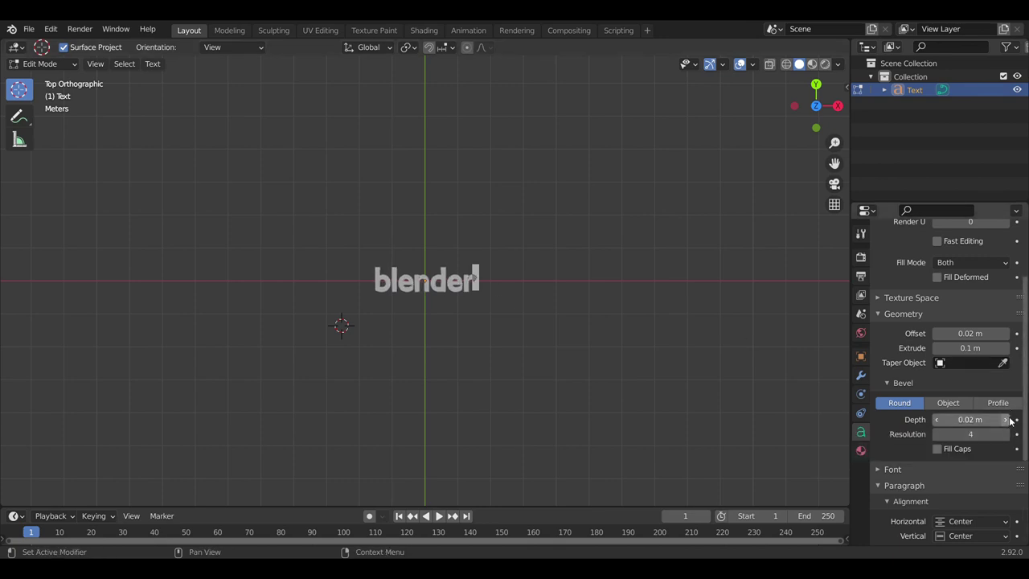
click(937, 419)
scroll(933, 469, down, 1)
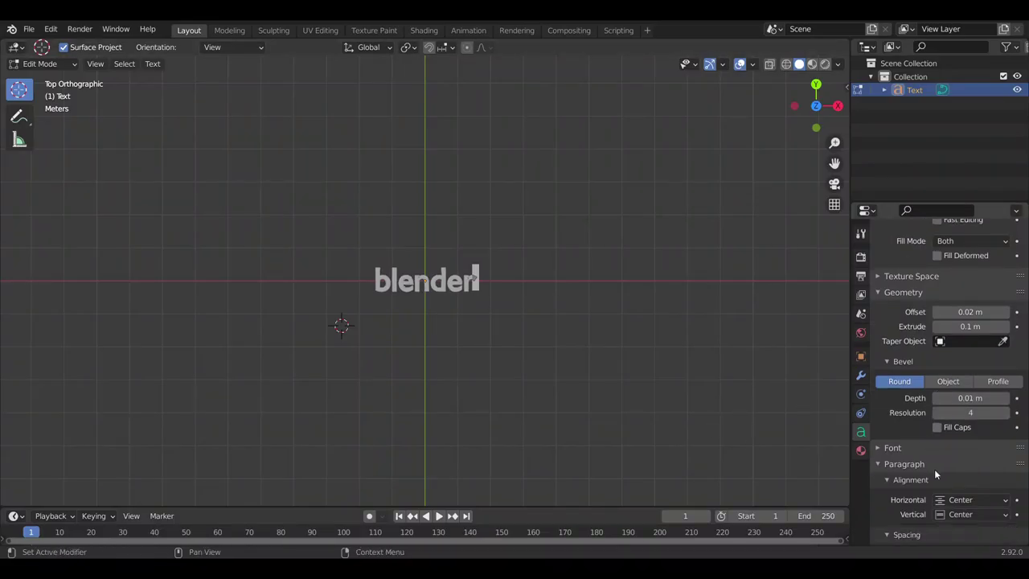
scroll(934, 470, down, 2)
scroll(934, 474, down, 2)
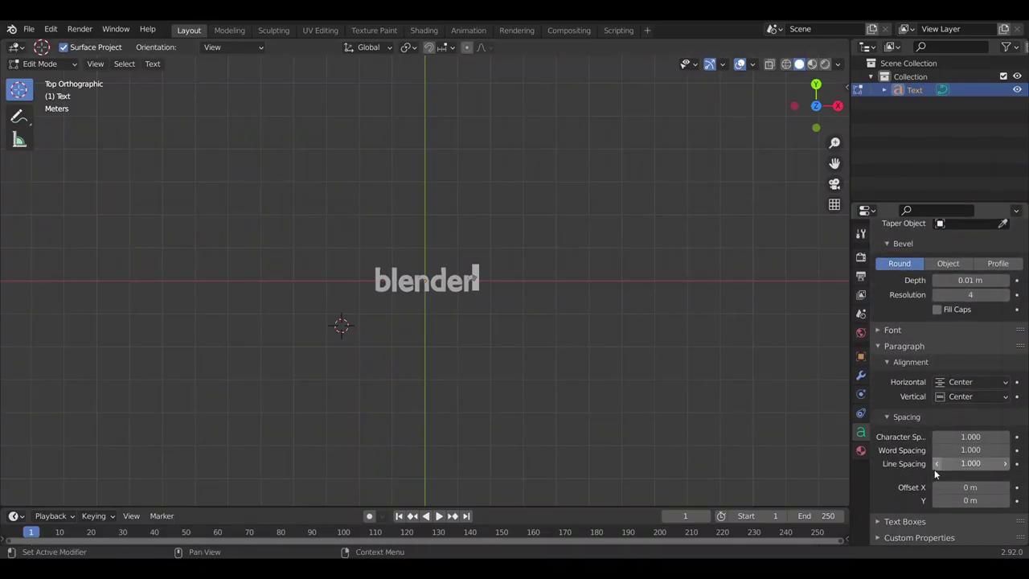
scroll(934, 474, up, 4)
scroll(934, 475, up, 2)
scroll(934, 474, up, 2)
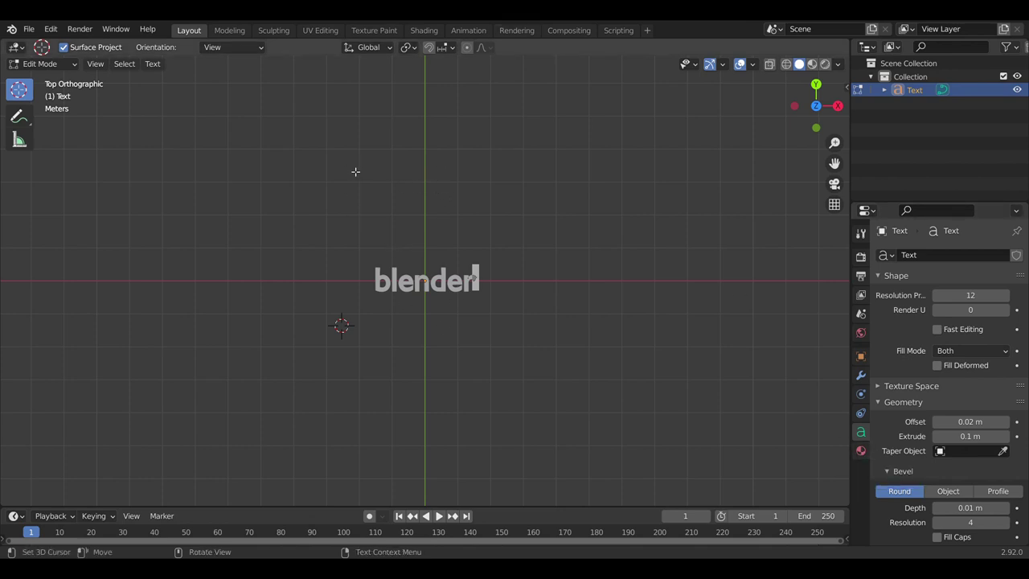
- Return to Object Mode and place the 3D cursor at the centre of the 'blender' text
click(45, 63)
click(40, 78)
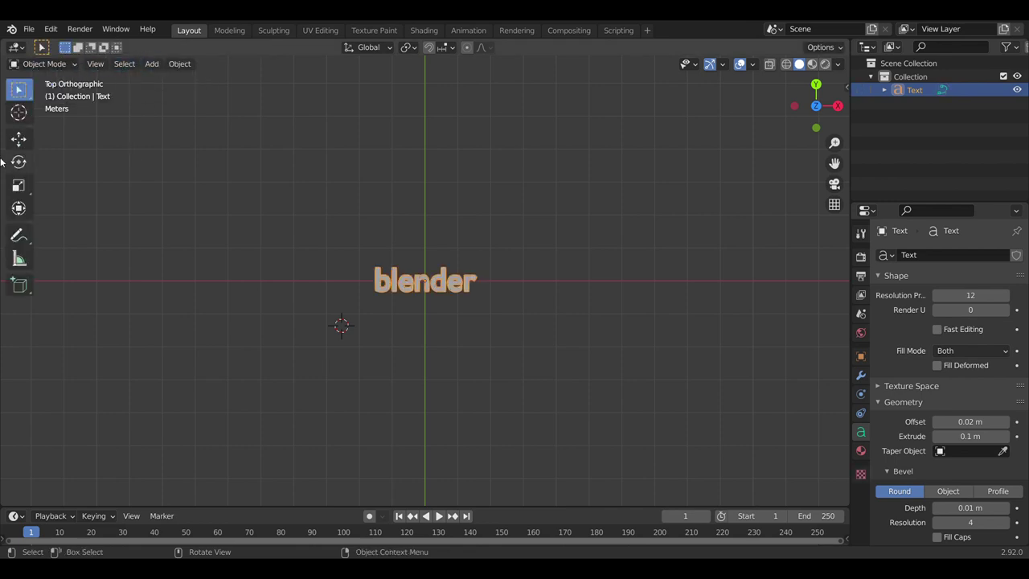
click(20, 113)
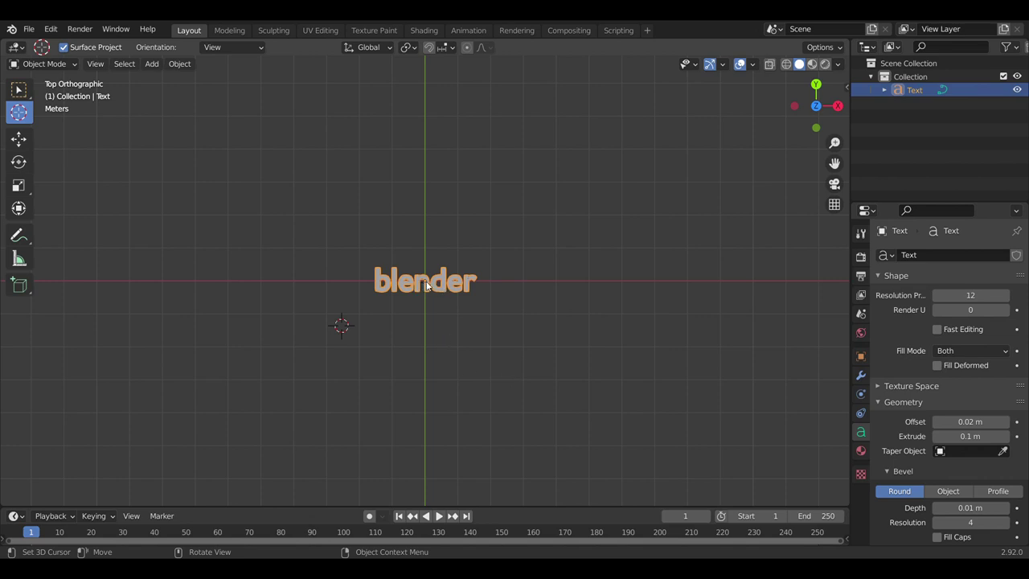
click(426, 285)
click(18, 89)
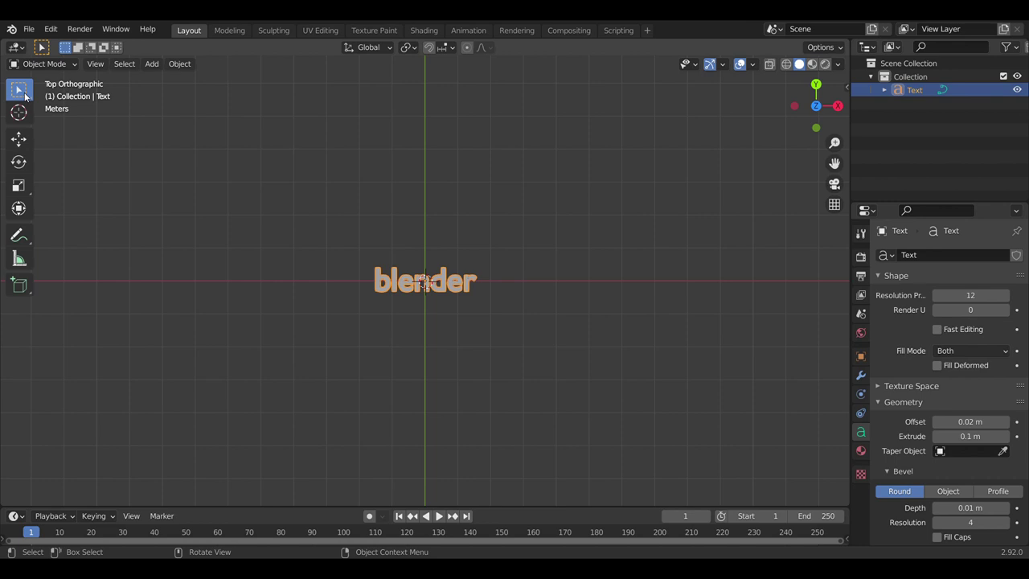
click(151, 63)
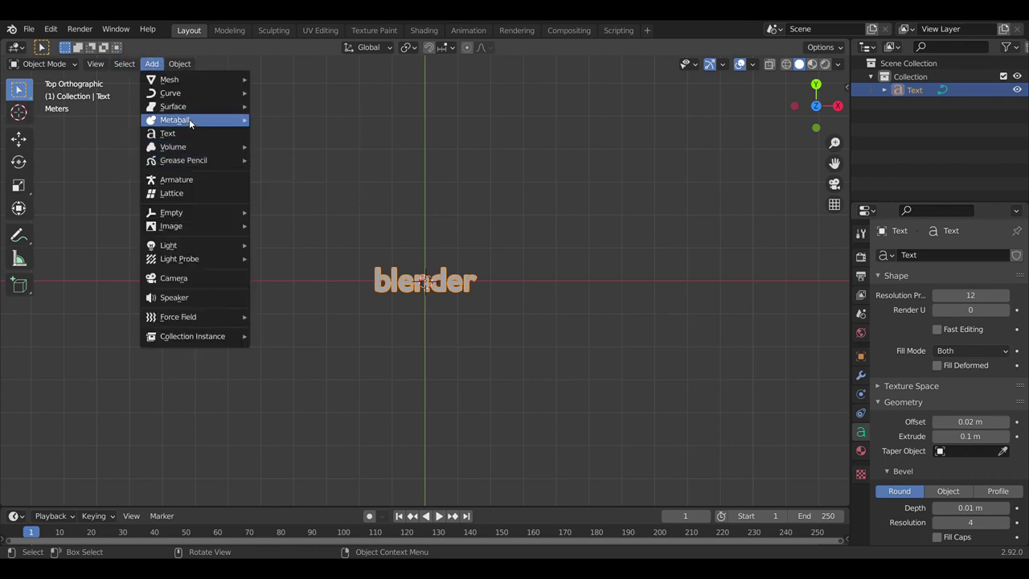
mouse_move(170, 93)
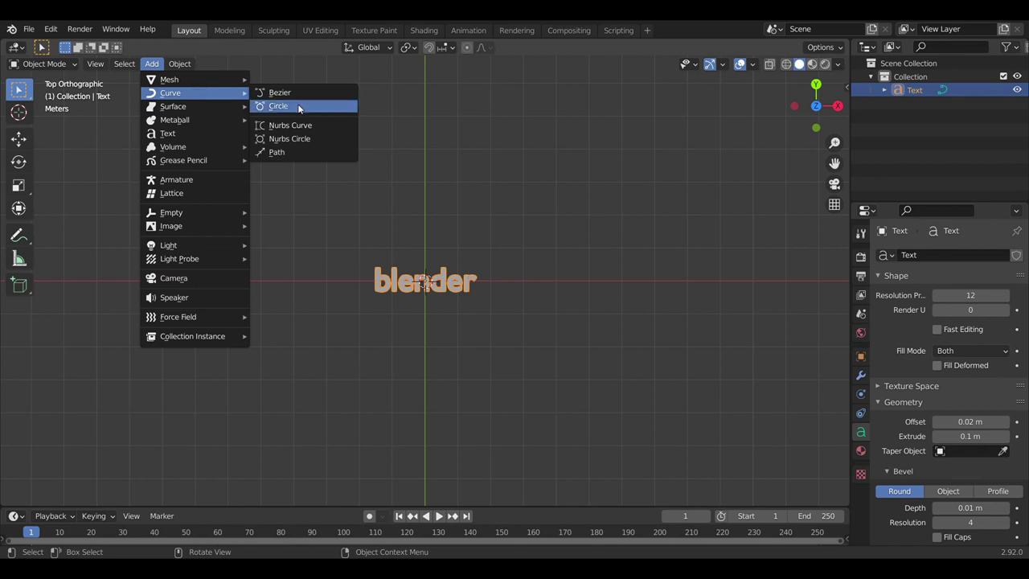
- Add a Bezier circle and a point light at the 3D cursor
click(299, 109)
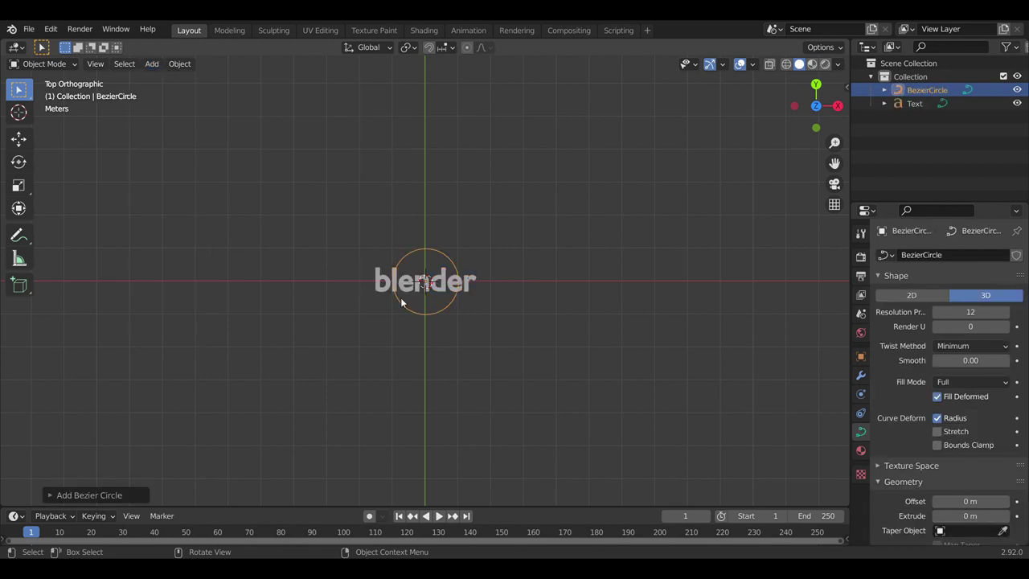
click(151, 64)
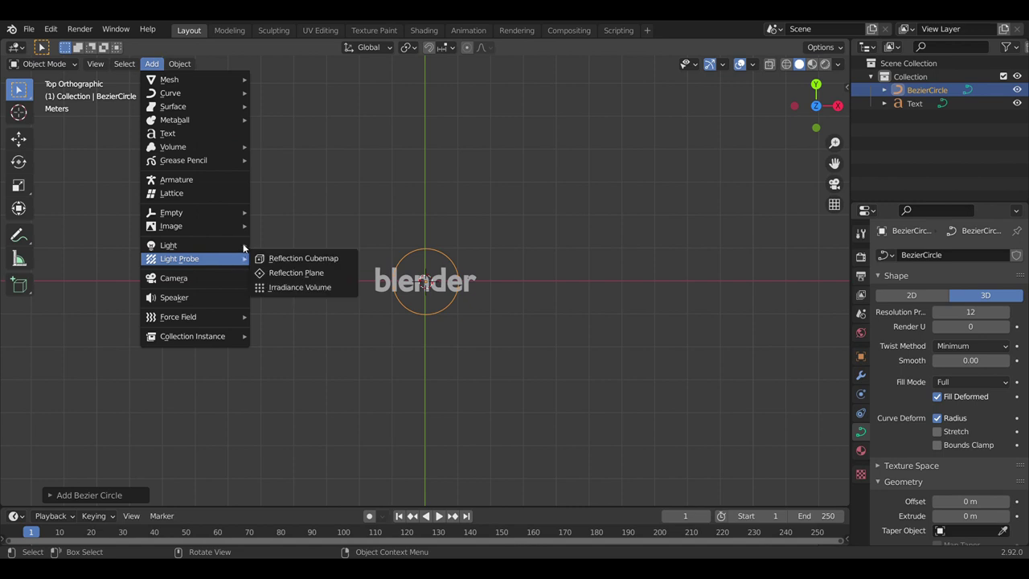
mouse_move(169, 245)
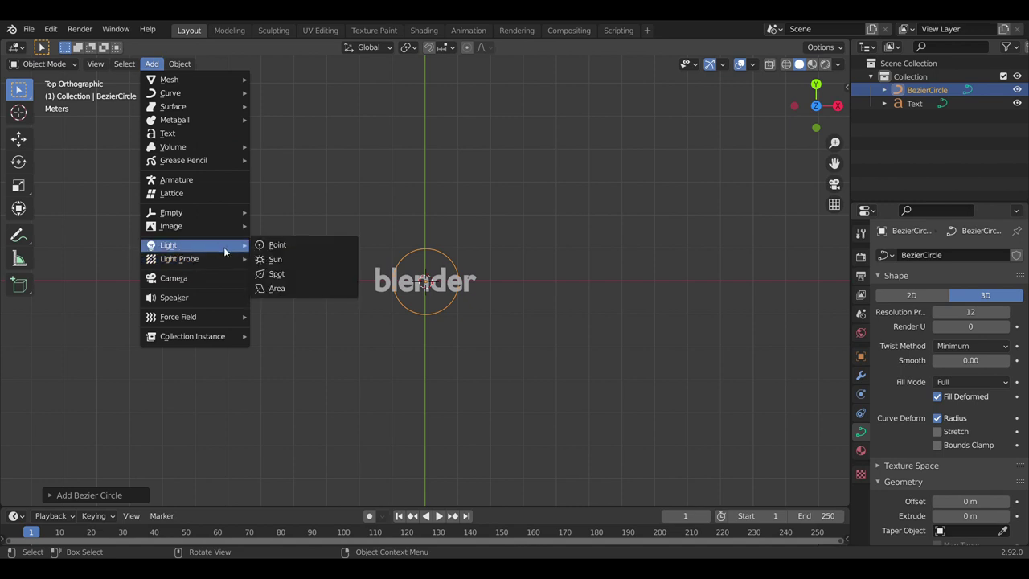
click(321, 246)
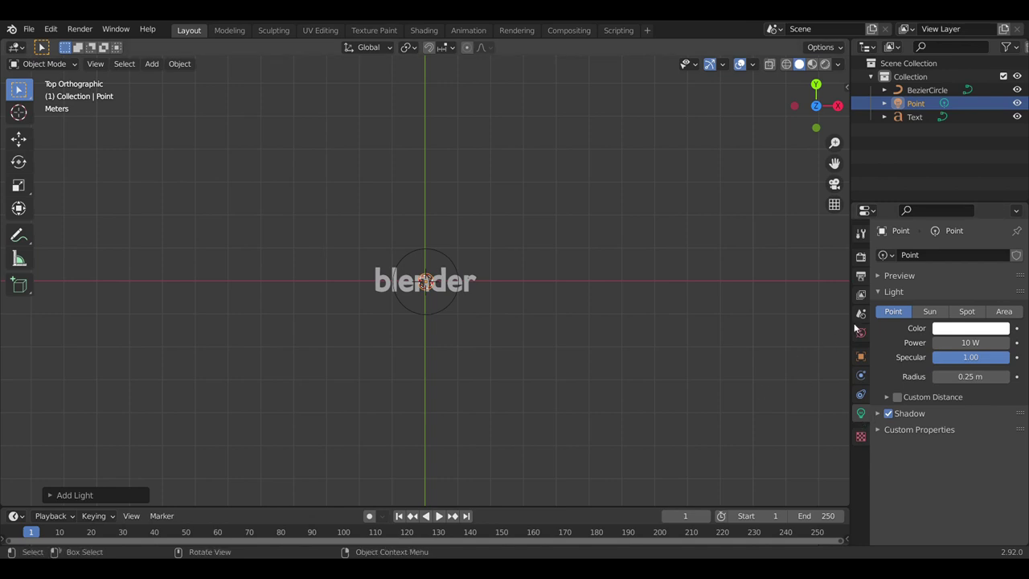
- Give the point light a Follow Path constraint targeting BezierCircle, and enlarge the timeline
click(861, 395)
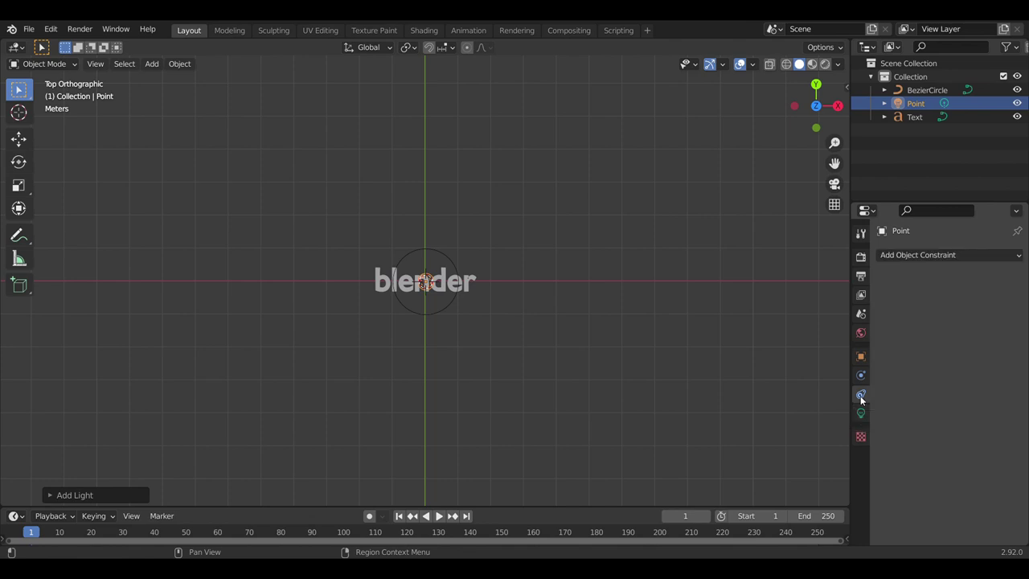
click(946, 254)
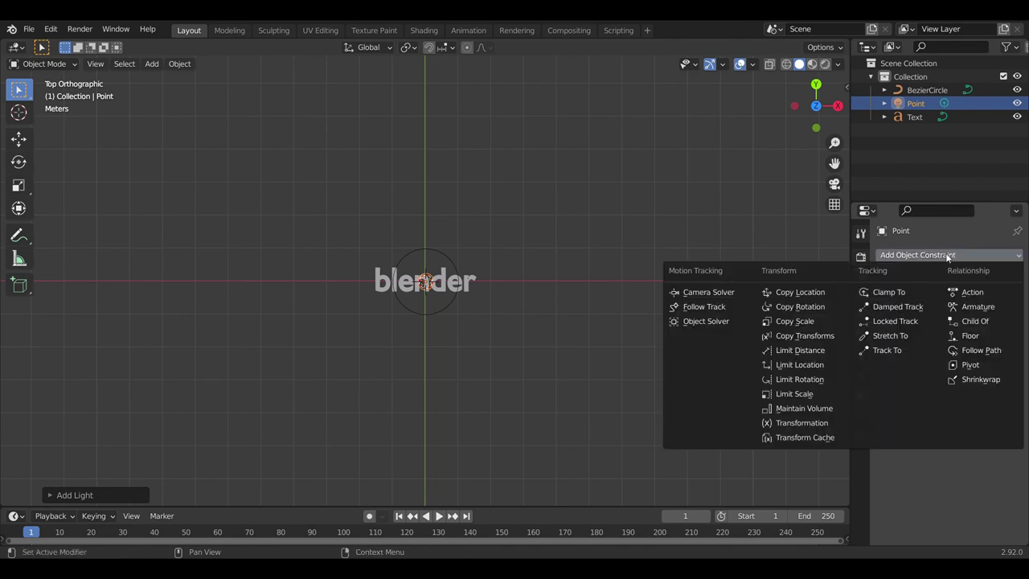
click(983, 350)
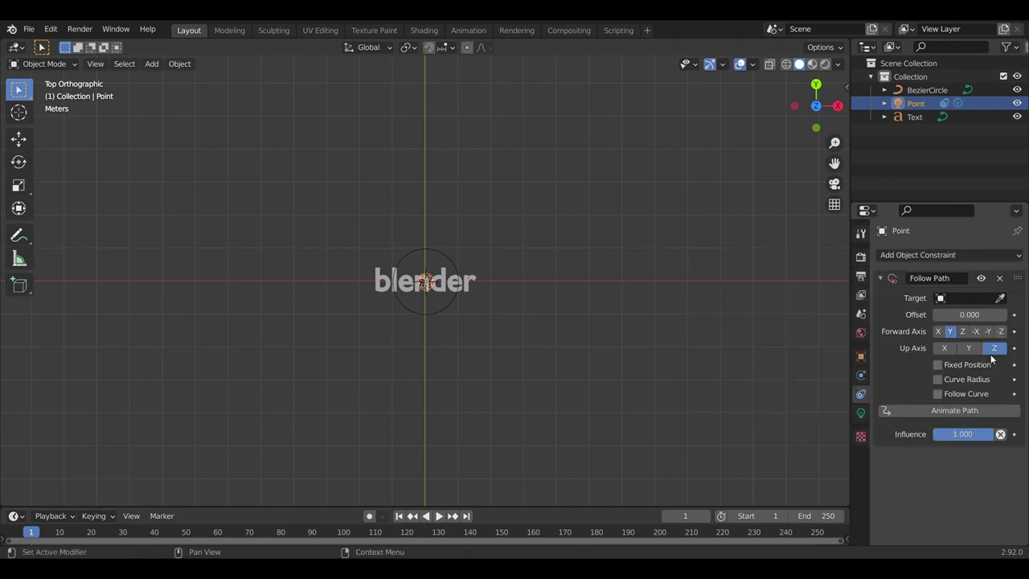
click(1000, 299)
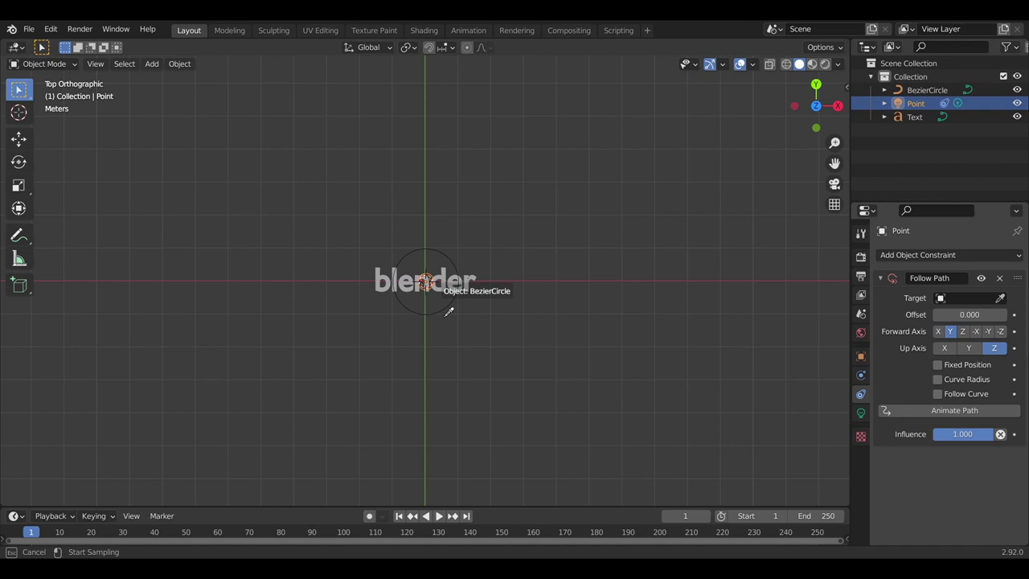
click(449, 313)
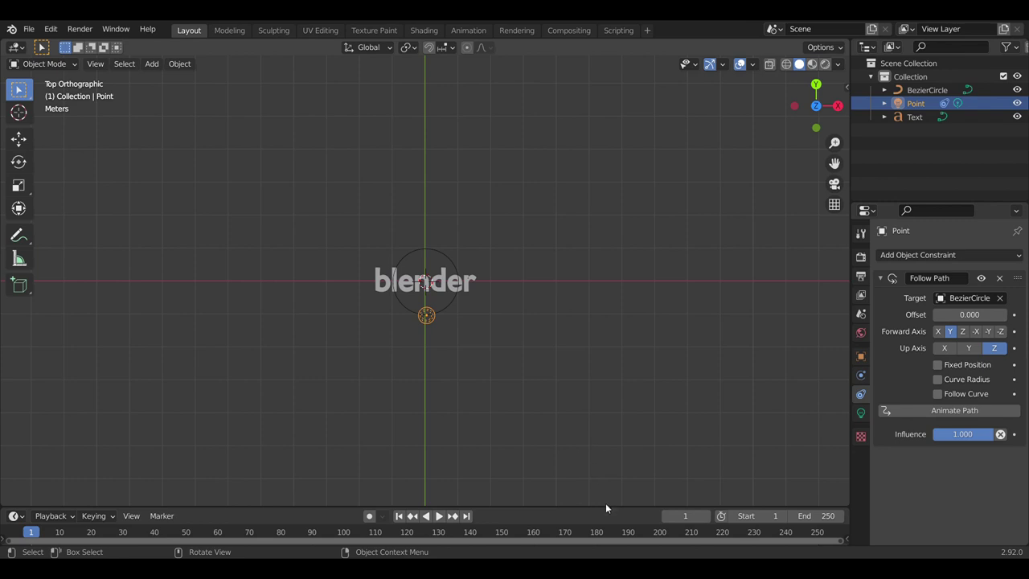
drag(605, 508, 611, 390)
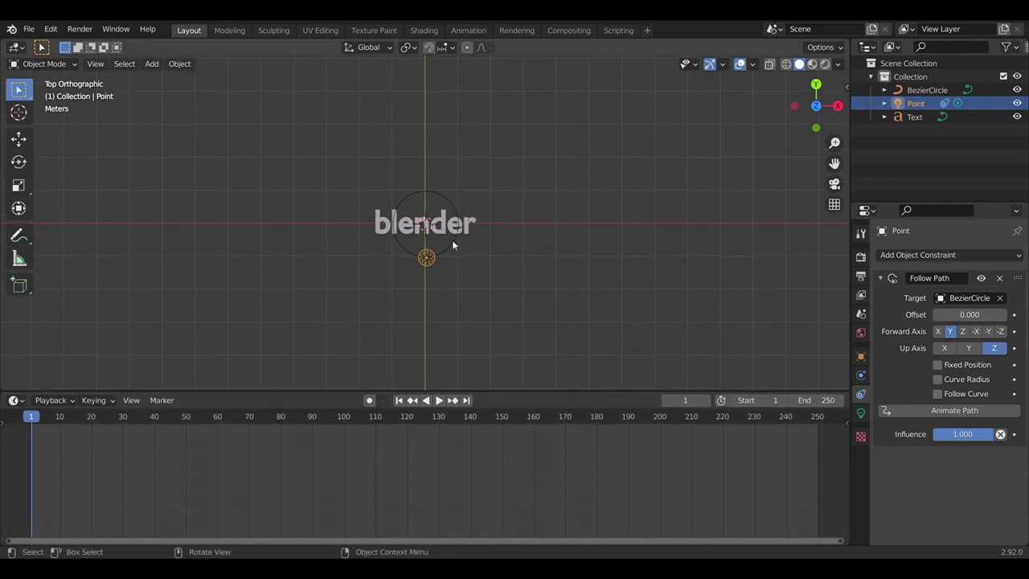
- Scale the BezierCircle up about 1.8 times so it encloses the 'blender' text
click(452, 242)
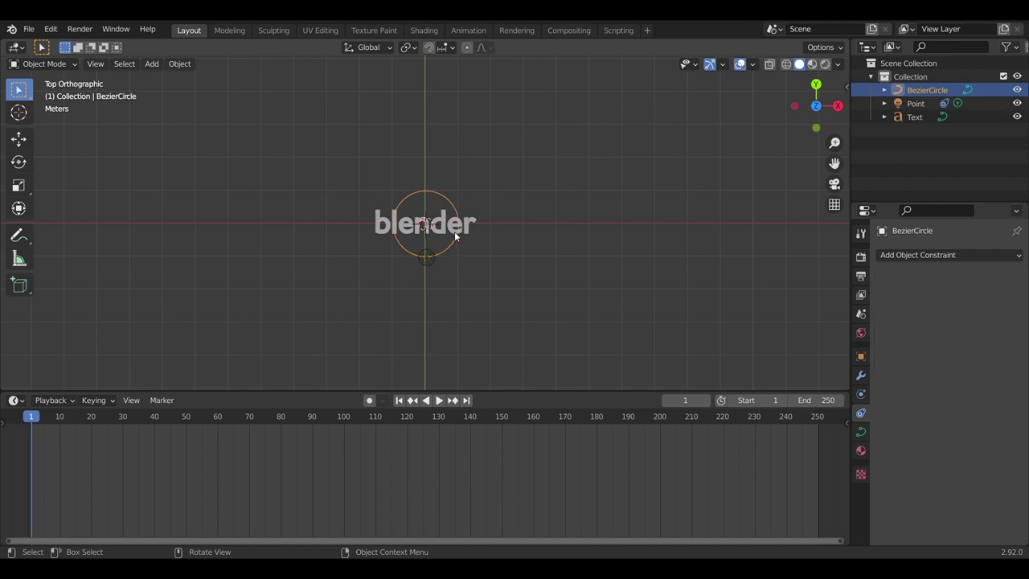
key(s)
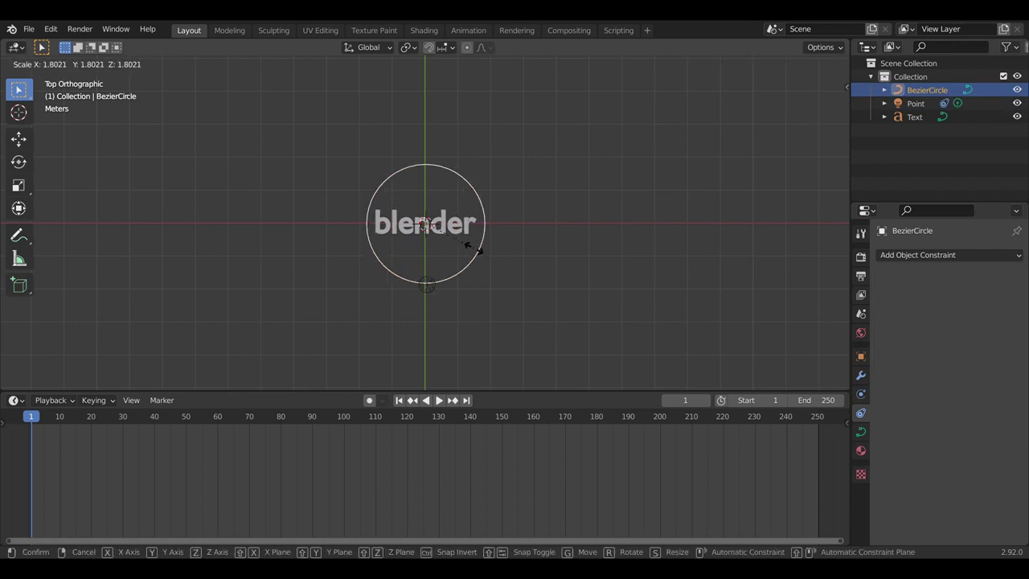
click(476, 251)
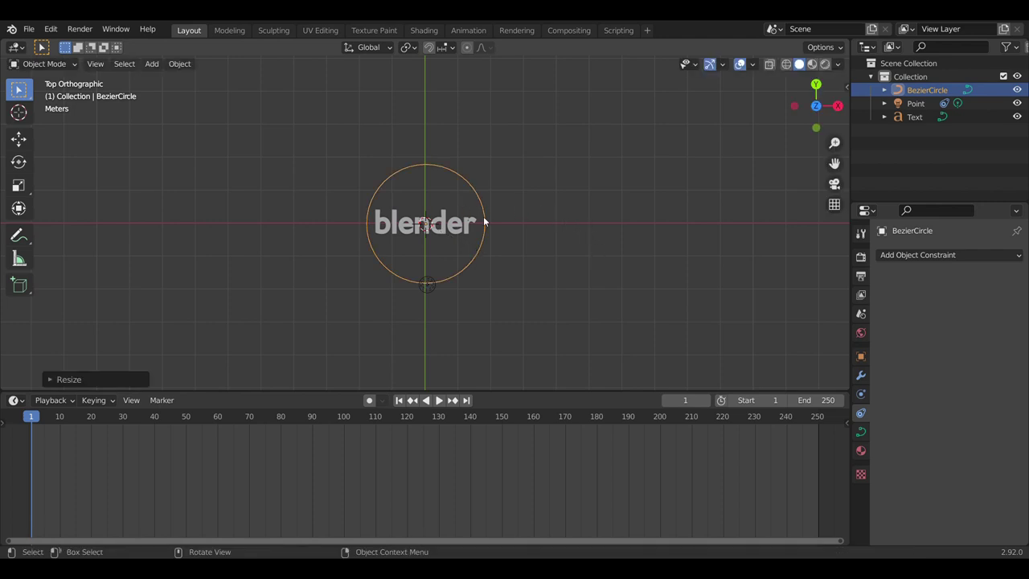
- Enter Edit Mode and pull the circle's top control point down toward the text
click(53, 66)
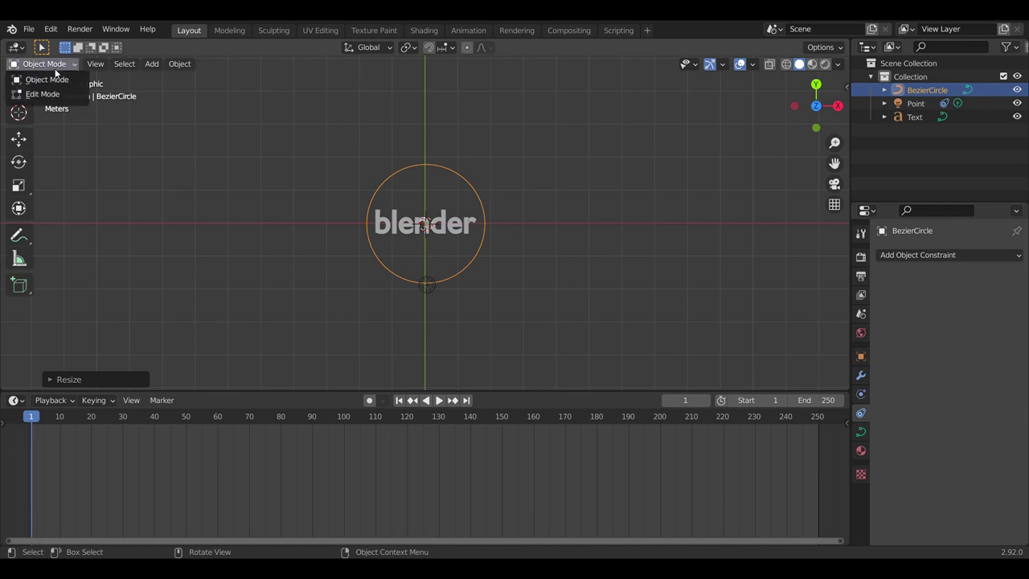
click(42, 94)
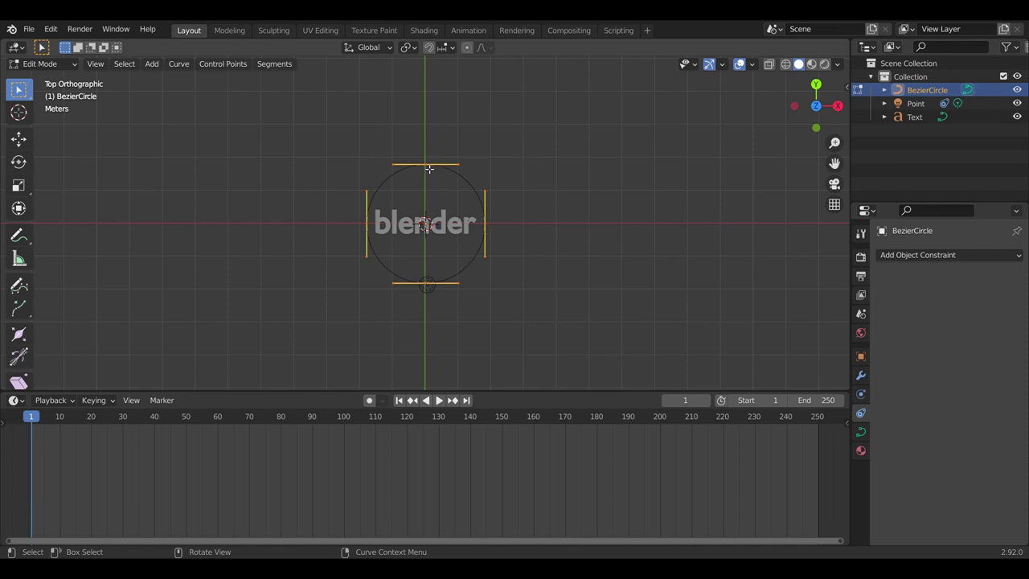
key(alt+a)
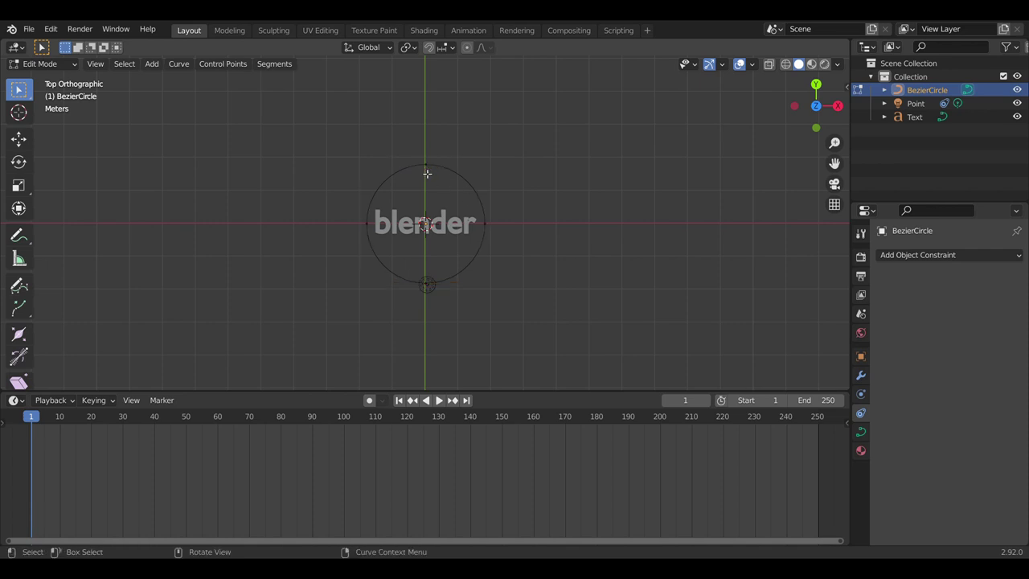
click(428, 167)
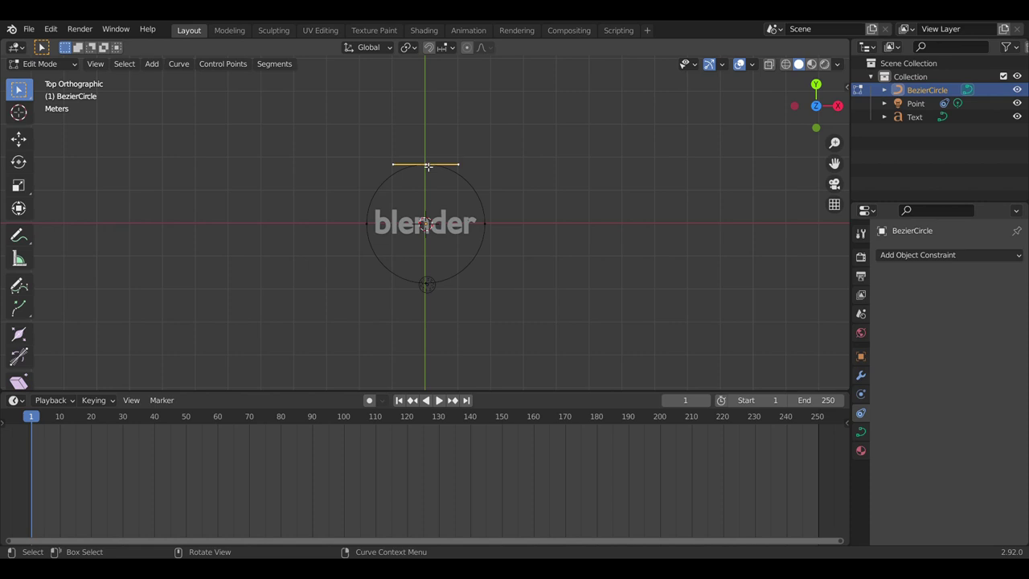
click(18, 141)
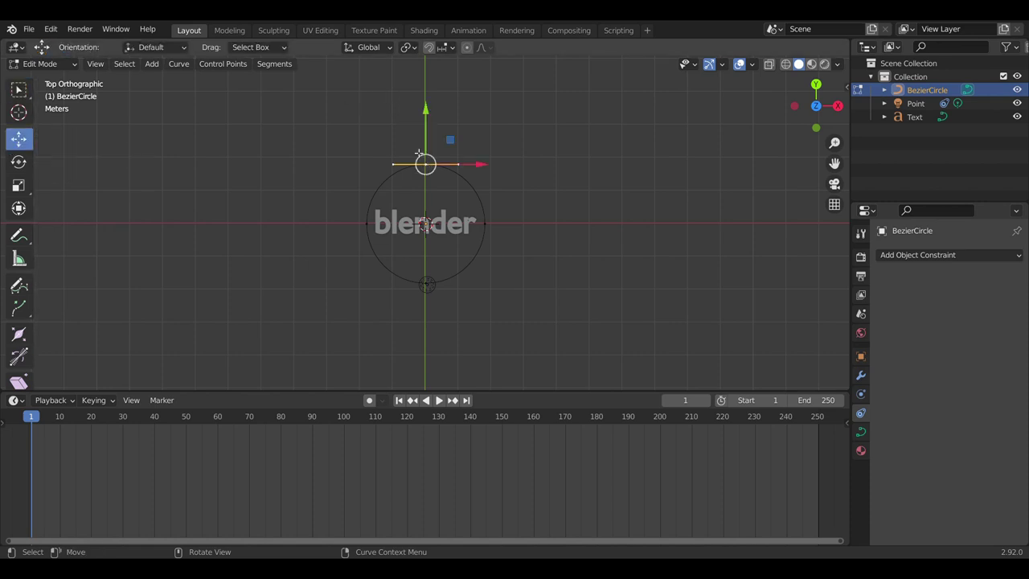
mouse_move(428, 166)
mouse_down()
mouse_move(416, 205)
mouse_move(425, 212)
mouse_up()
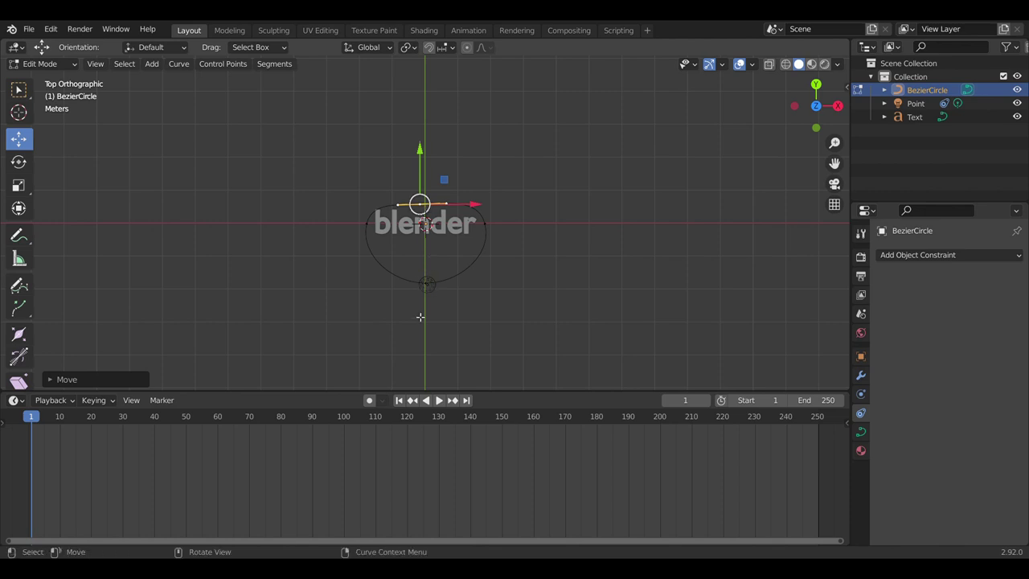
- Push the bottom control point up, fine-tune the top point, and return to Object Mode
click(426, 283)
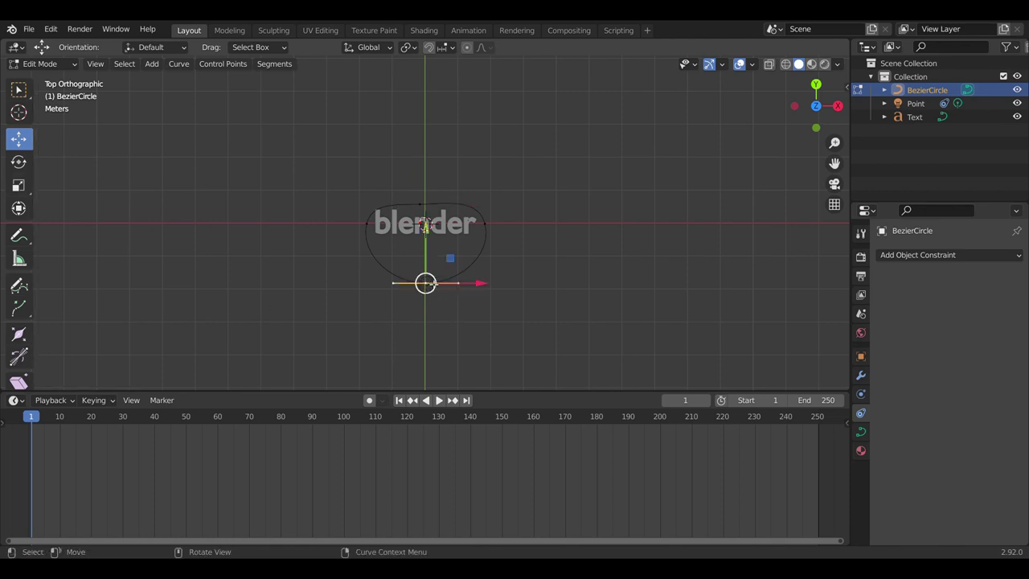
drag(426, 283, 426, 238)
key(ctrl+z)
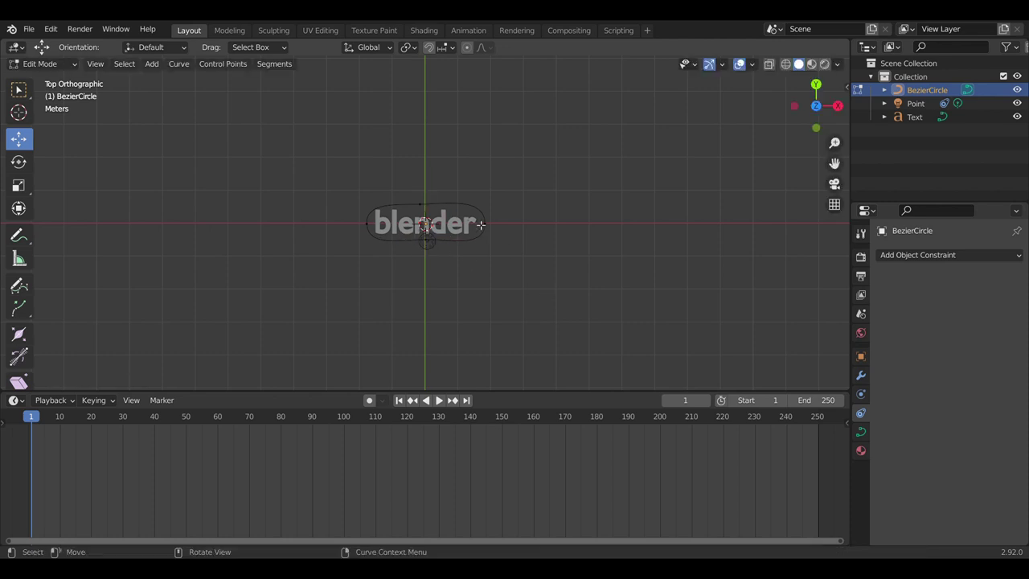
click(427, 206)
drag(429, 205, 448, 210)
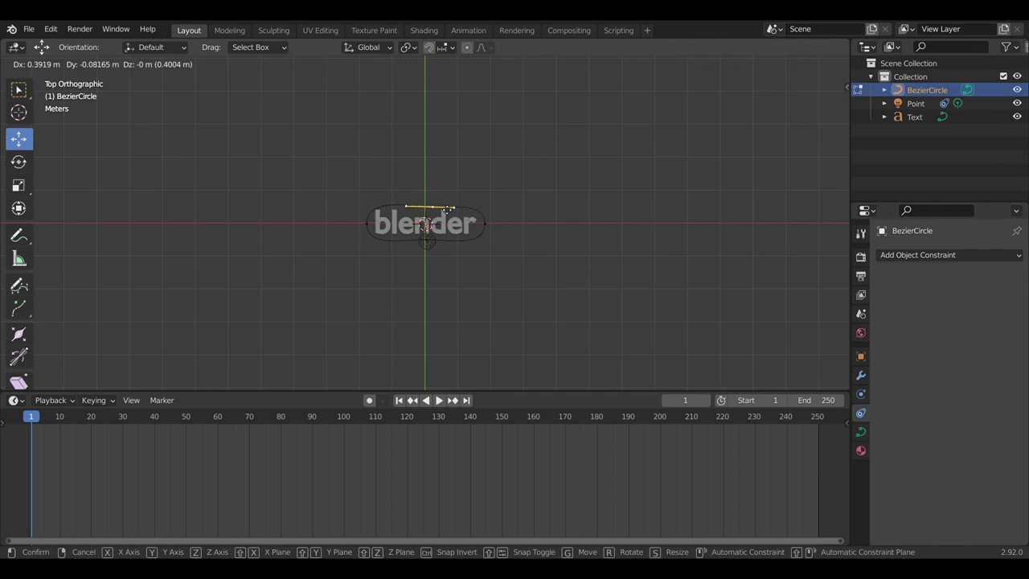
drag(448, 209, 451, 209)
key(ctrl+z)
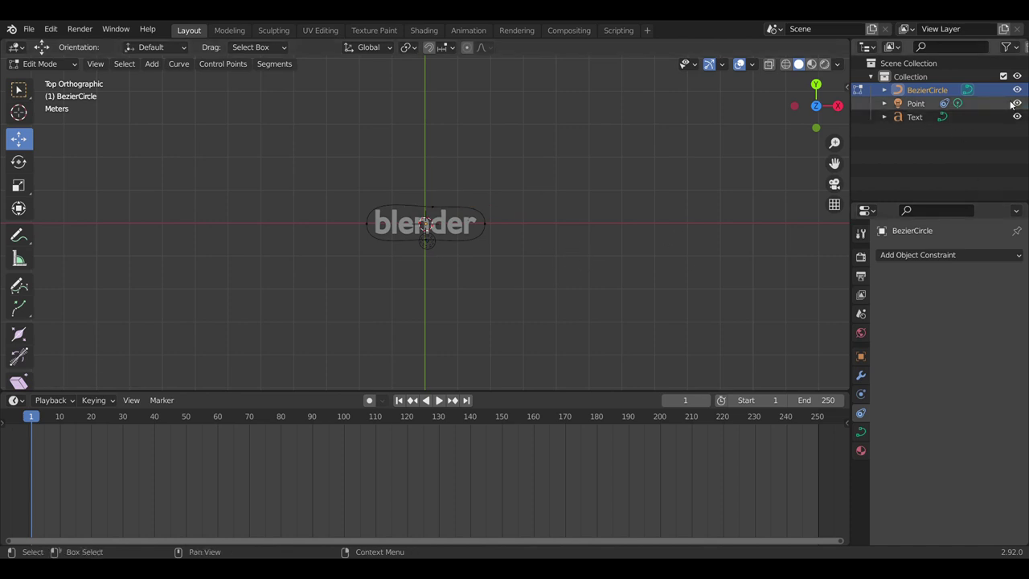
key(Tab)
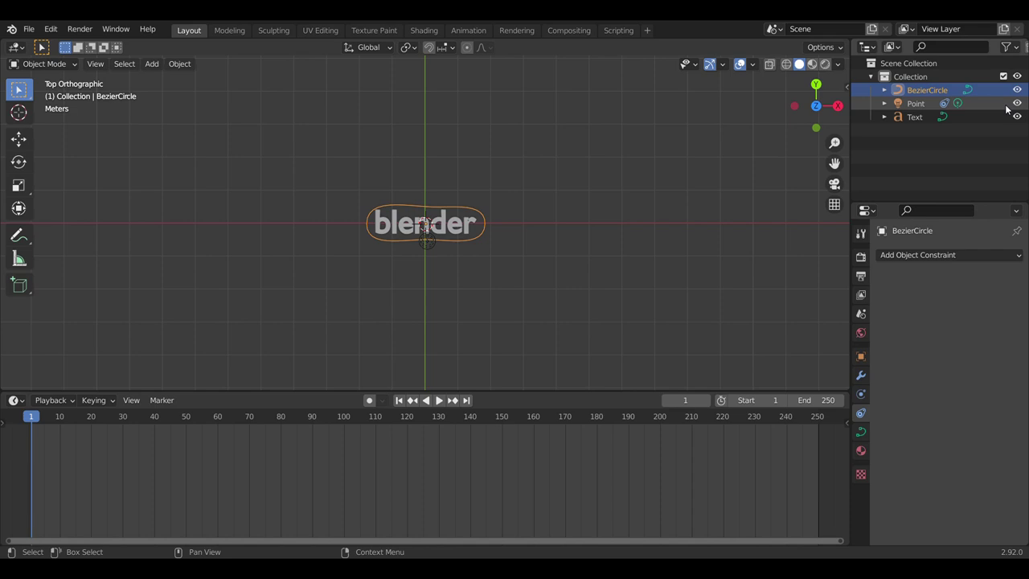
- Select the point light and set the animation end frame to 120
click(421, 241)
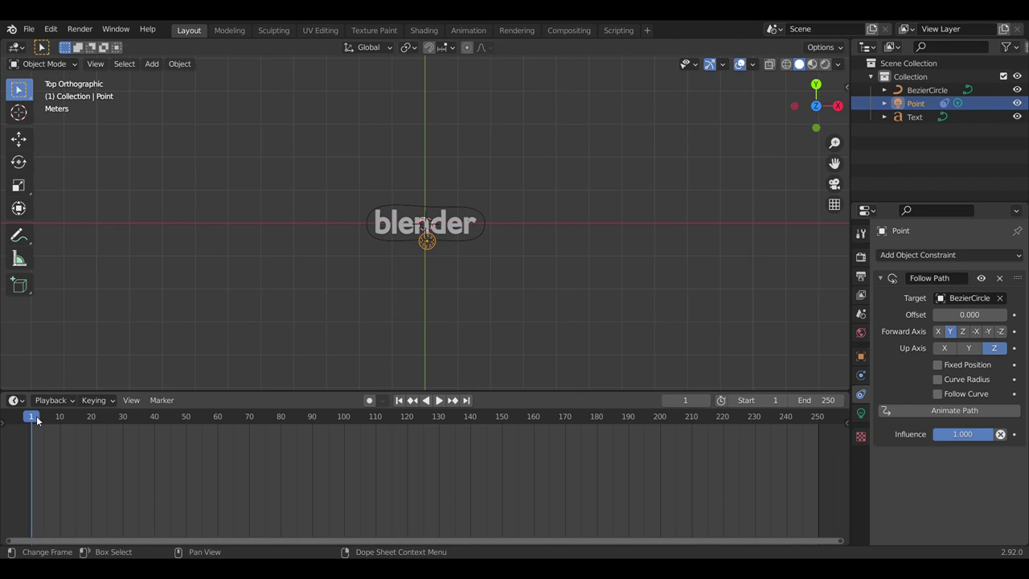
click(821, 400)
key(BackSpace)
text(12)
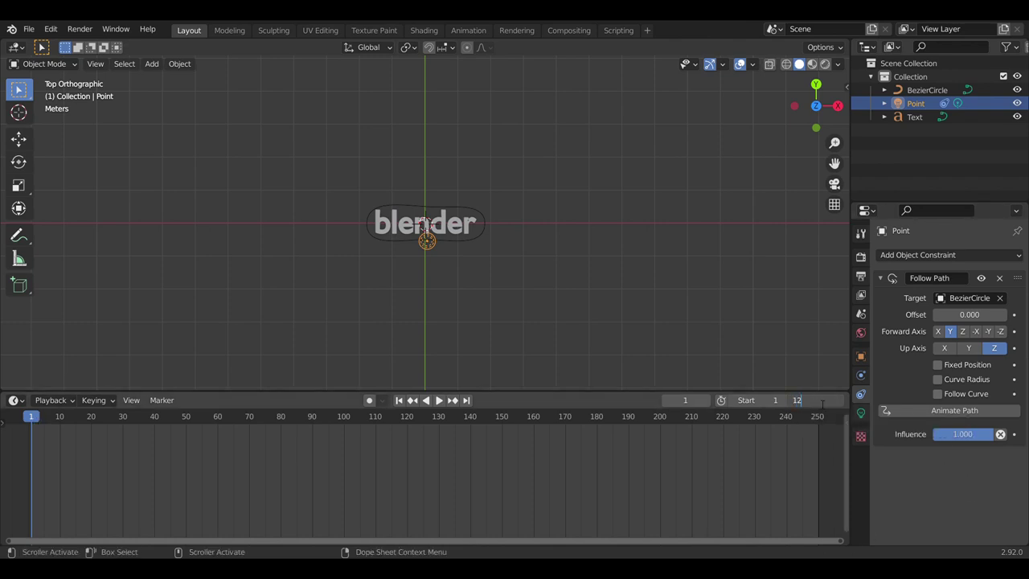
text(0)
key(Return)
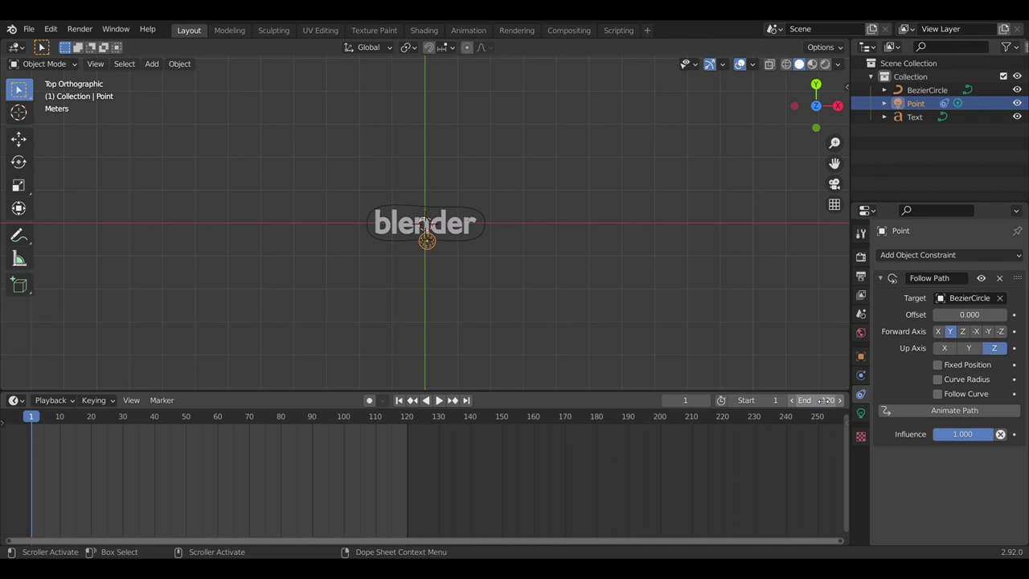
- Keyframe the Follow Path Offset at frame 1 and at frame 100
right_click(984, 320)
click(982, 319)
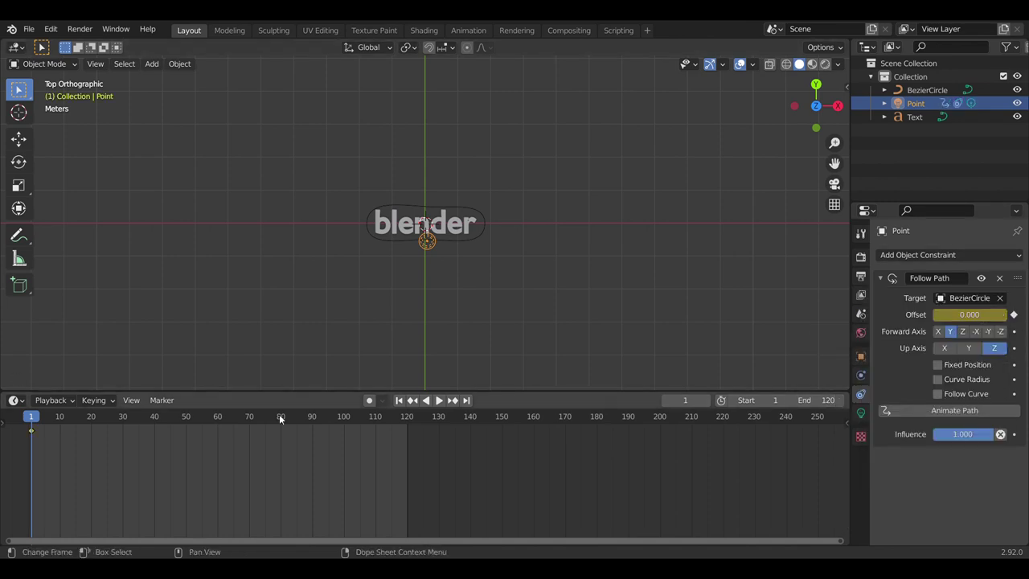
click(346, 425)
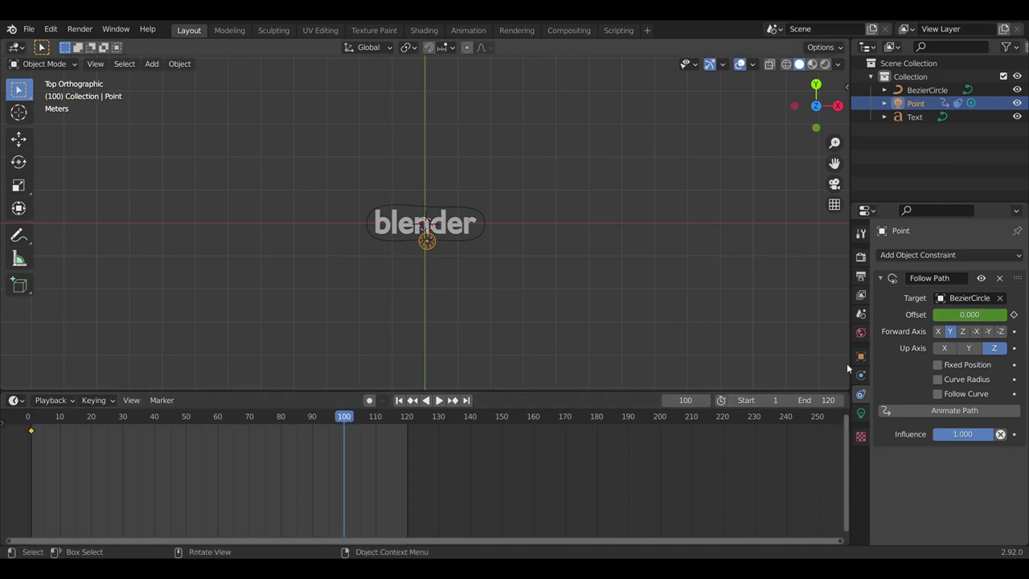
right_click(980, 315)
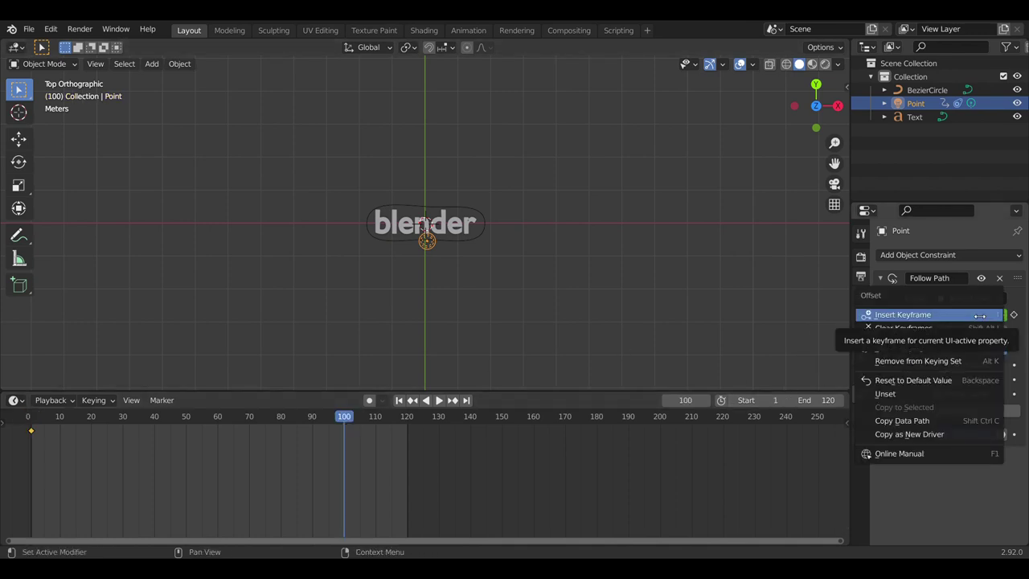
click(980, 315)
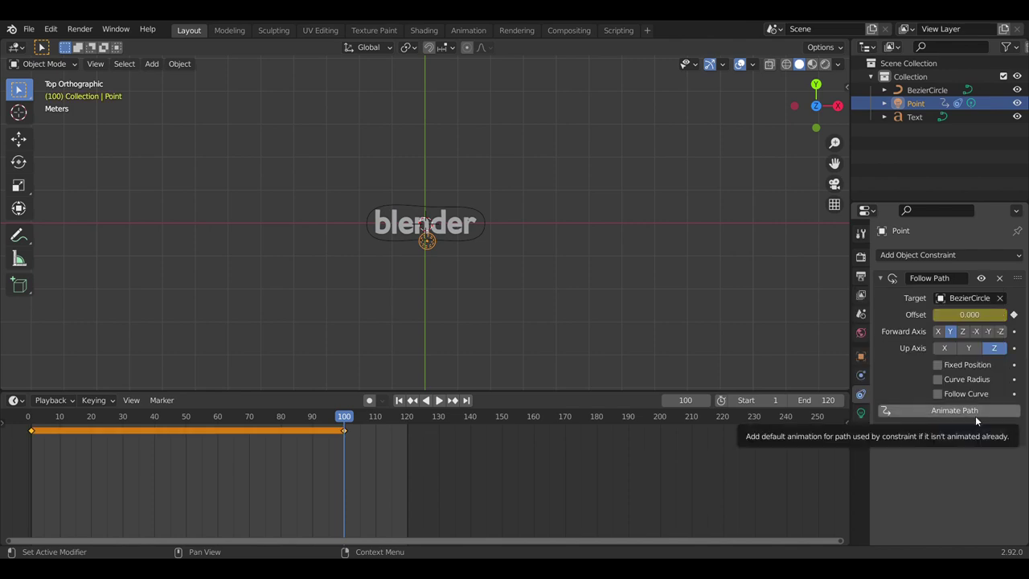
- Play back the animation twice to check the light circling the text
click(439, 402)
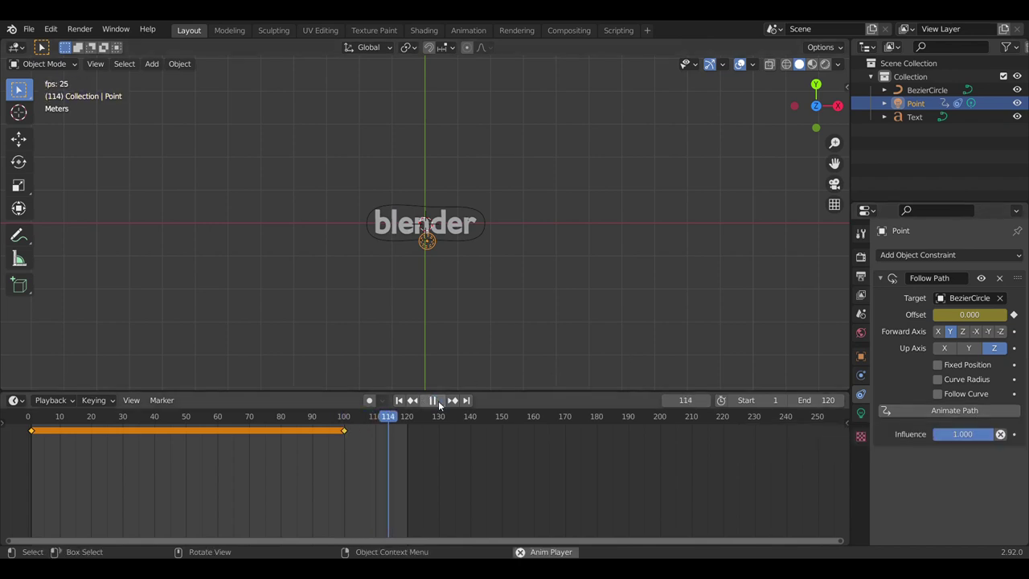
click(434, 401)
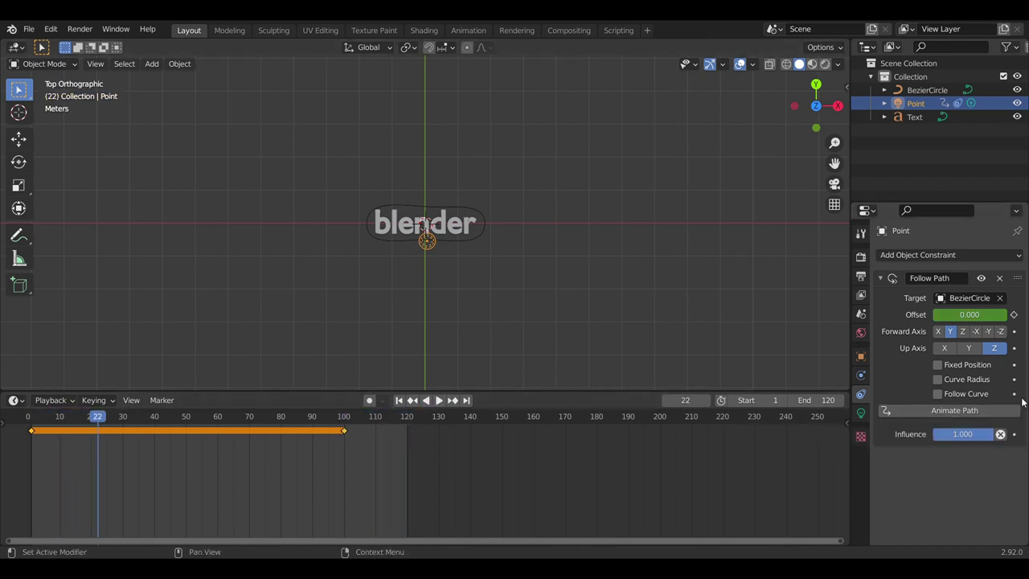
click(977, 413)
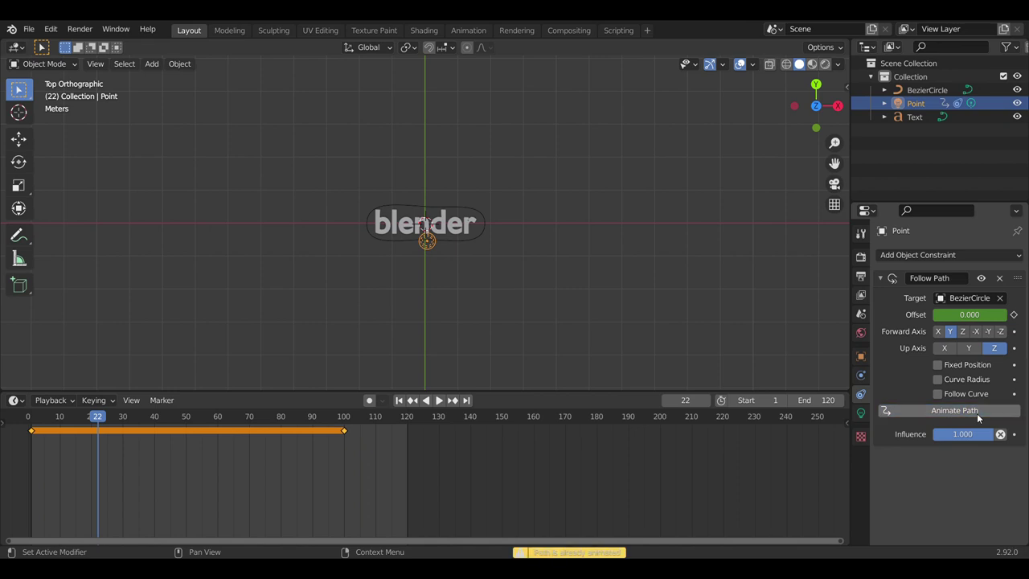
click(439, 400)
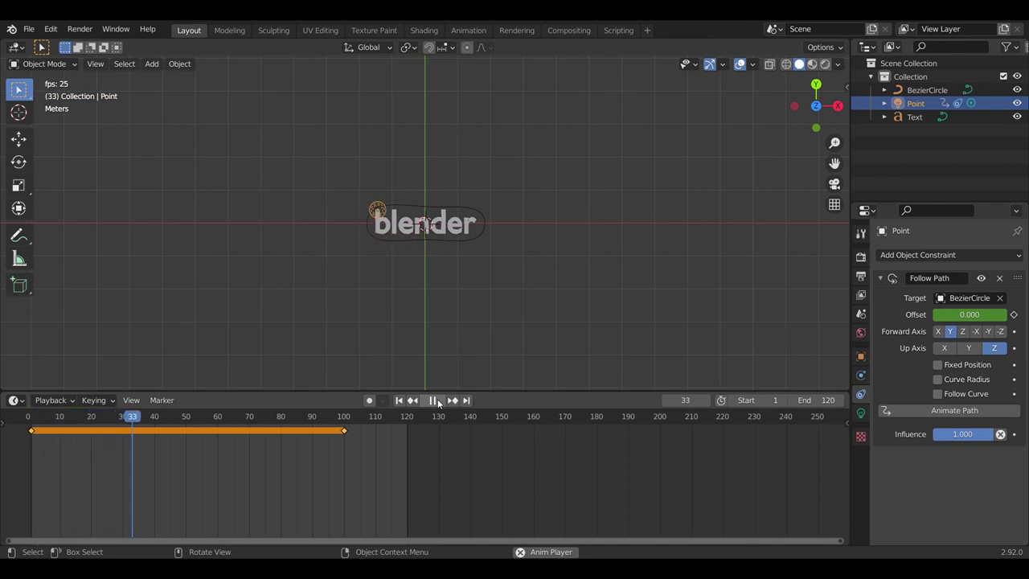
click(435, 401)
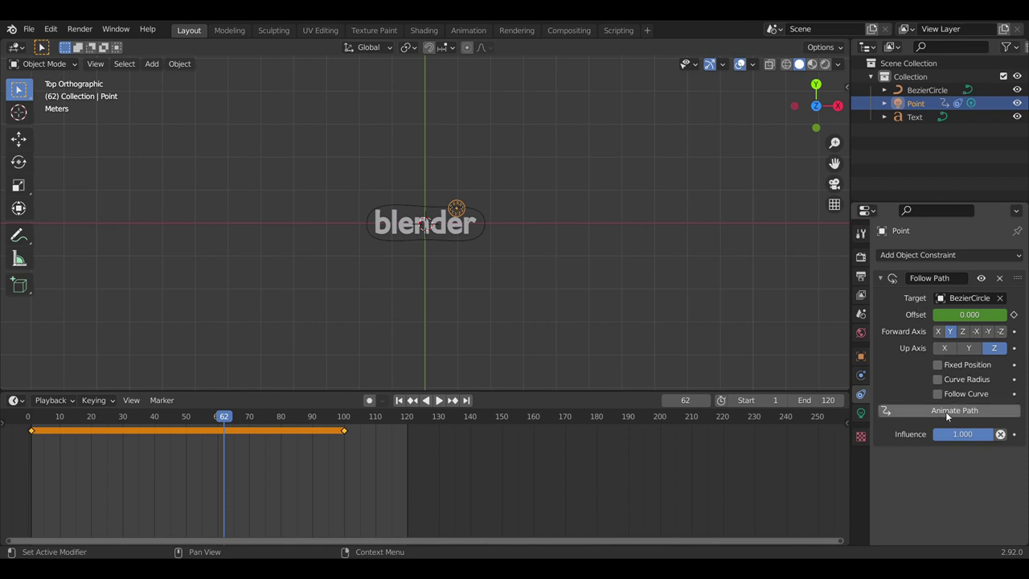
click(860, 412)
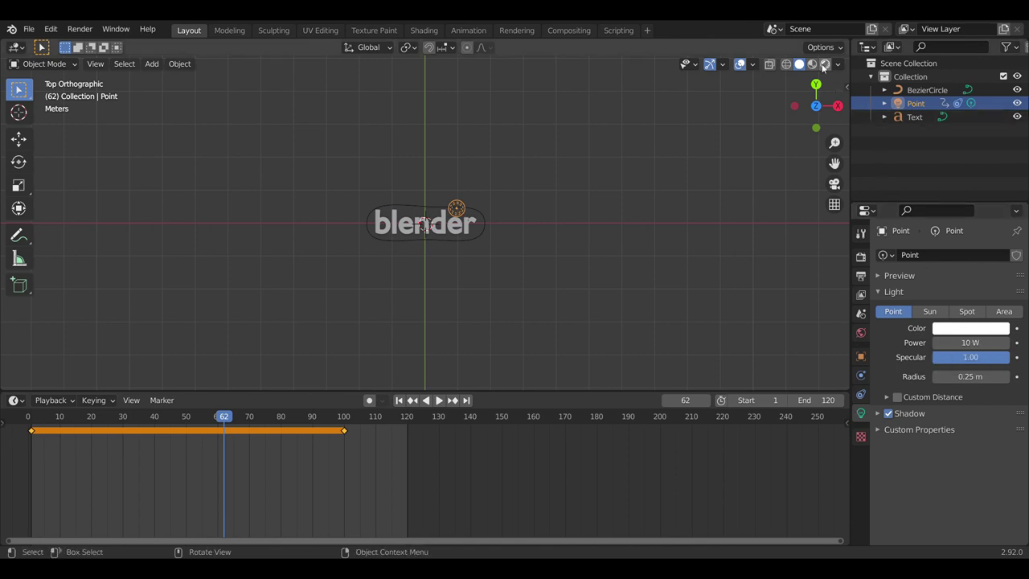
- Switch to Rendered shading and set the World background colour to pure black
click(823, 64)
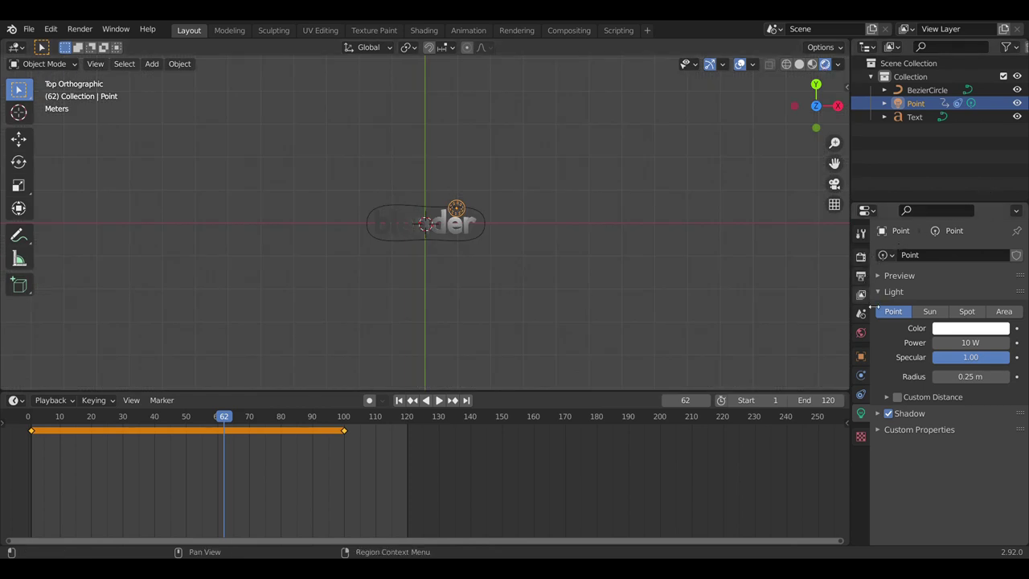
click(861, 334)
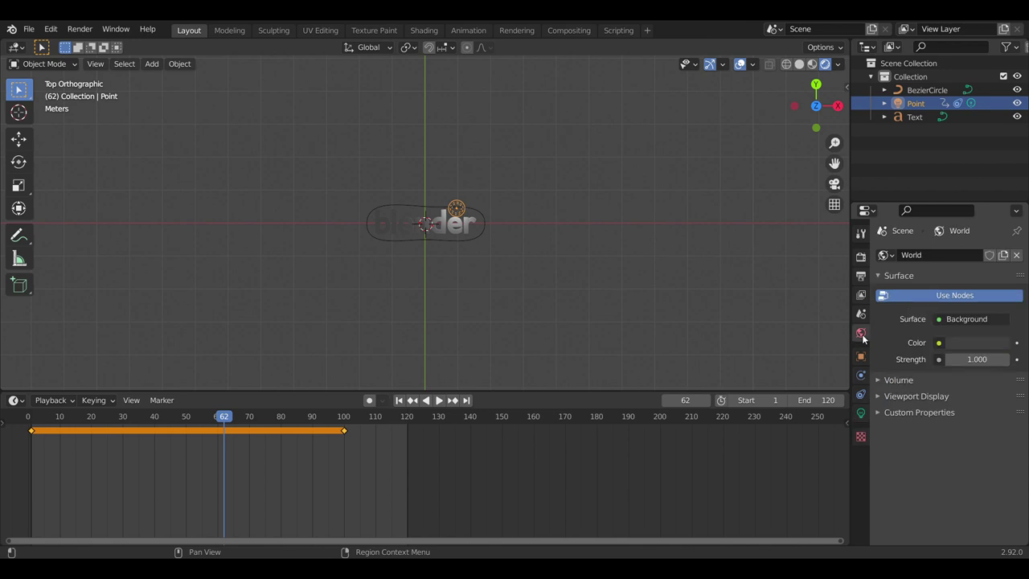
click(955, 320)
key(Escape)
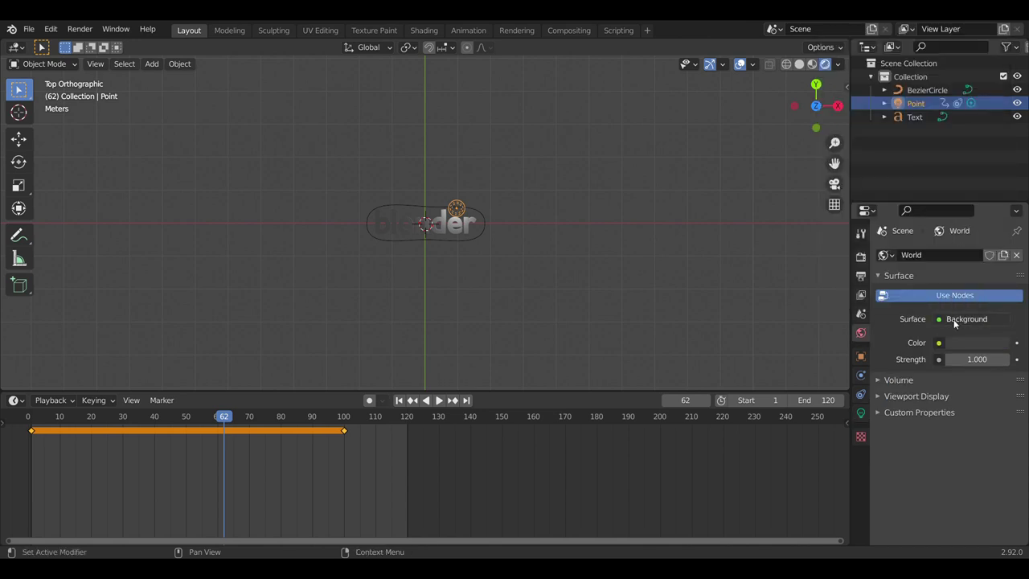
click(953, 345)
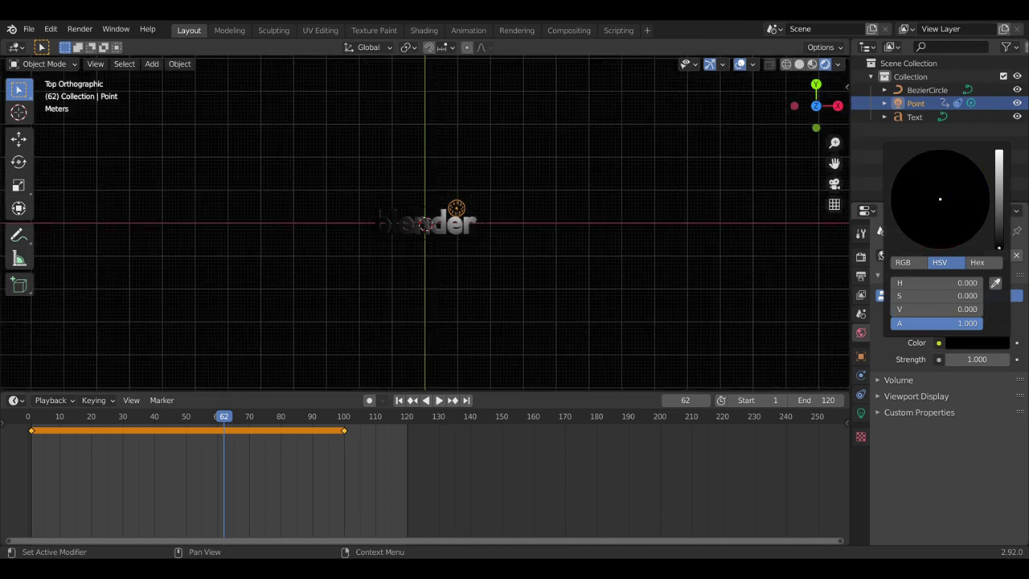
drag(1000, 229, 999, 247)
click(738, 304)
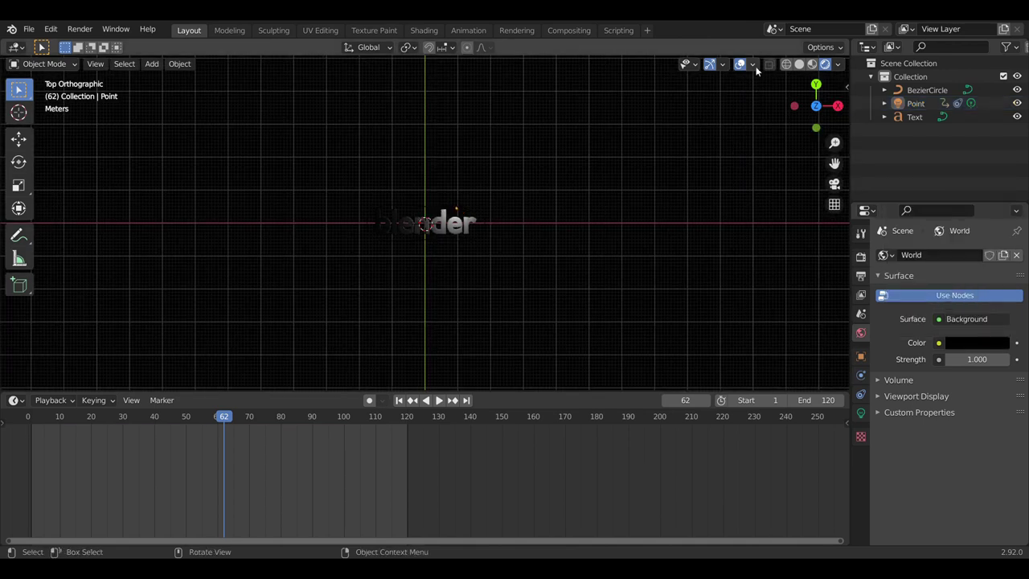
- Hide the viewport grid and overlays
click(755, 66)
click(752, 69)
click(740, 68)
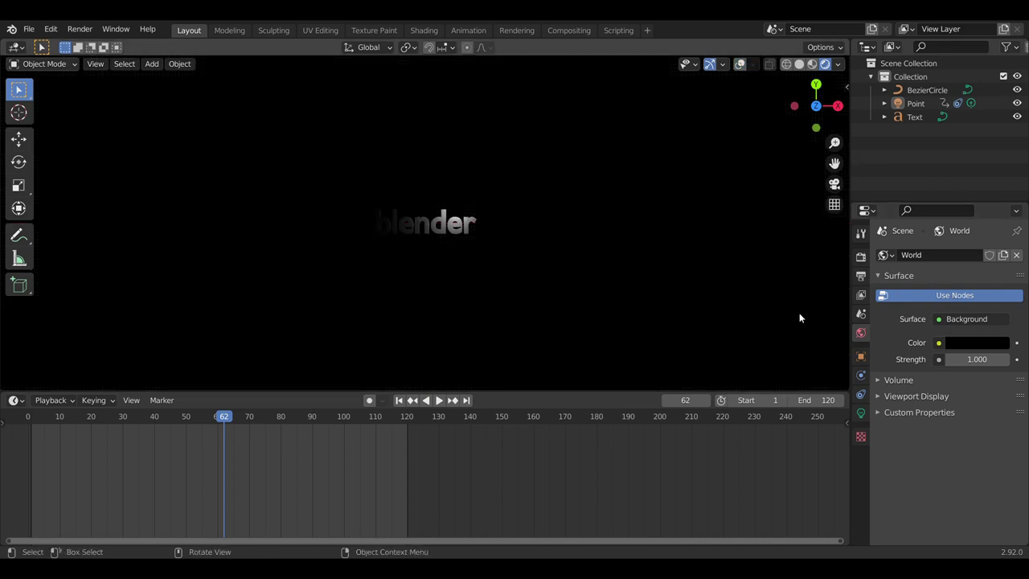
- Play the animation, stop around frame 96, and show the point light's Light properties
click(438, 400)
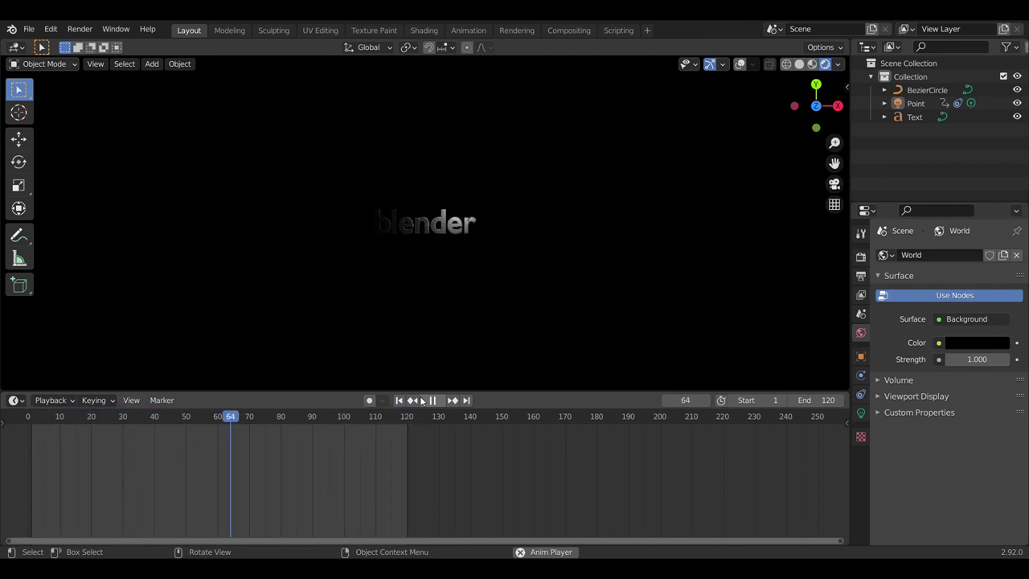
click(432, 401)
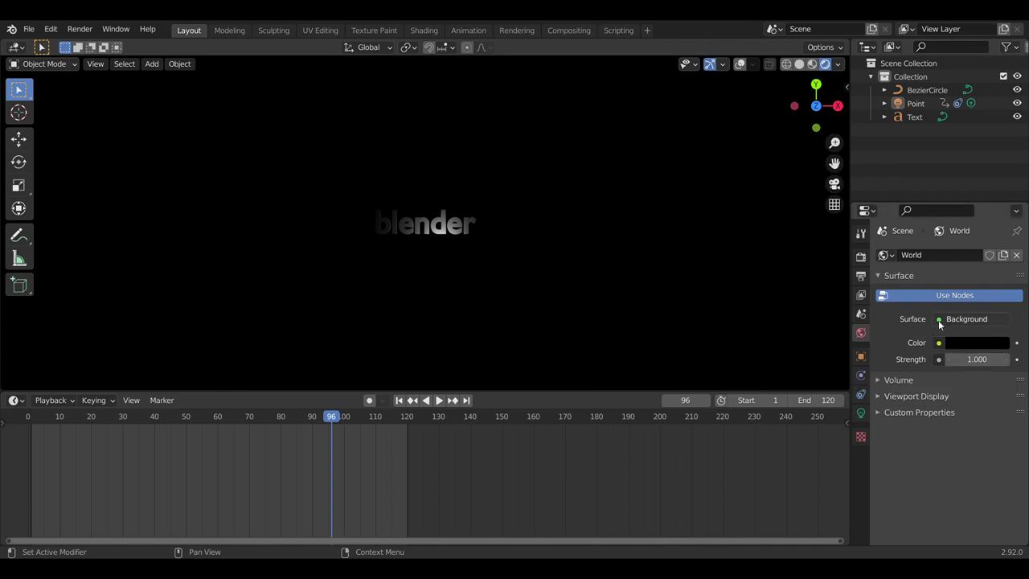
click(861, 415)
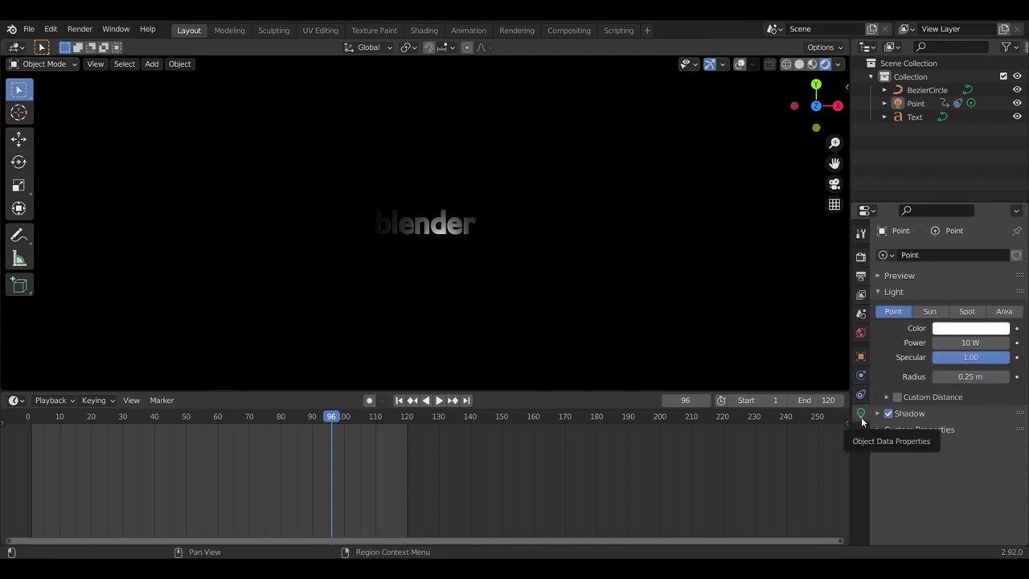
- Make the point light blue (hue 0.669), preview playback, then return to Solid shading
click(954, 330)
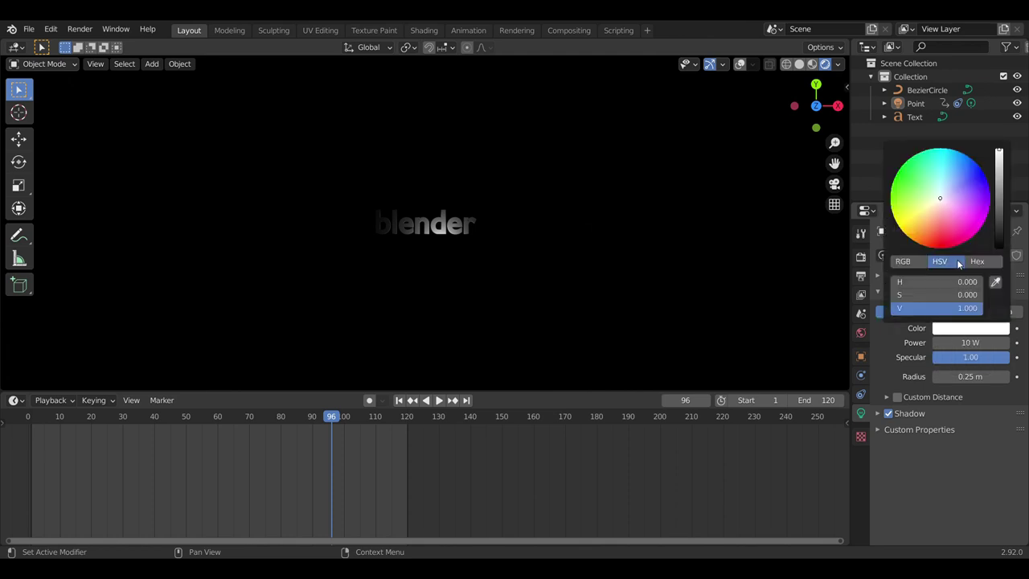
click(982, 178)
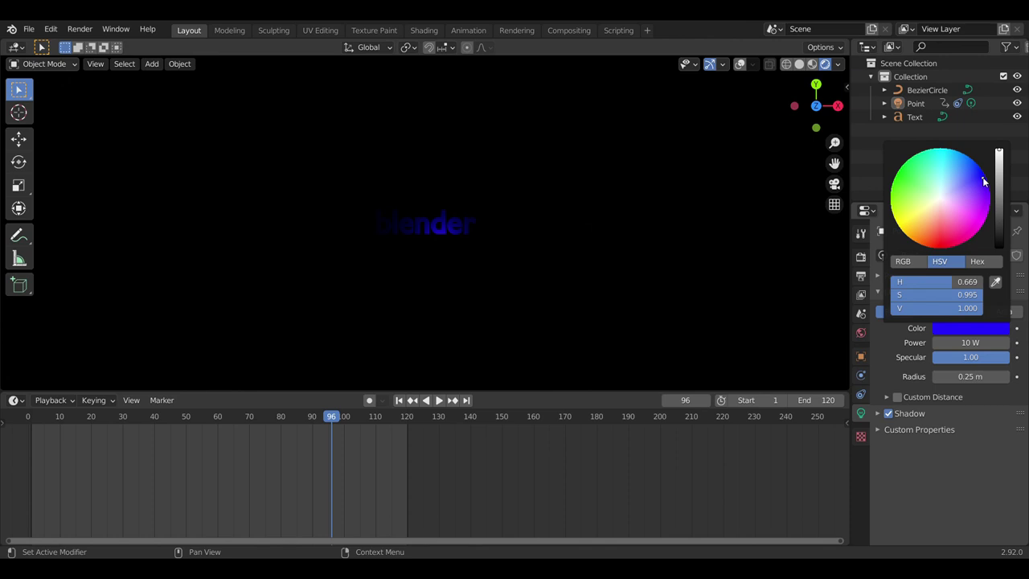
click(438, 400)
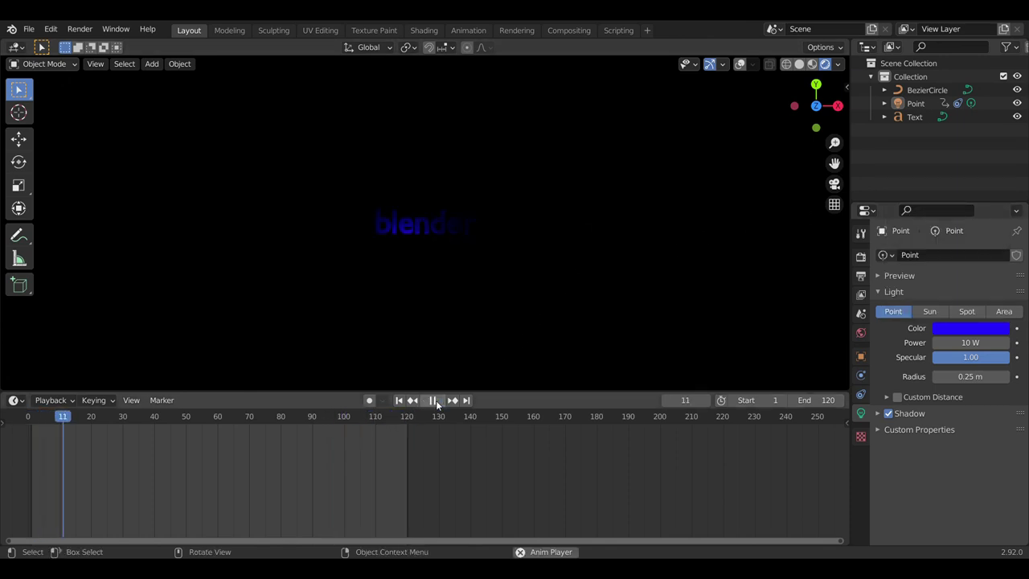
click(432, 401)
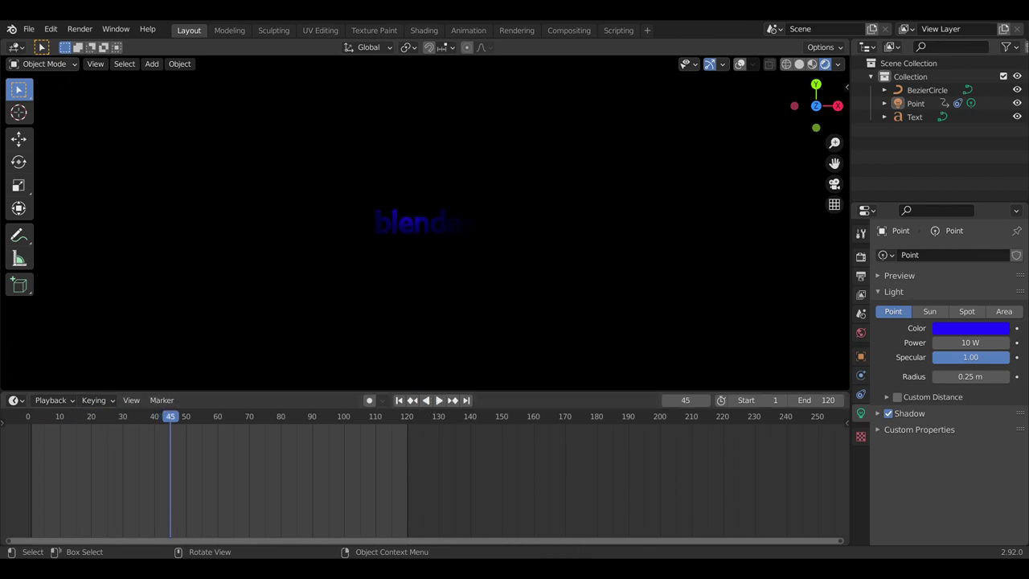
click(799, 64)
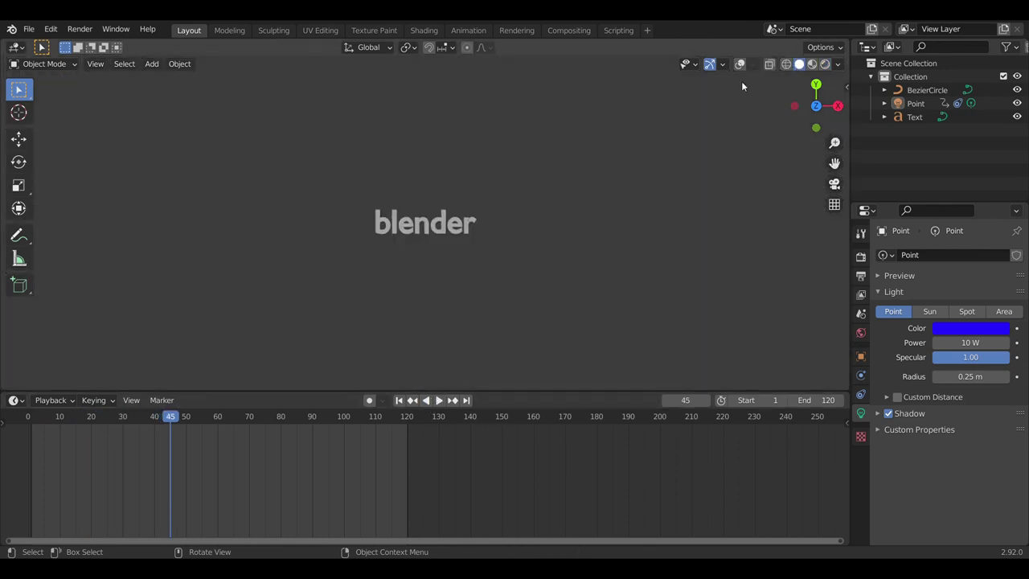
- Lower the point light about 0.135 m along Z, then view it rendered from the top
click(417, 215)
drag(816, 108, 811, 103)
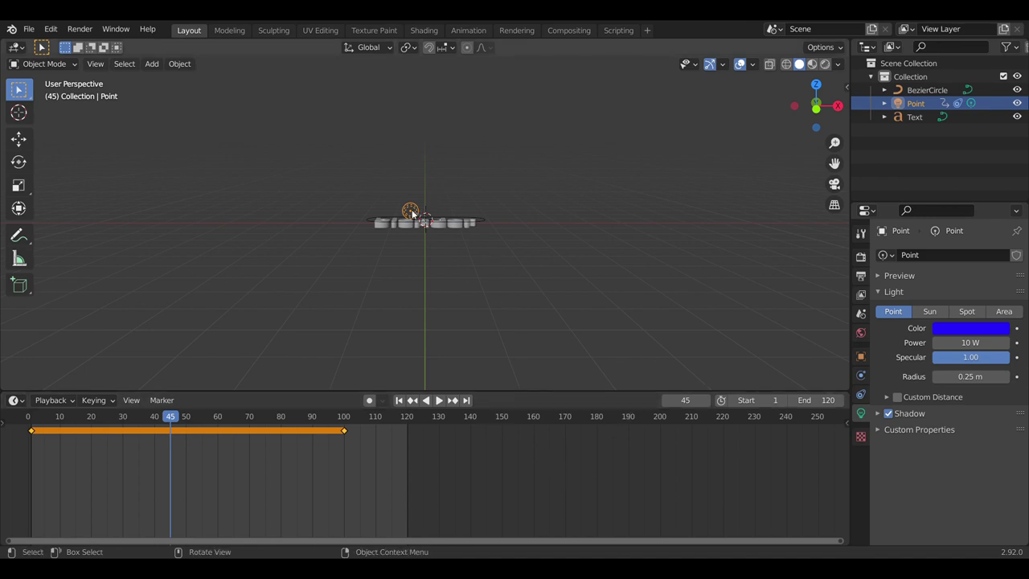
key(g)
key(z)
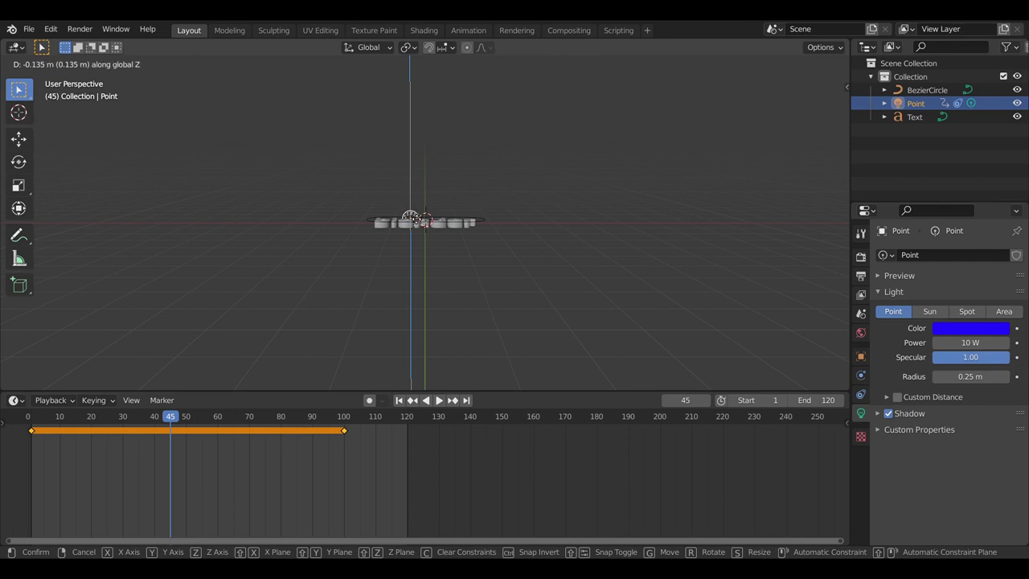
click(412, 218)
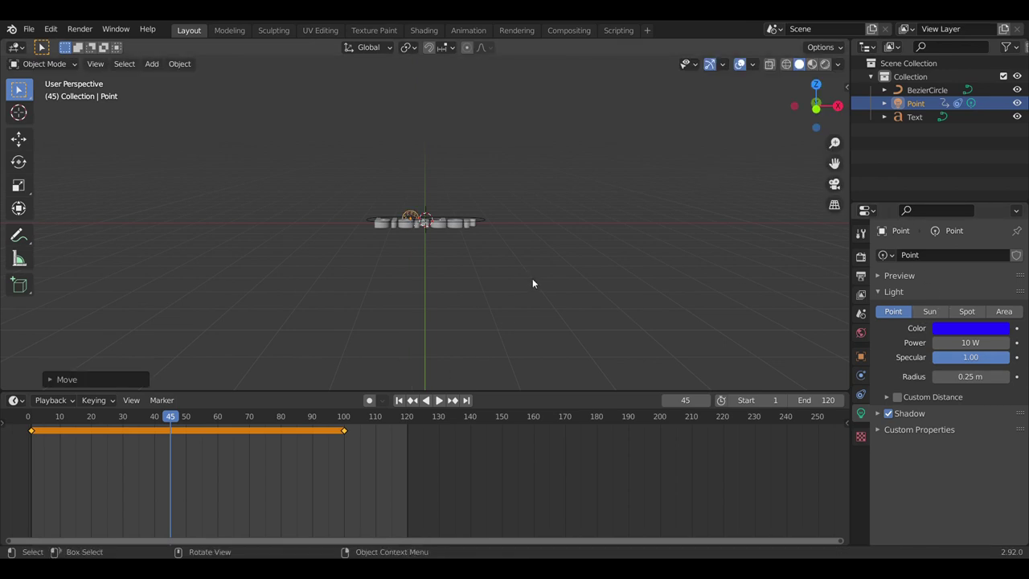
click(825, 63)
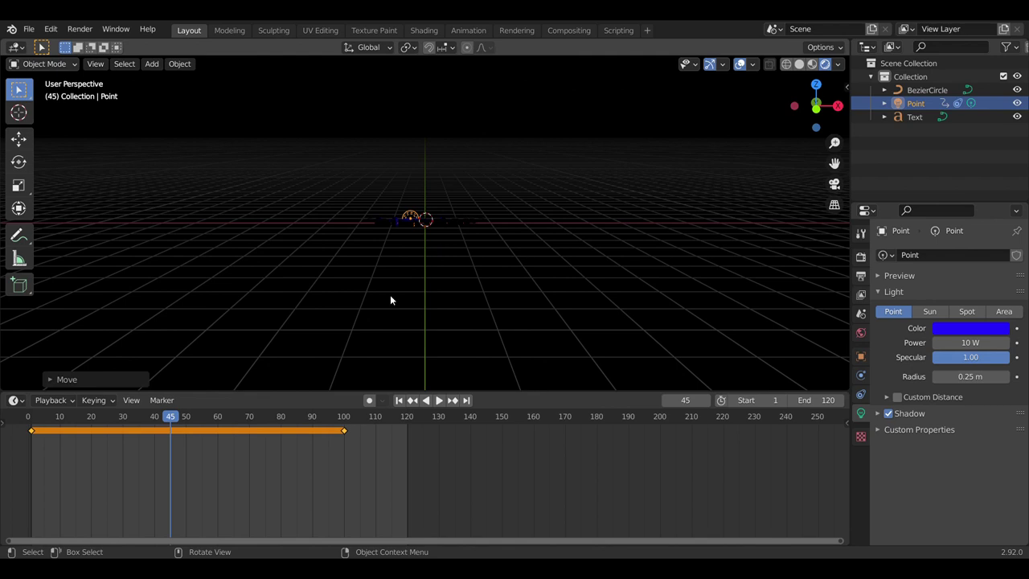
click(816, 84)
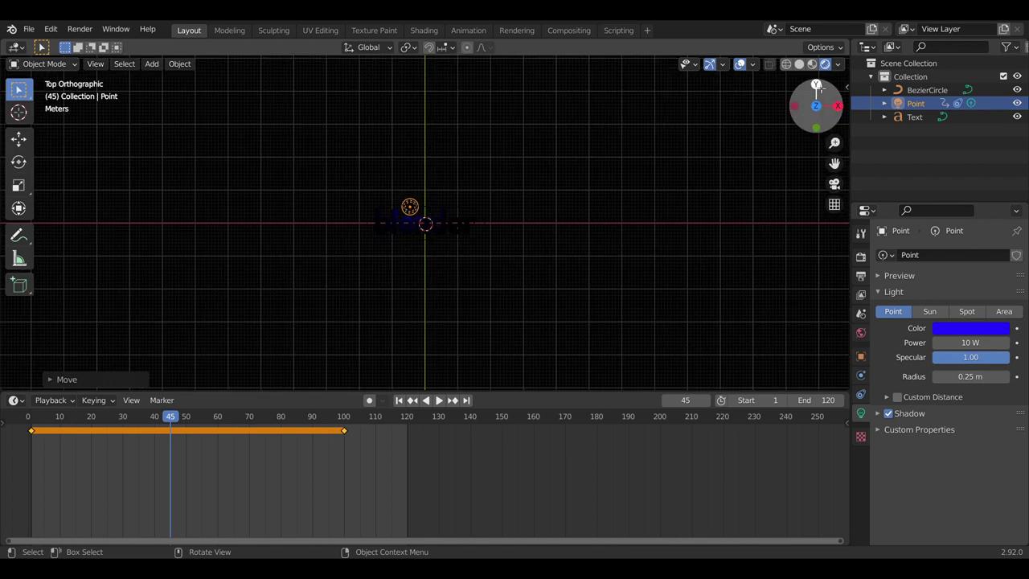
- Play the blue light animation, toggle overlays off and on, and stop at frame 18
click(434, 404)
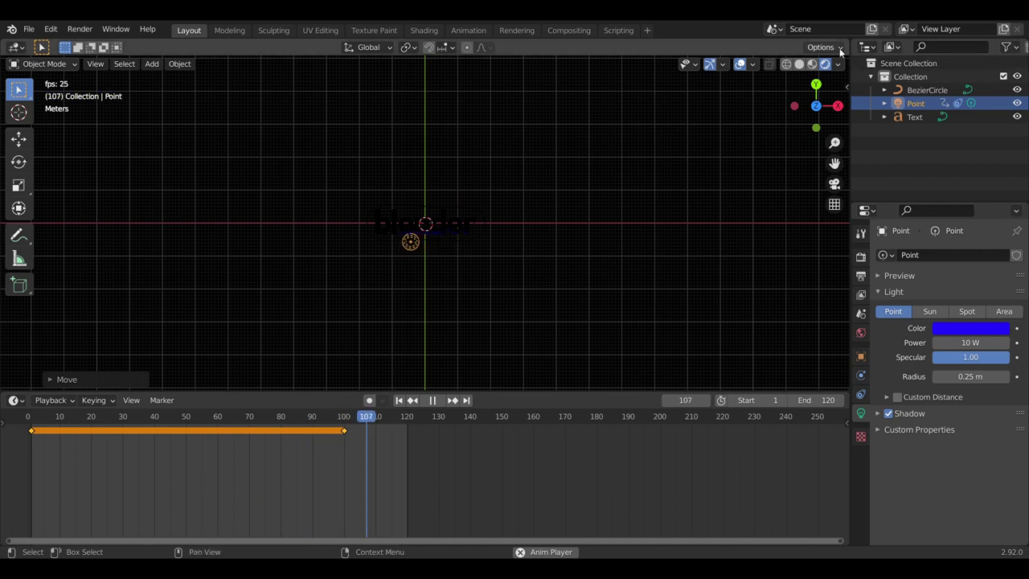
click(740, 64)
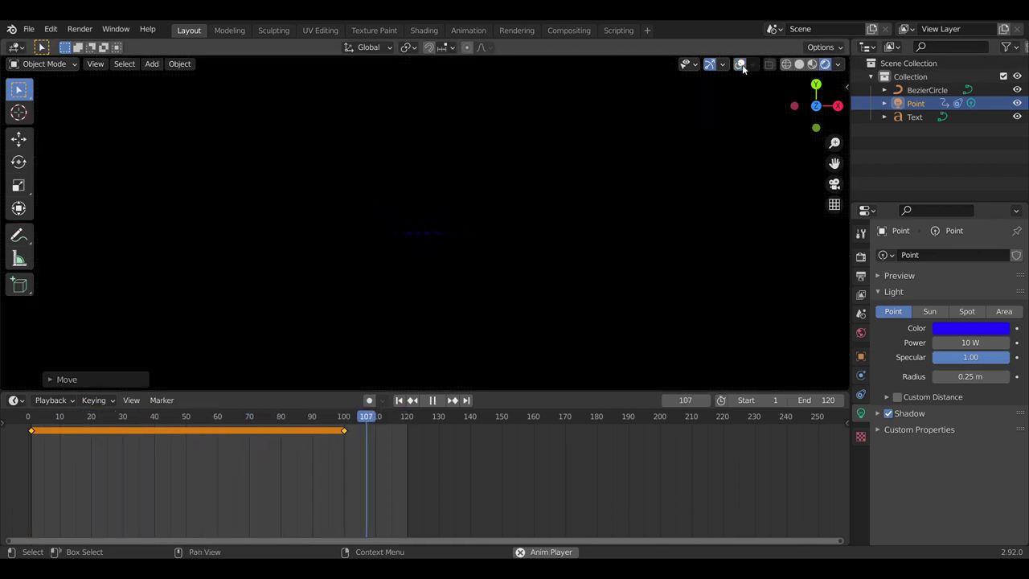
click(740, 64)
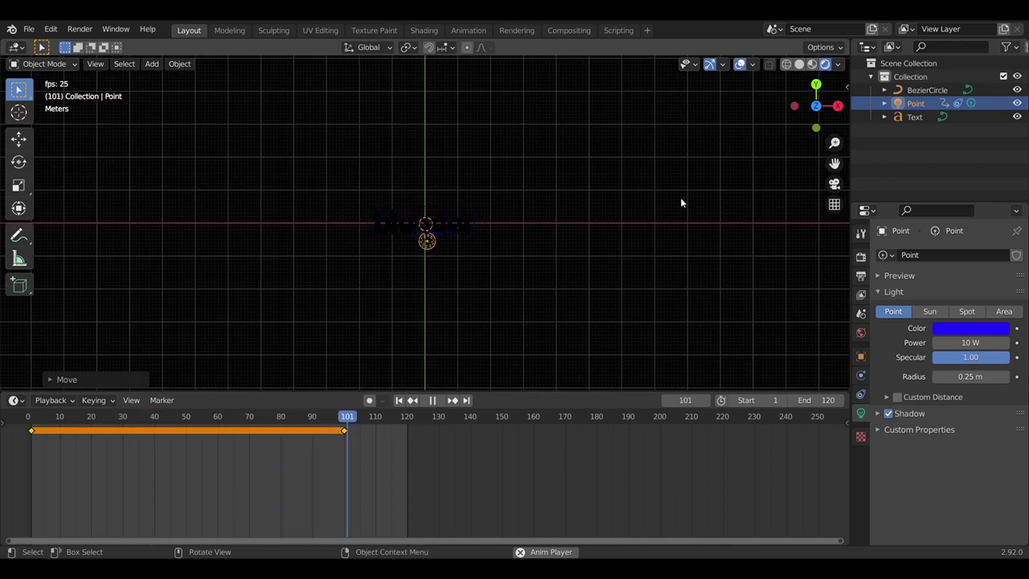
click(431, 400)
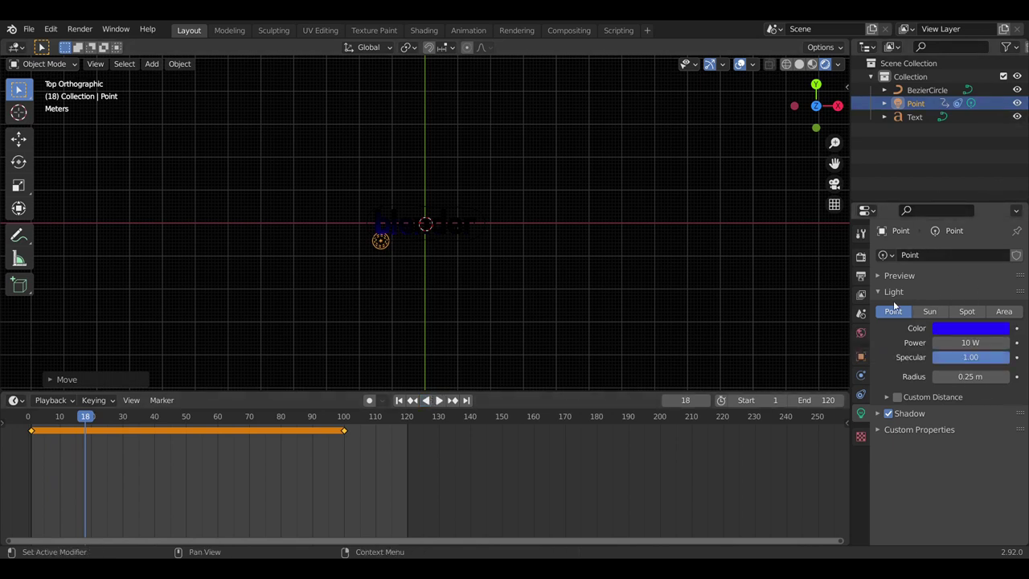
- Raise the point light power to 100 W, preview playback, and select the blender text
click(972, 344)
text(20)
key(BackSpace)
key(BackSpace)
text(100)
key(Return)
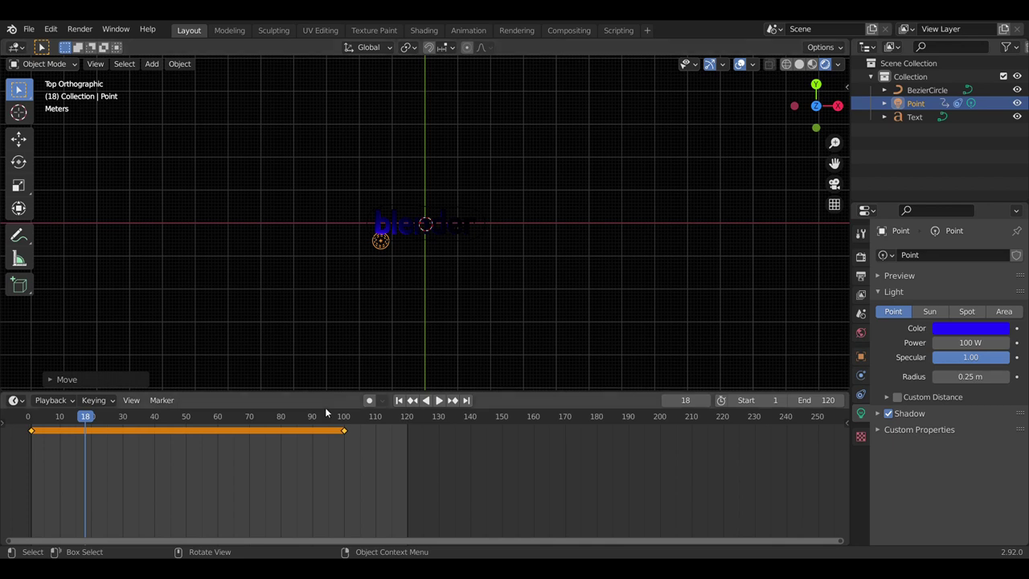
click(438, 400)
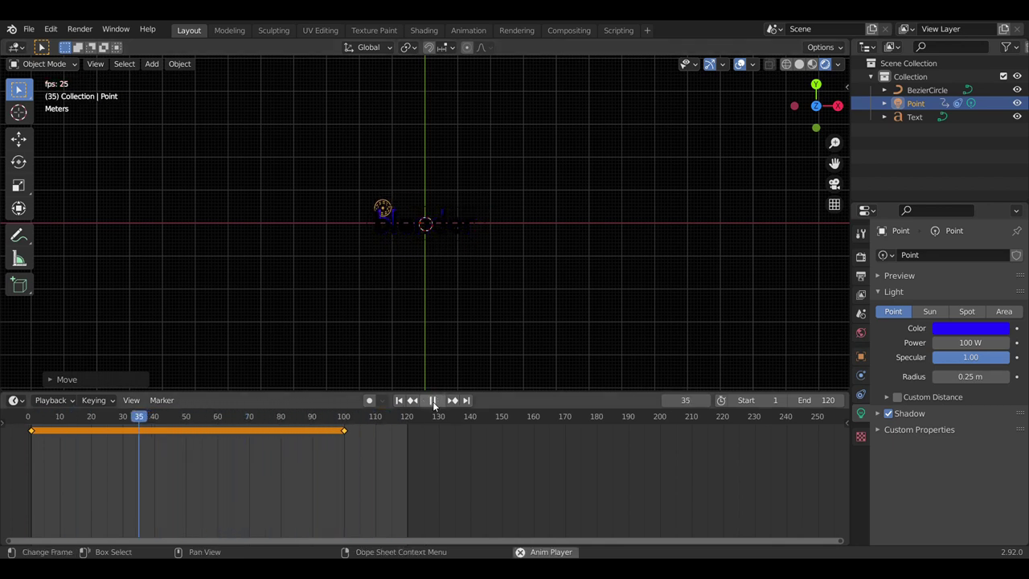
click(432, 400)
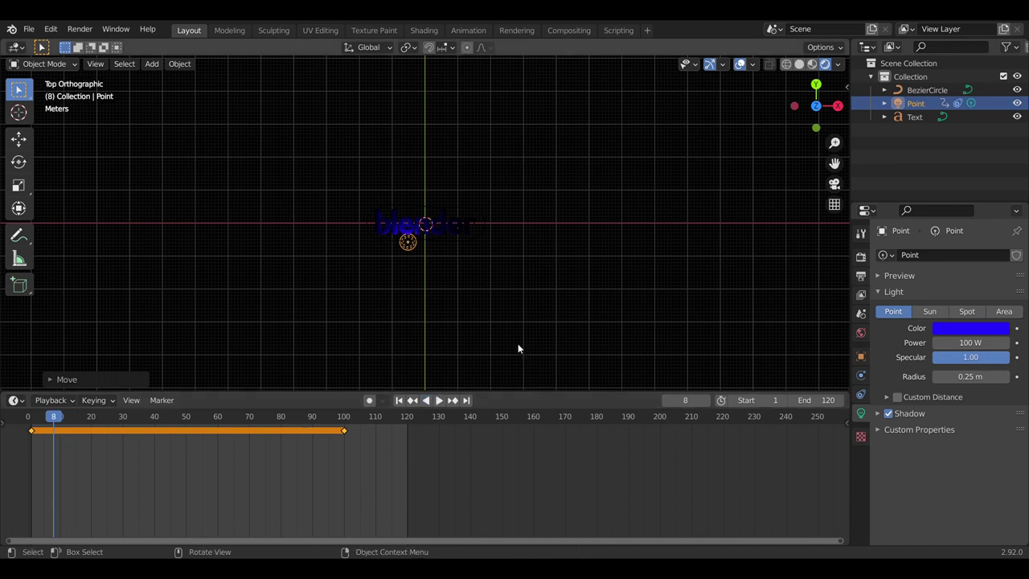
click(459, 221)
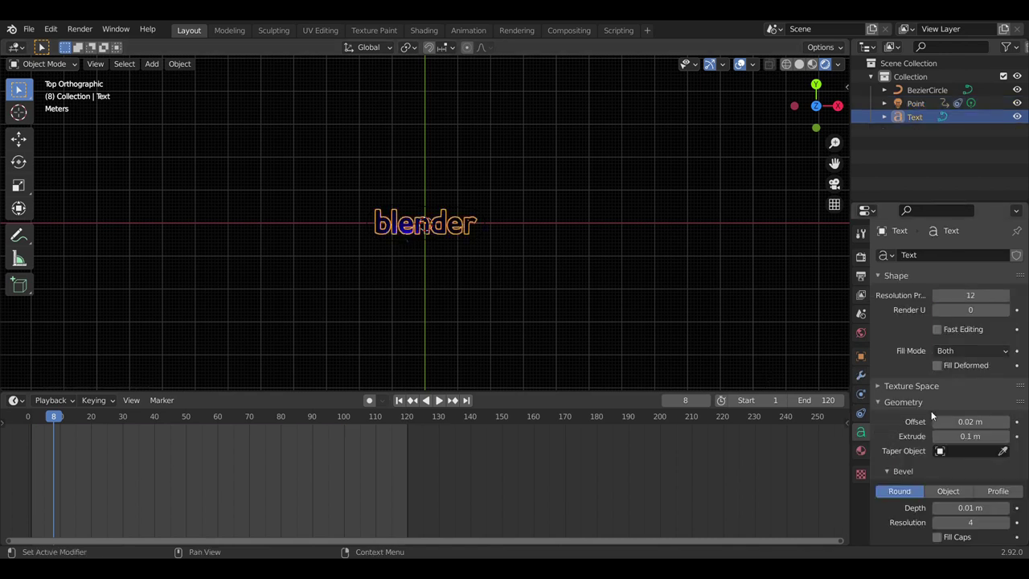
- Scroll to the Geometry Bevel section and set the text's bevel mode to Object
scroll(910, 385, down, 2)
scroll(910, 385, down, 3)
scroll(910, 385, down, 1)
scroll(910, 385, down, 2)
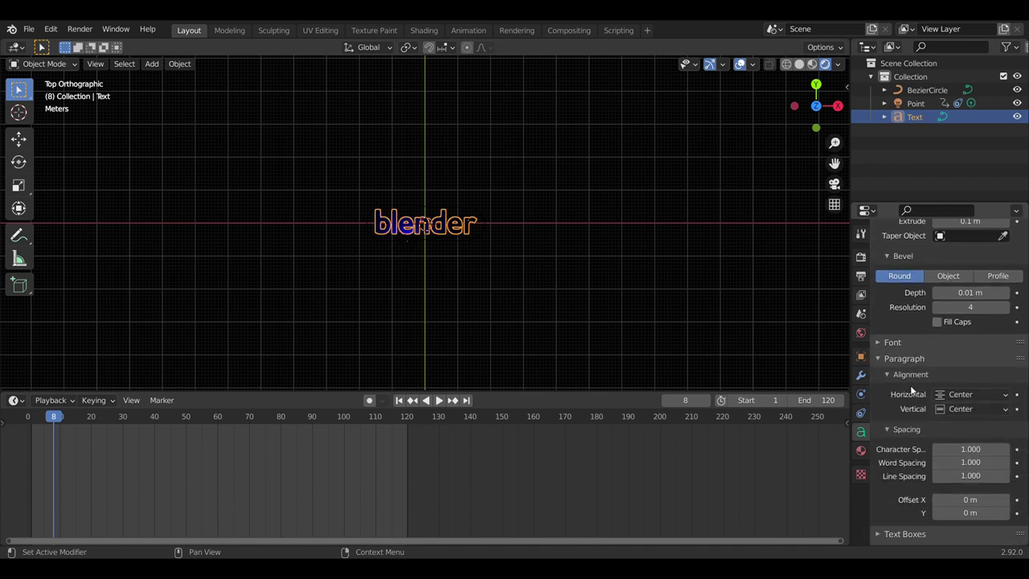
scroll(910, 385, down, 1)
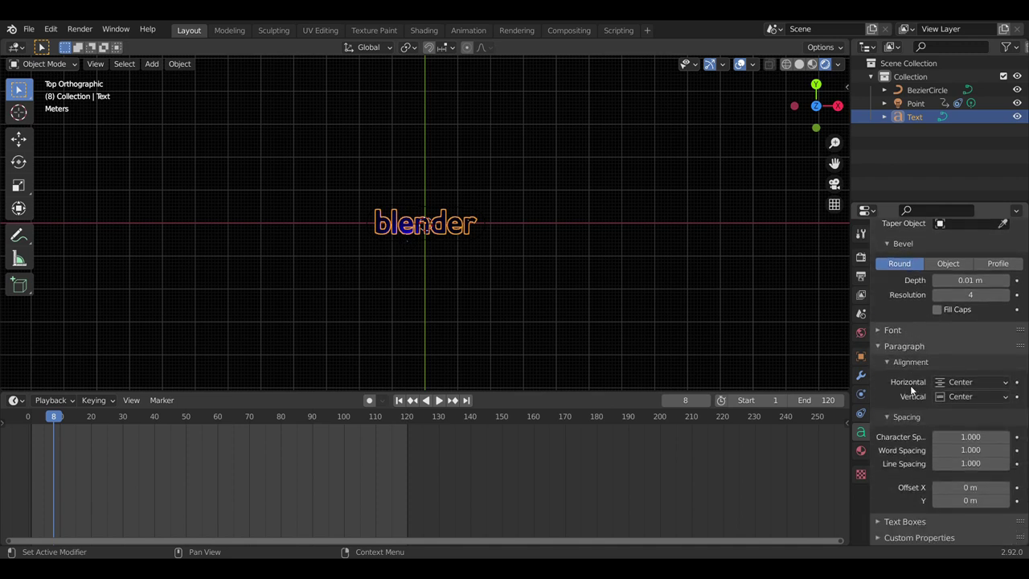
scroll(910, 385, up, 3)
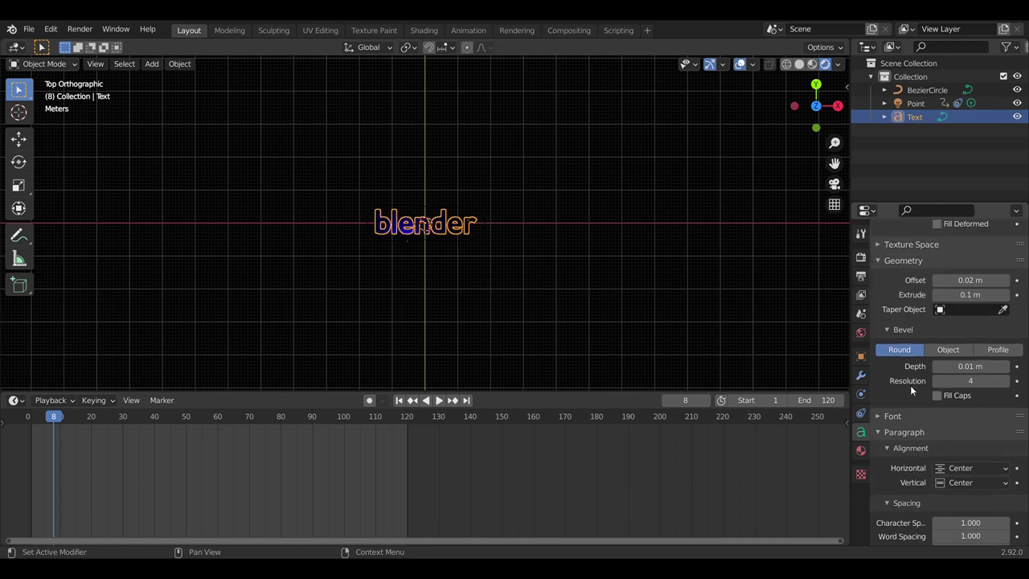
scroll(910, 385, up, 1)
scroll(905, 359, up, 3)
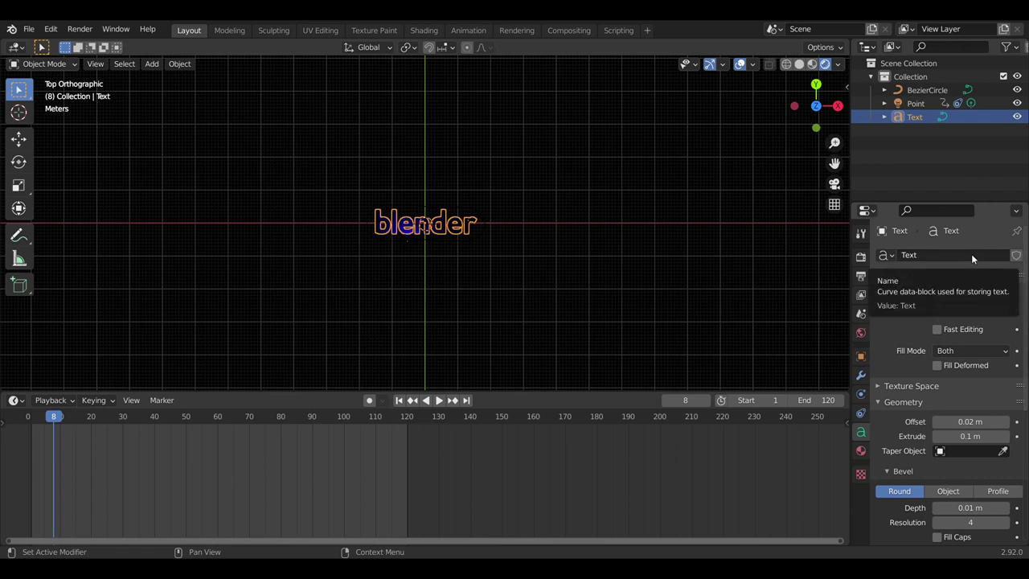
click(948, 491)
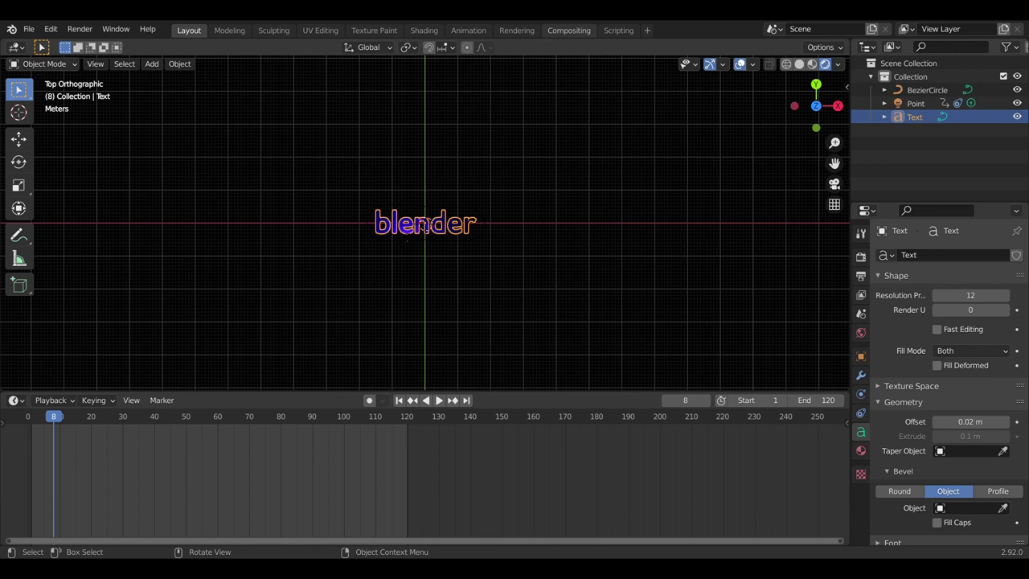
- In the Shading workspace, select only the blender text and add new material Material.001
click(431, 29)
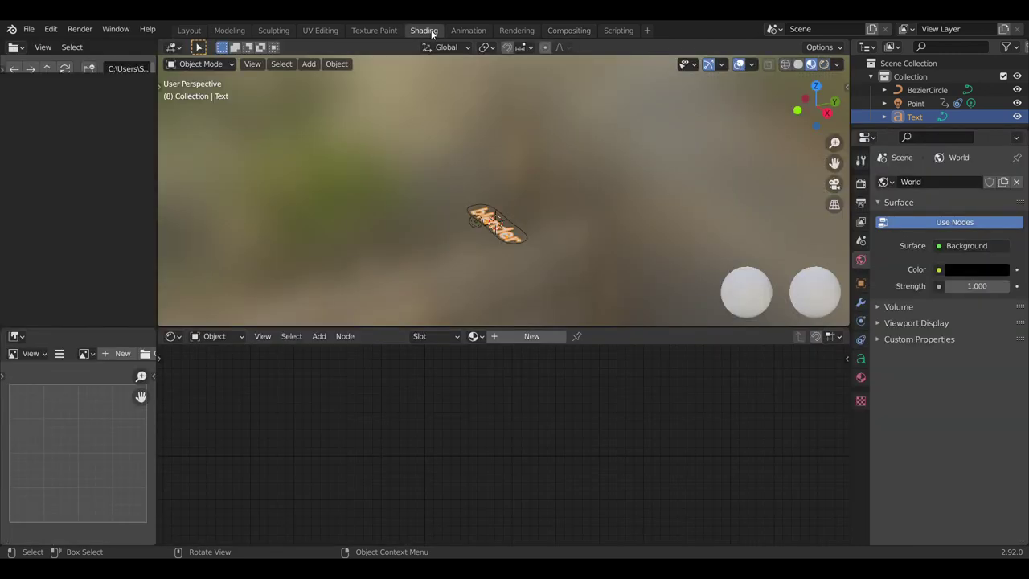
click(816, 85)
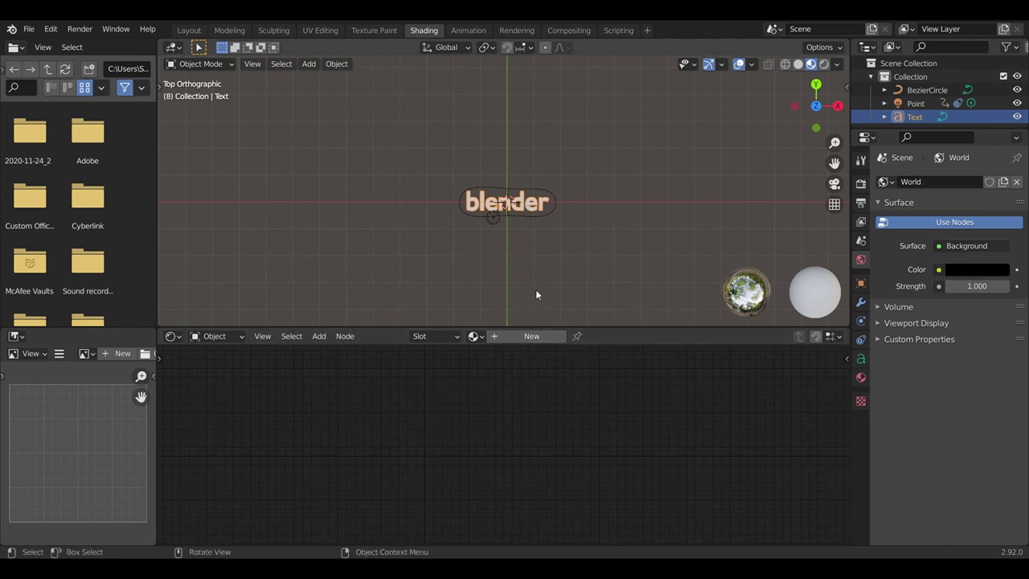
click(563, 211)
click(537, 207)
shift+click(536, 212)
click(537, 209)
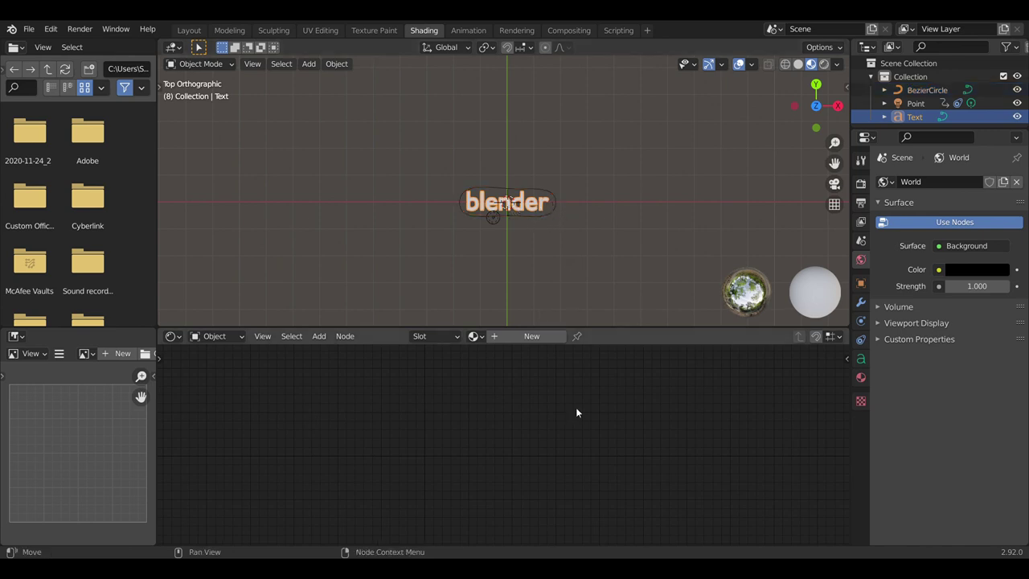
click(548, 338)
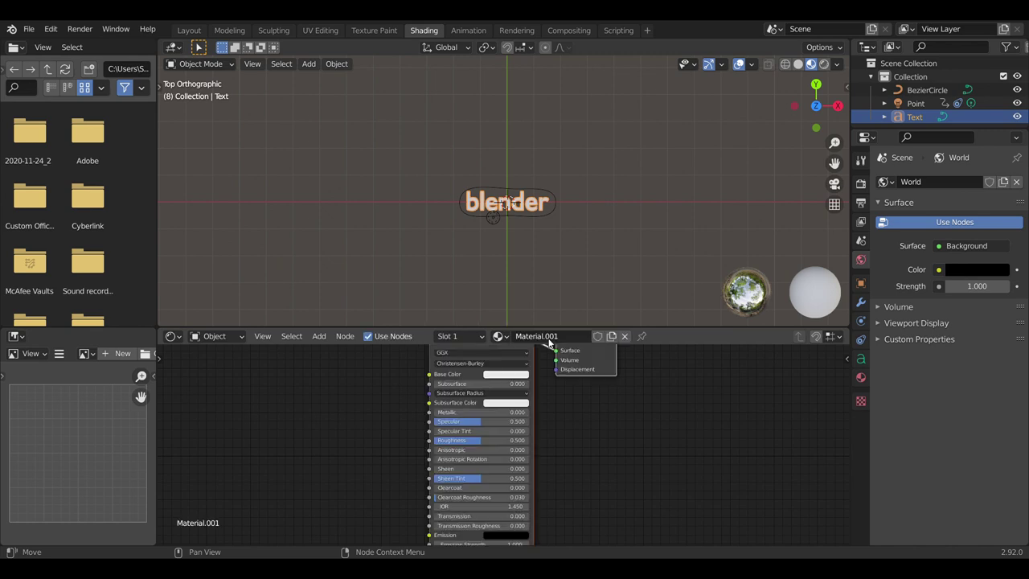
- Drag the Material Output node away from the Principled BSDF, keeping them linked, to leave a gap
scroll(576, 463, down, 1)
scroll(576, 461, down, 2)
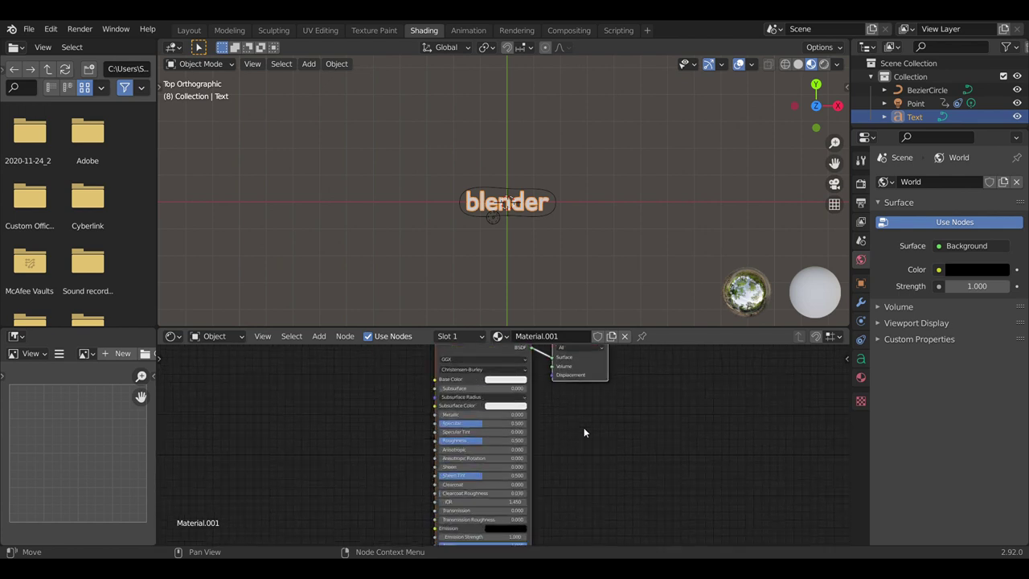
scroll(583, 427, up, 1)
scroll(584, 432, down, 1)
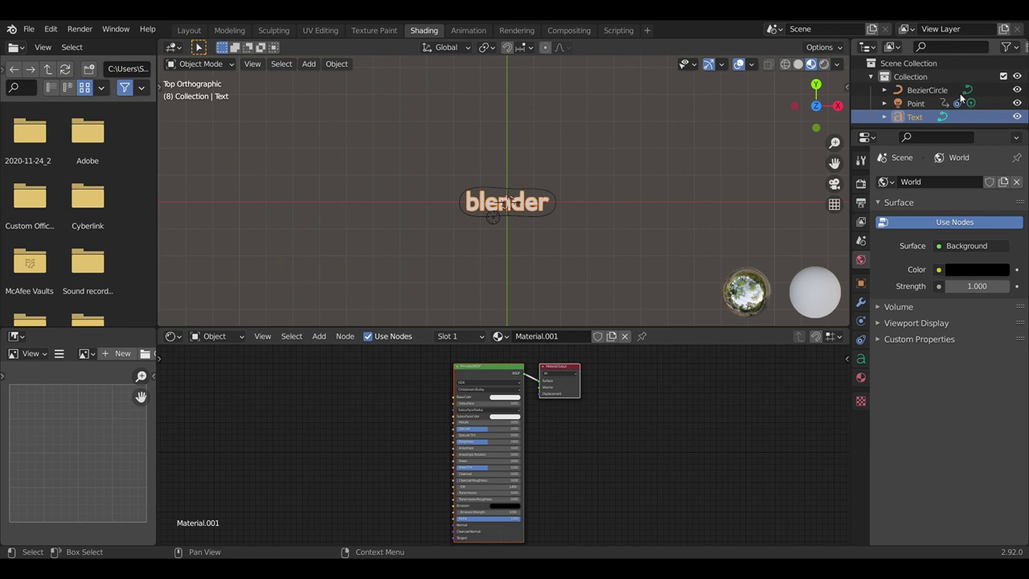
middle_drag(561, 371, 583, 374)
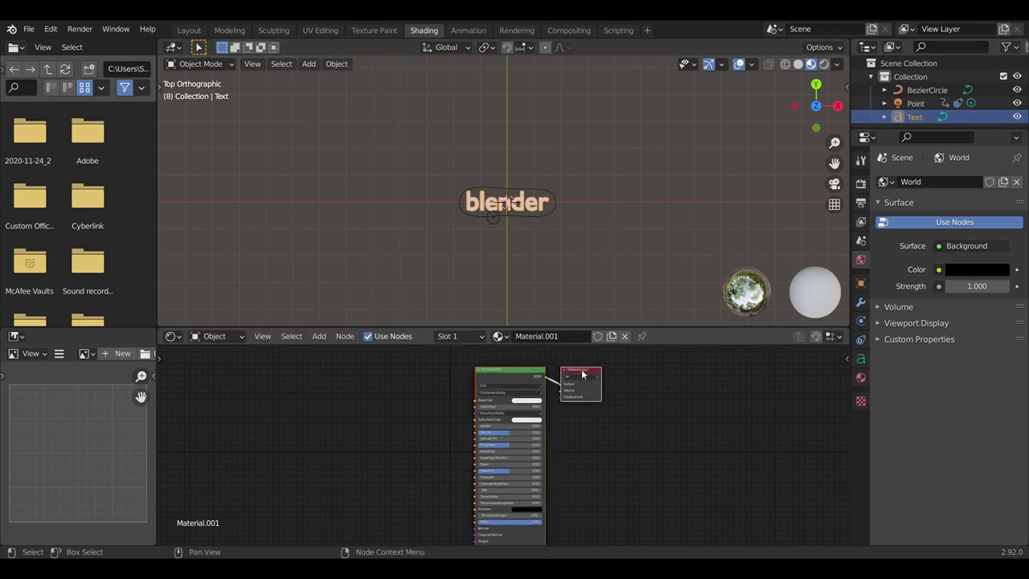
mouse_move(595, 373)
mouse_down()
mouse_move(584, 382)
mouse_move(650, 377)
mouse_up()
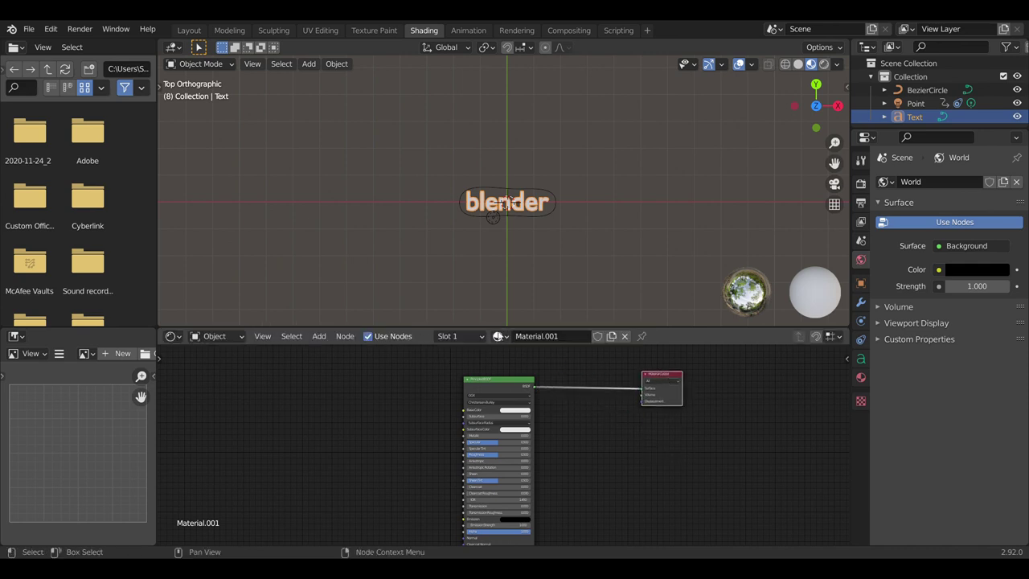
- Drop a Mix Shader node onto the Principled BSDF–Material Output link
click(318, 337)
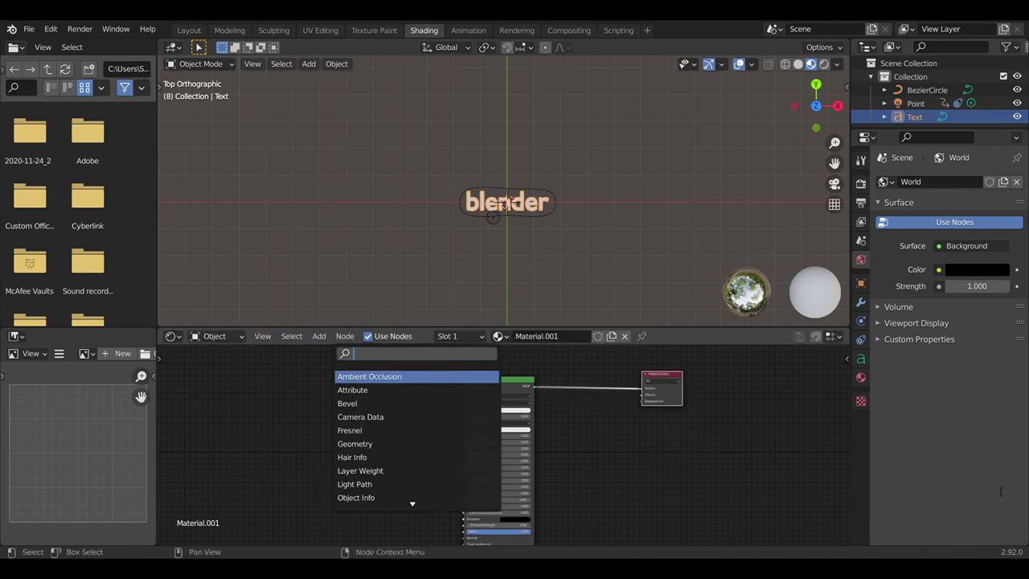
text(mix)
key(Return)
click(306, 437)
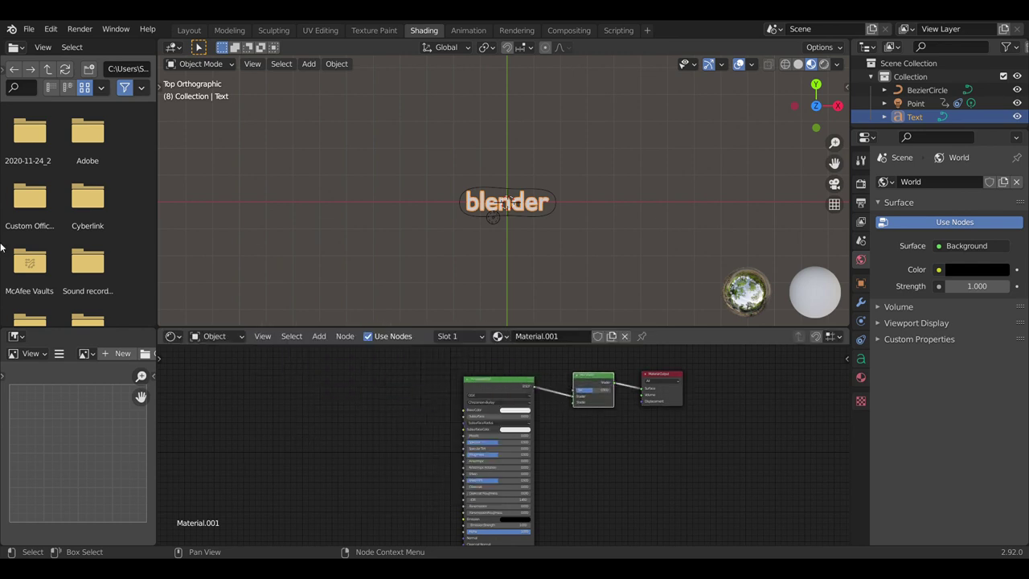
click(319, 336)
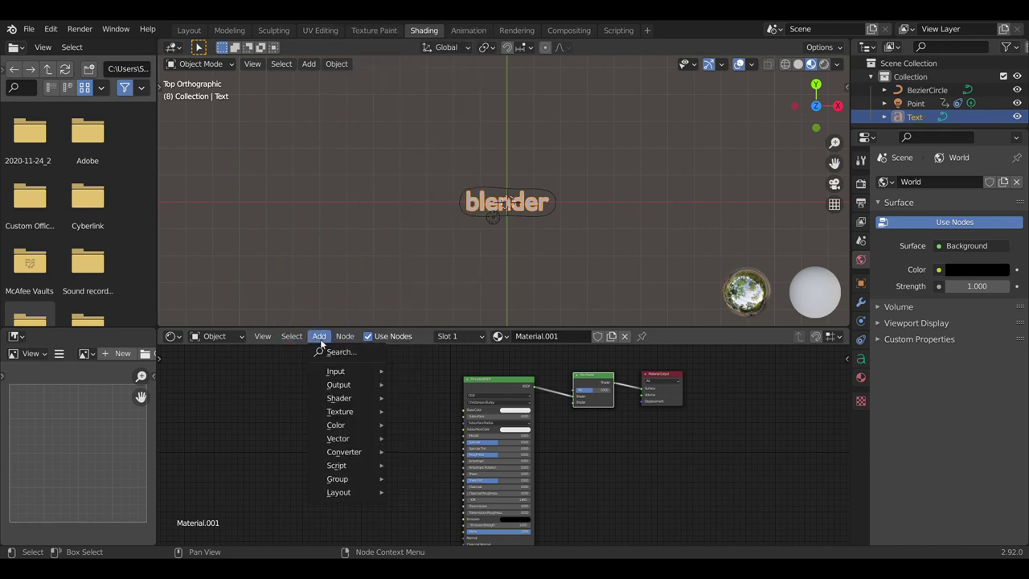
- Add a ColorRamp node to the left of the Principled BSDF
click(341, 351)
text(co)
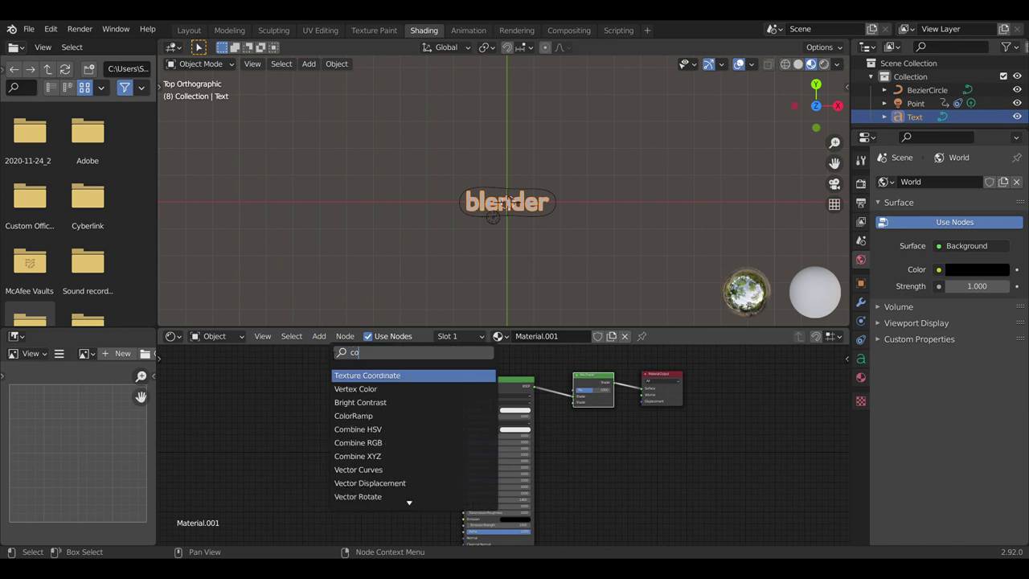
text(lo)
click(381, 389)
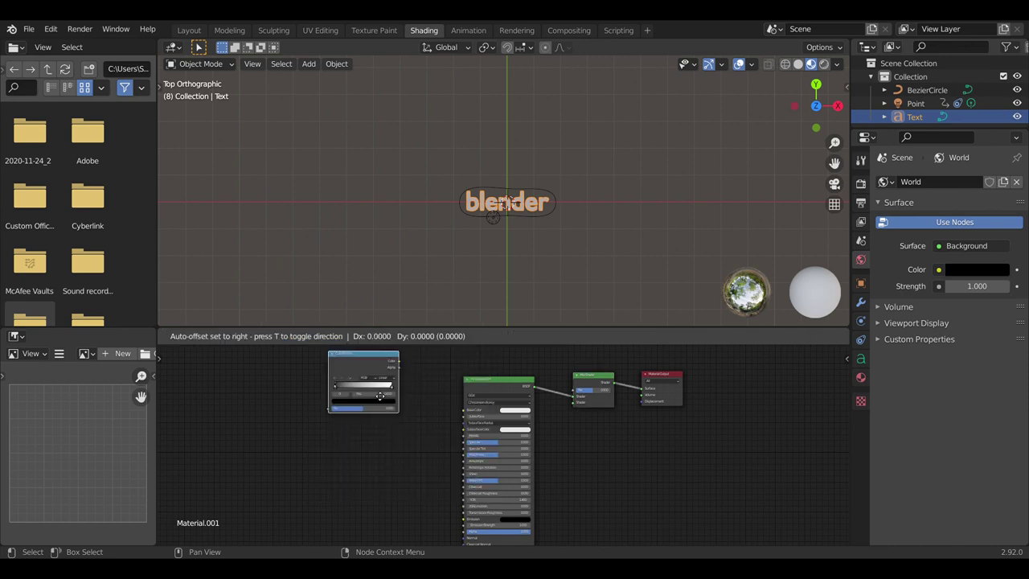
click(447, 467)
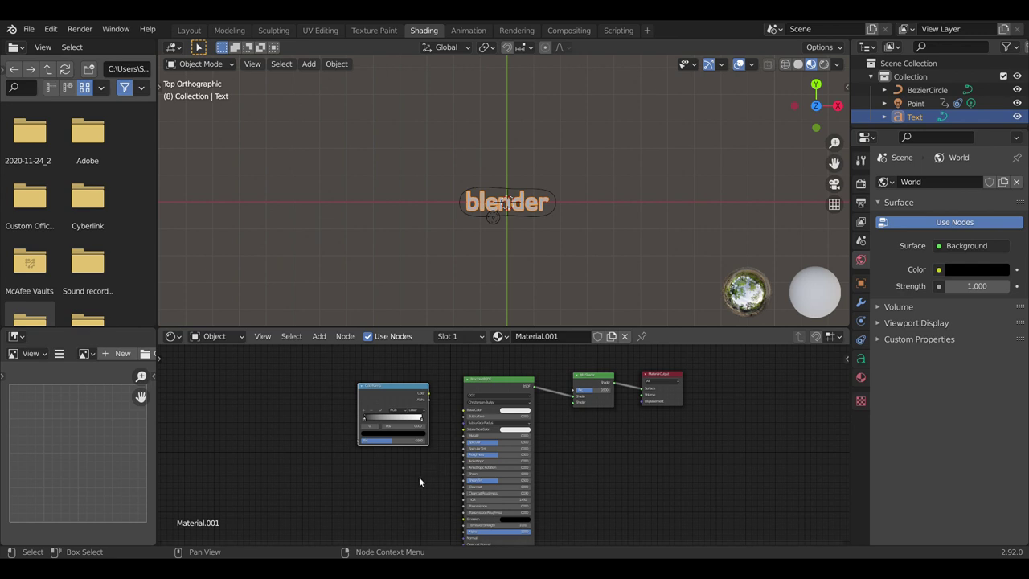
scroll(418, 477, up, 3)
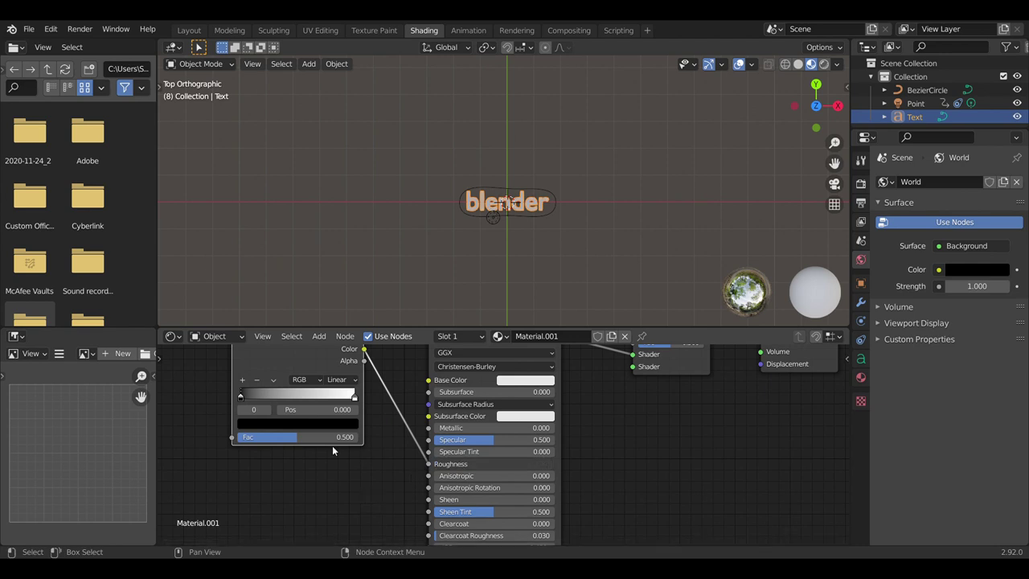
- Add Mapping and Noise Texture nodes, linking the noise Color into the ColorRamp Fac
key(shift+a)
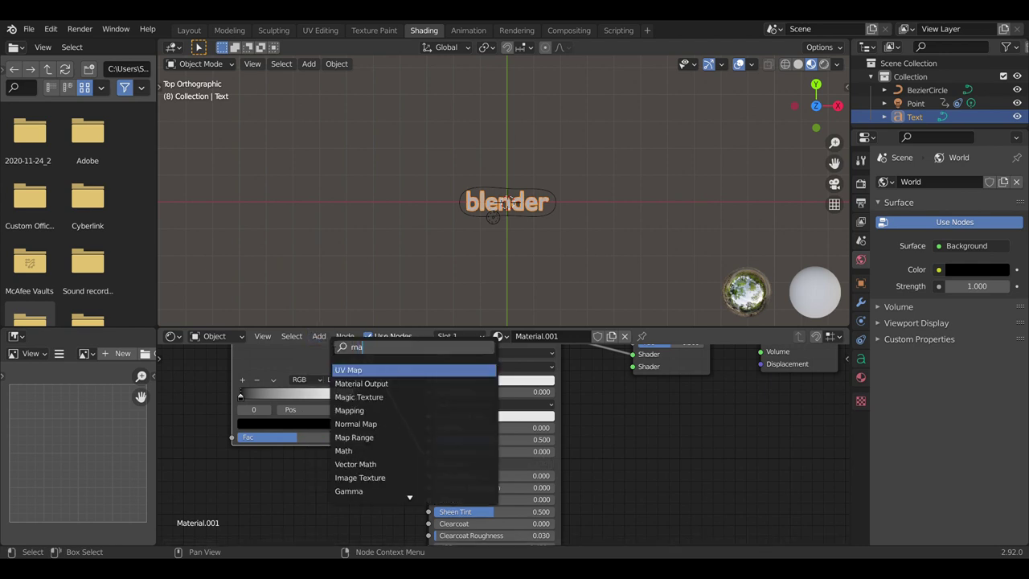
click(377, 394)
click(205, 446)
scroll(676, 536, down, 2)
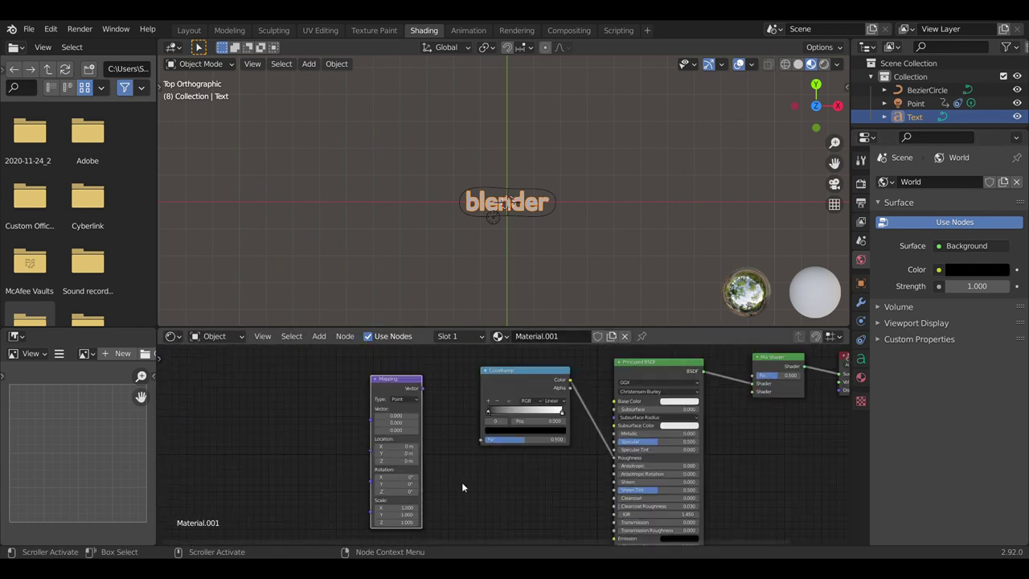
key(shift+a)
text(noice)
click(362, 376)
click(418, 406)
drag(441, 391, 482, 439)
- Add a Texture Coordinate node linked Object to Mapping Vector, completing the chain into Roughness
key(shift+a)
text(text)
key(Return)
click(347, 415)
drag(293, 424, 316, 408)
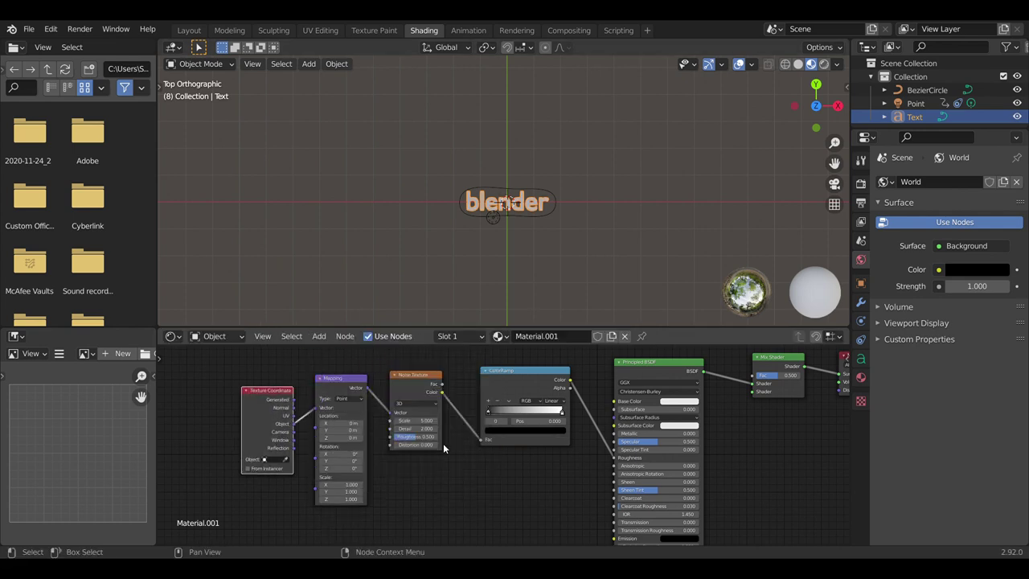
drag(418, 542, 546, 544)
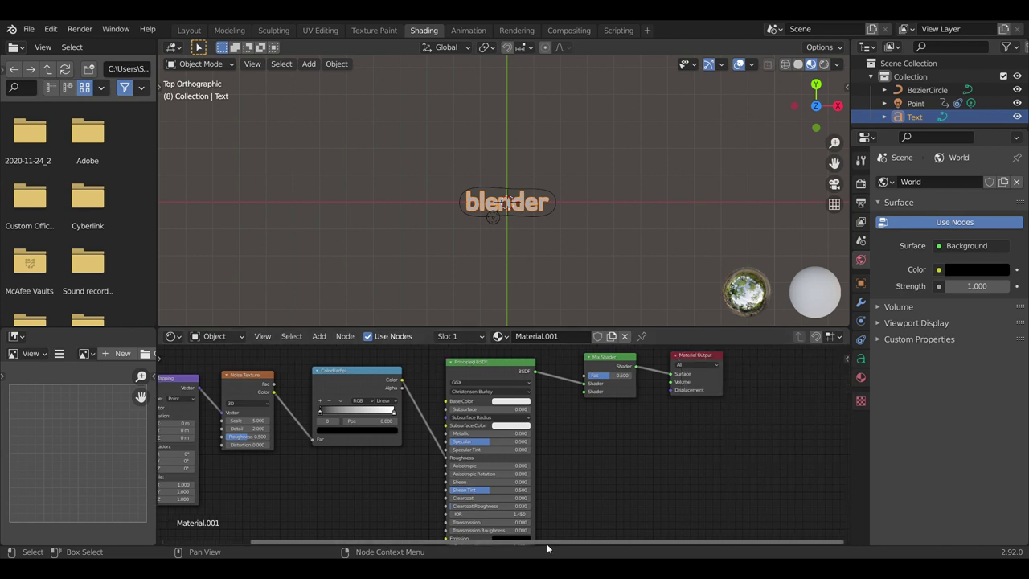
scroll(603, 441, down, 2)
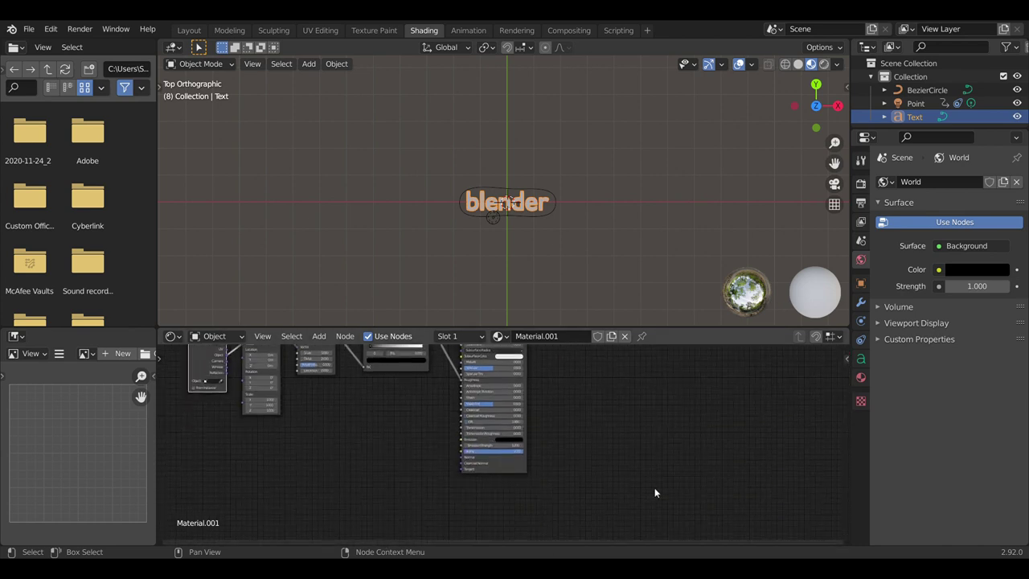
scroll(503, 443, up, 4)
scroll(504, 444, down, 1)
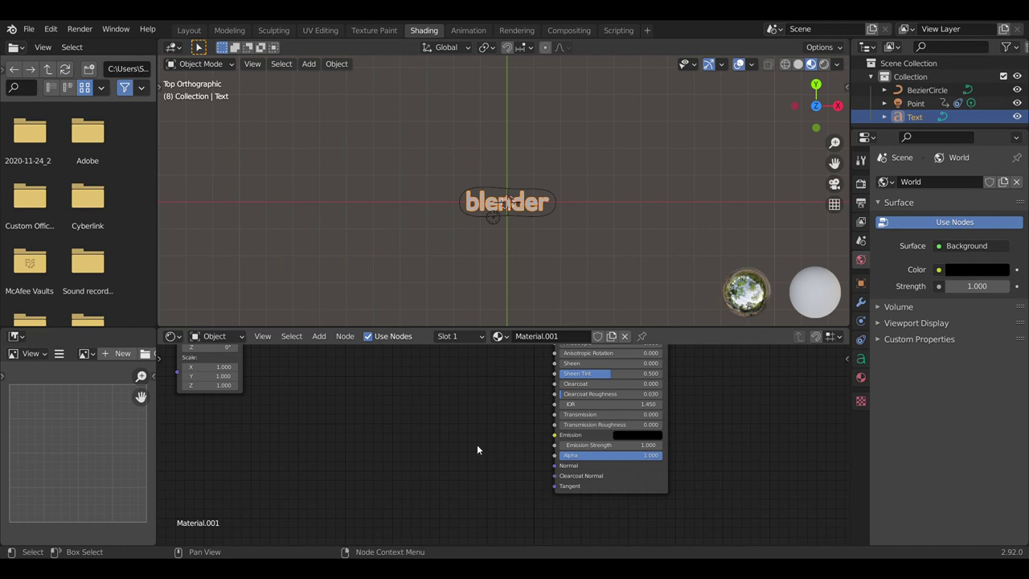
- Add a Bump node and connect its output to the Principled BSDF's Normal
click(318, 336)
text(bum)
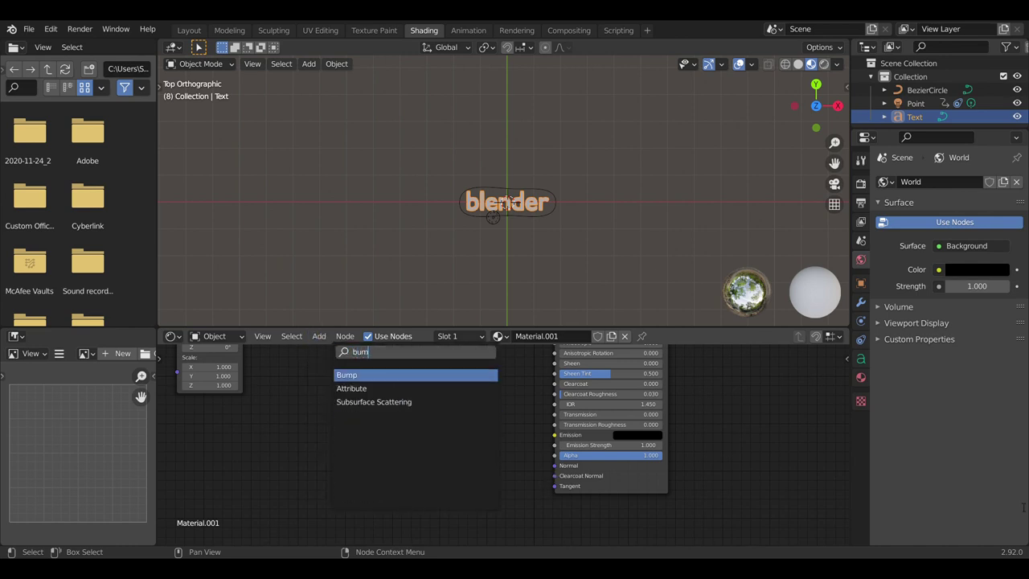
key(Return)
click(455, 418)
drag(489, 412, 556, 469)
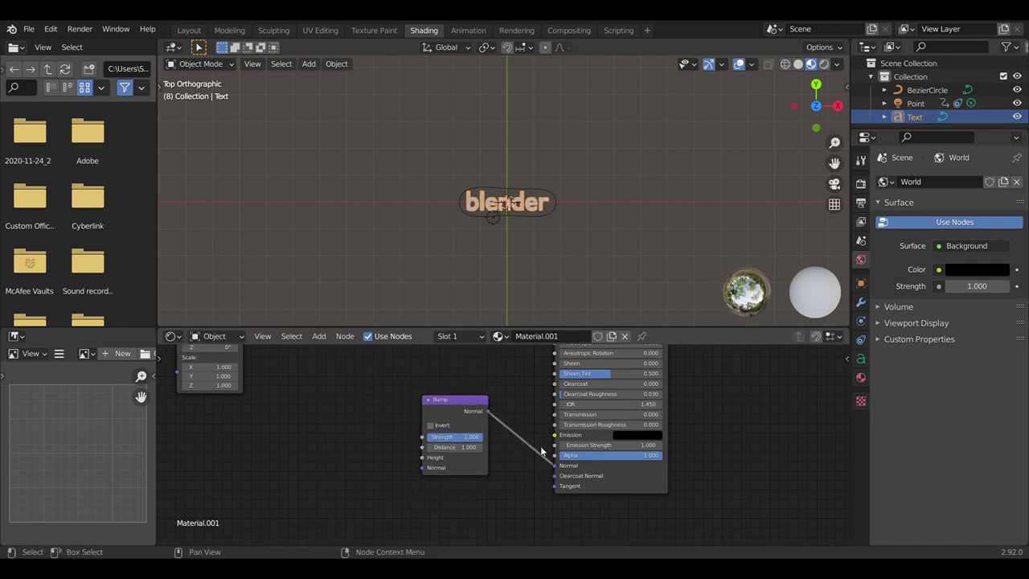
- Add a second ColorRamp and connect its Color to the Bump node's Height
click(319, 336)
text(colo)
key(Return)
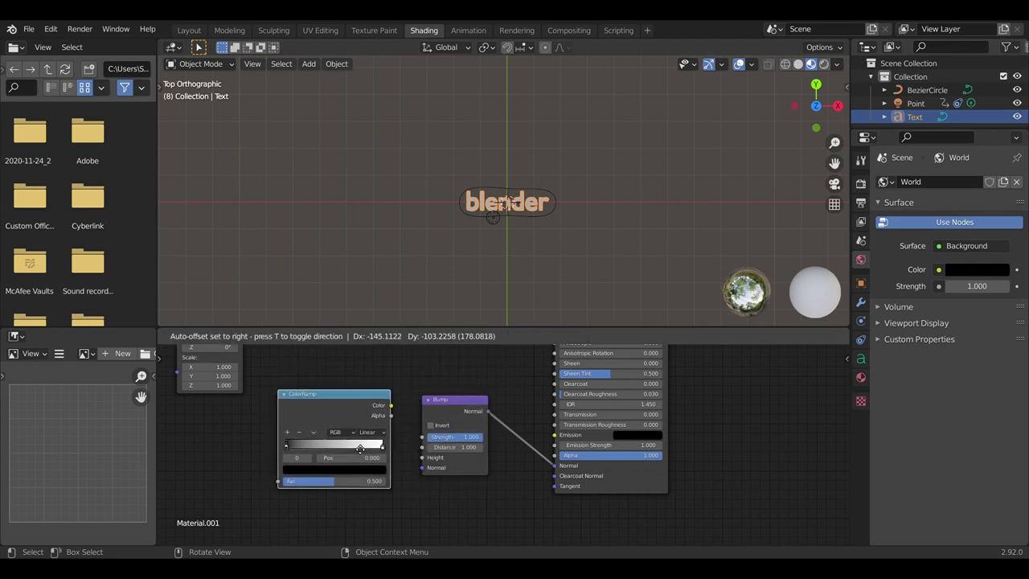
click(359, 448)
drag(391, 405, 421, 458)
scroll(353, 475, down, 1)
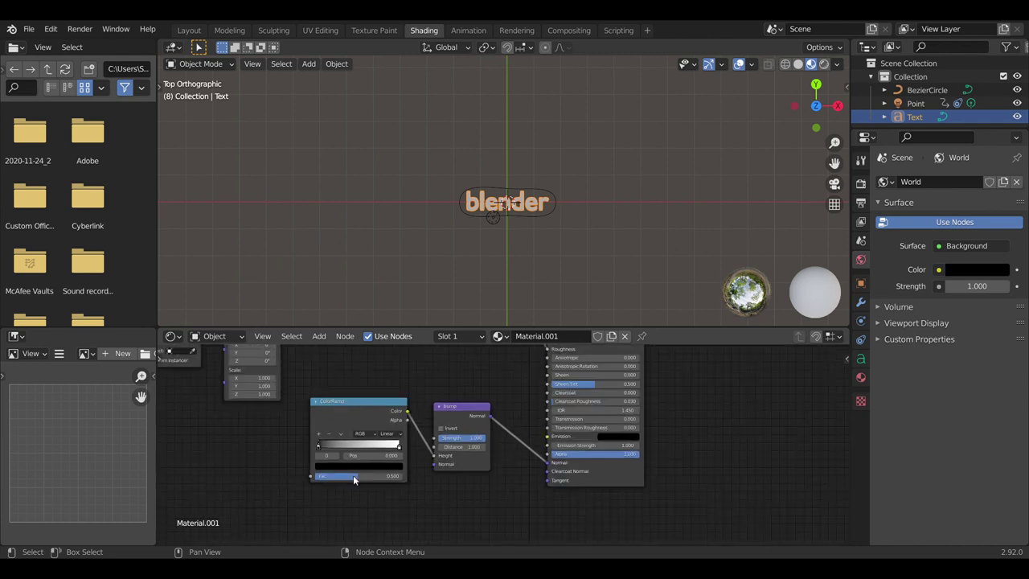
scroll(353, 476, down, 2)
scroll(353, 473, down, 2)
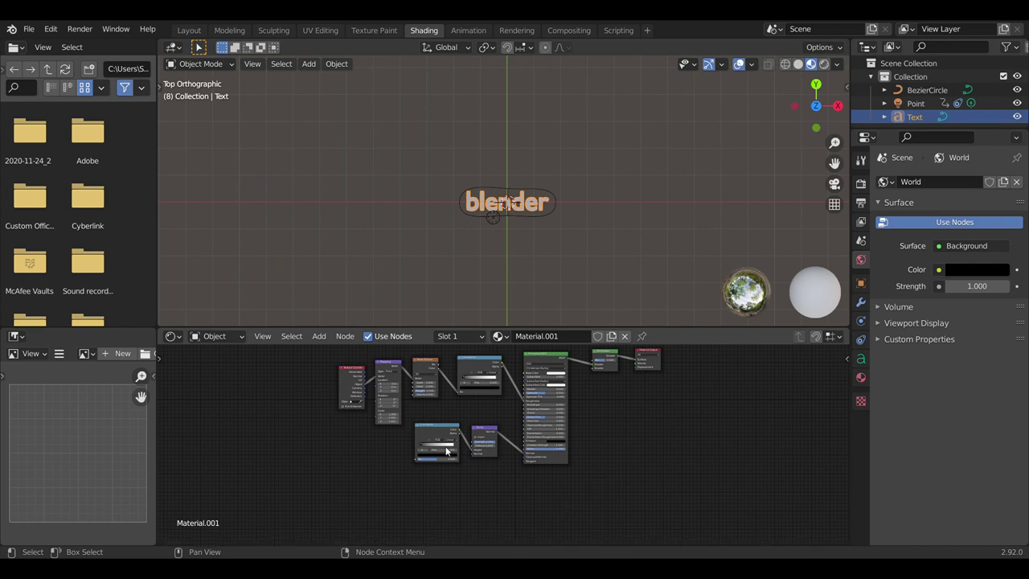
- Connect the Noise Texture output to the bump ColorRamp's Fac input
drag(415, 463, 438, 410)
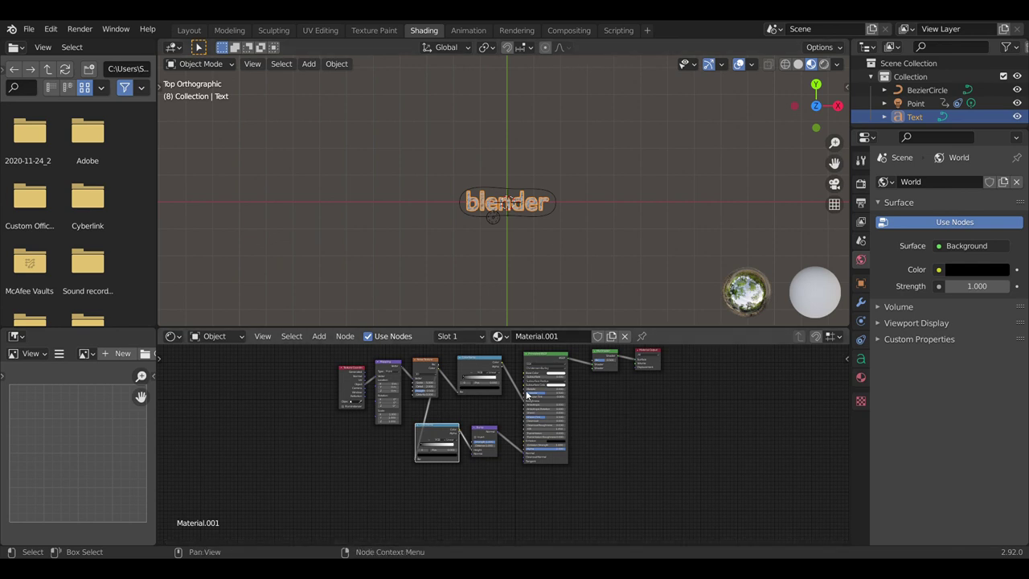
- Add an Emission node near the Material Output and set its colour to blue
click(318, 336)
click(335, 355)
text(emi)
click(379, 391)
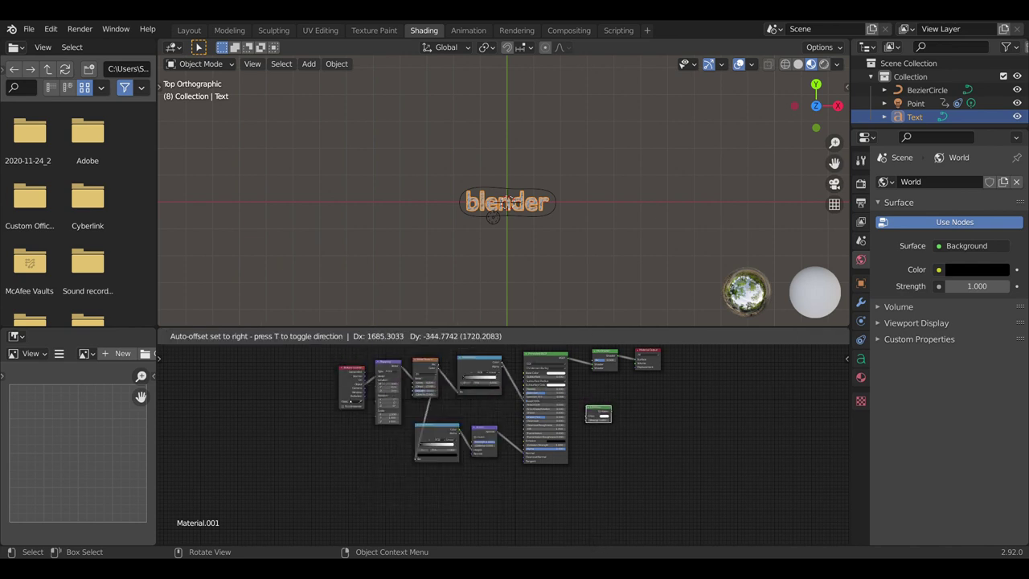
click(598, 418)
drag(613, 414, 611, 412)
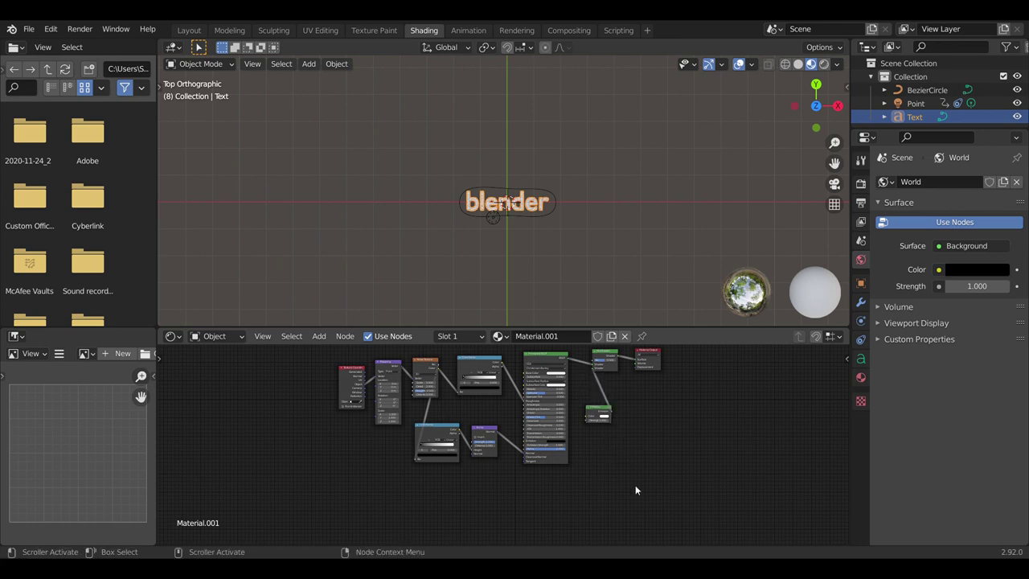
click(605, 417)
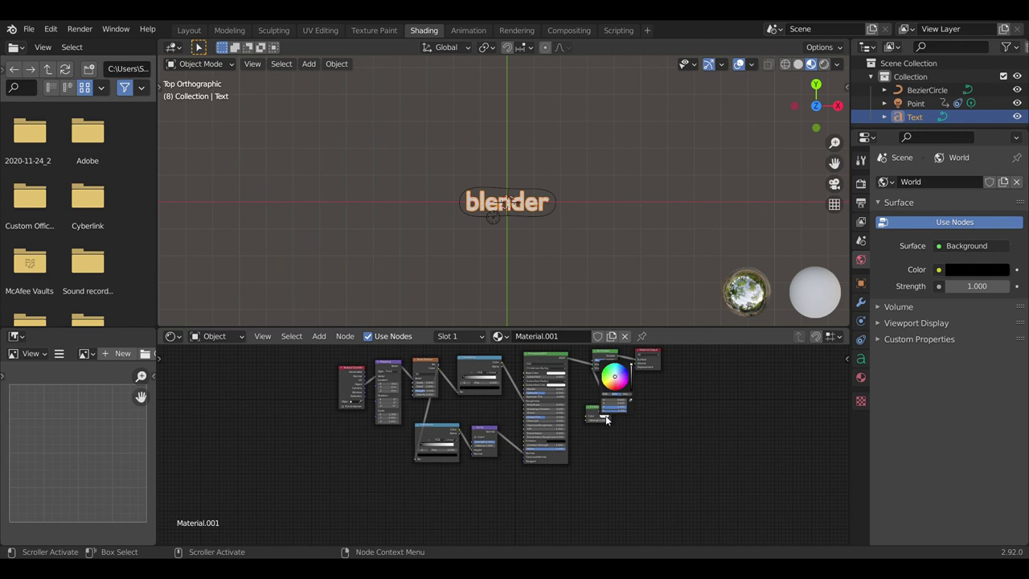
click(612, 371)
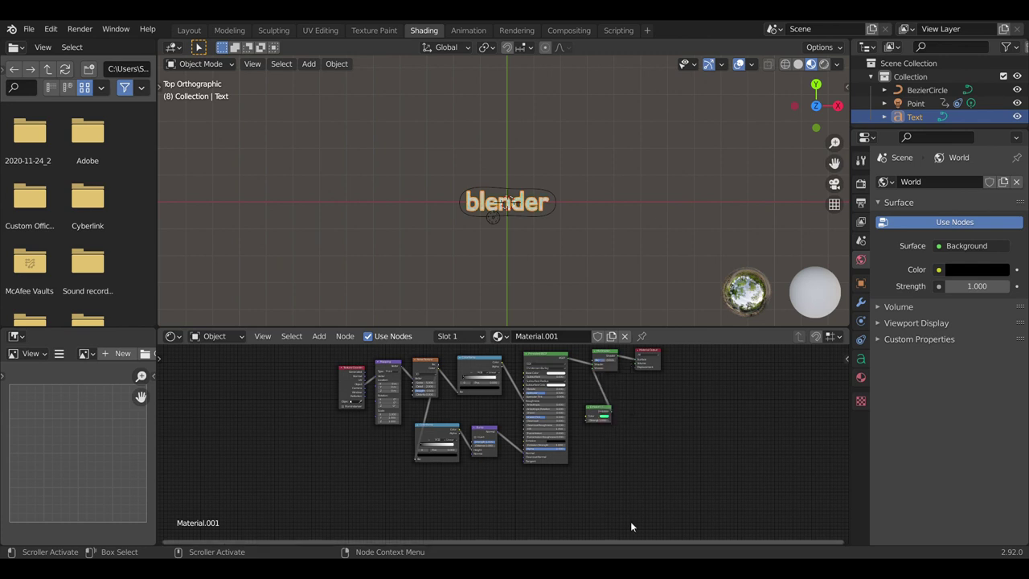
click(604, 416)
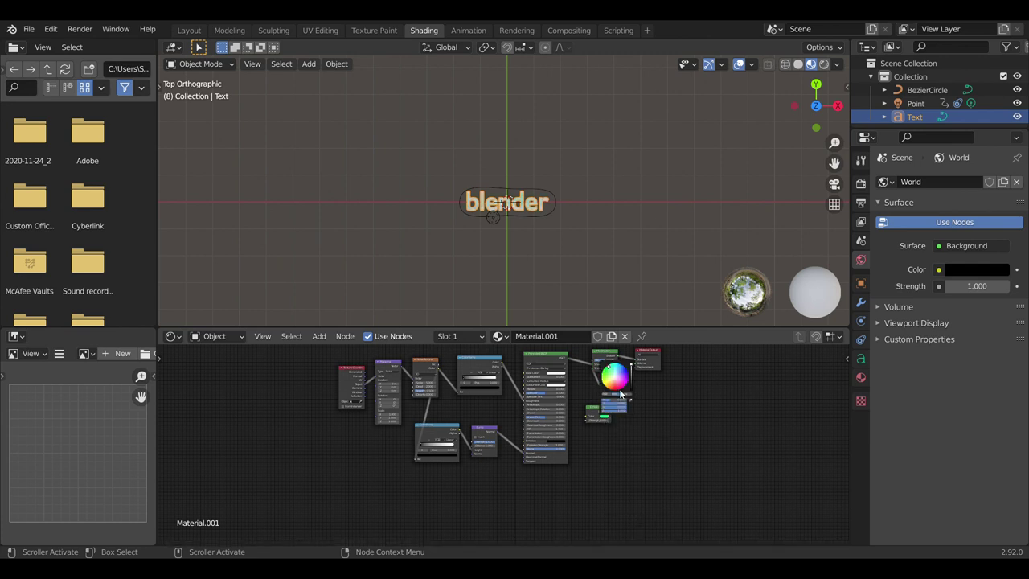
click(625, 374)
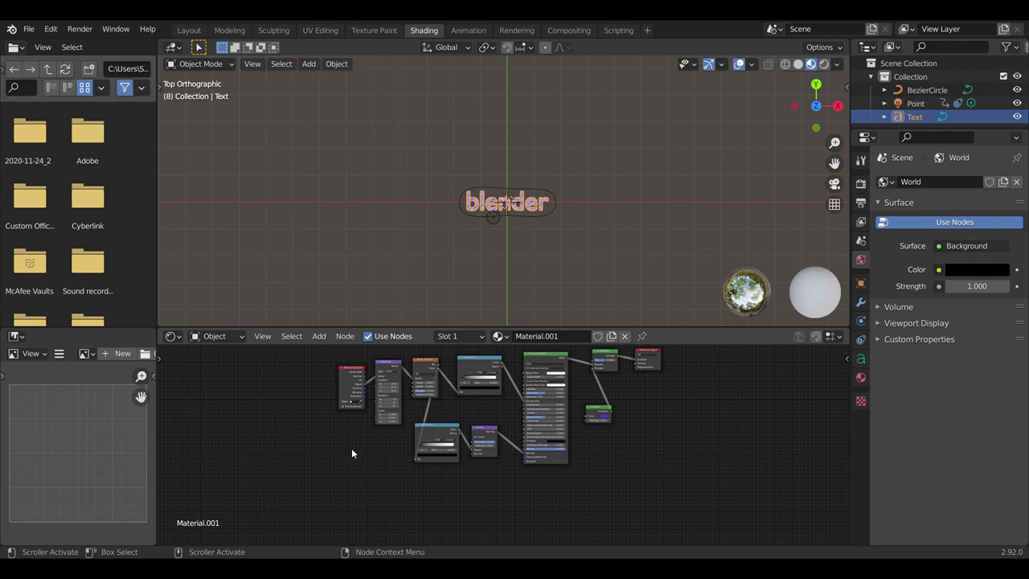
- Recolour two Principled BSDF colour swatches, one toward purple and one pink
click(555, 373)
drag(565, 334, 574, 331)
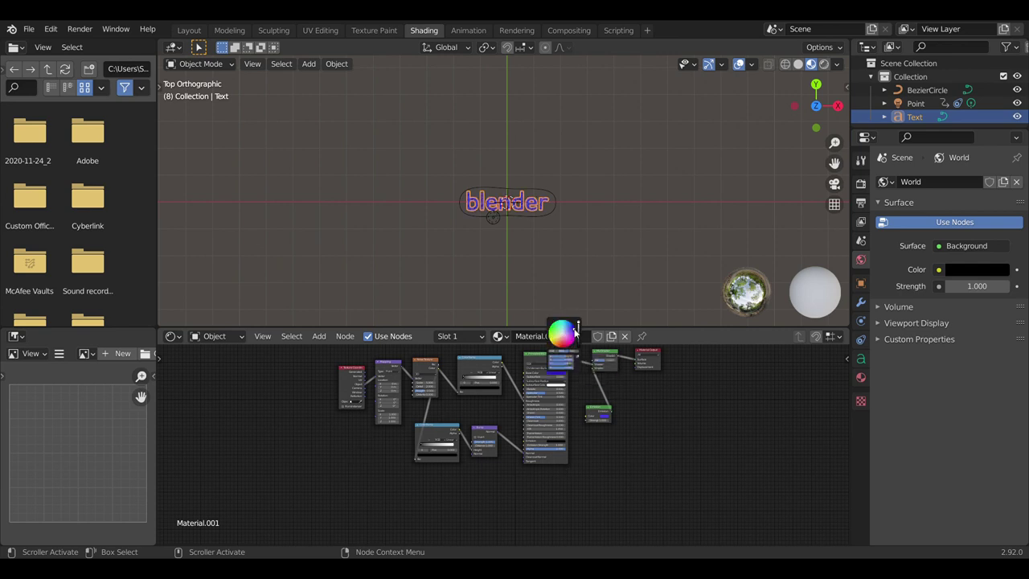
click(566, 327)
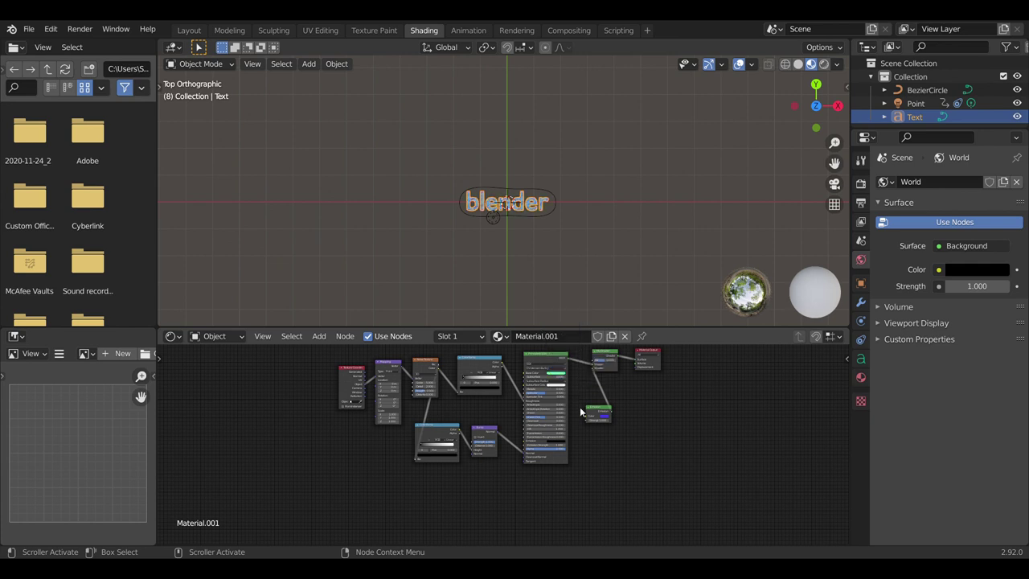
click(562, 387)
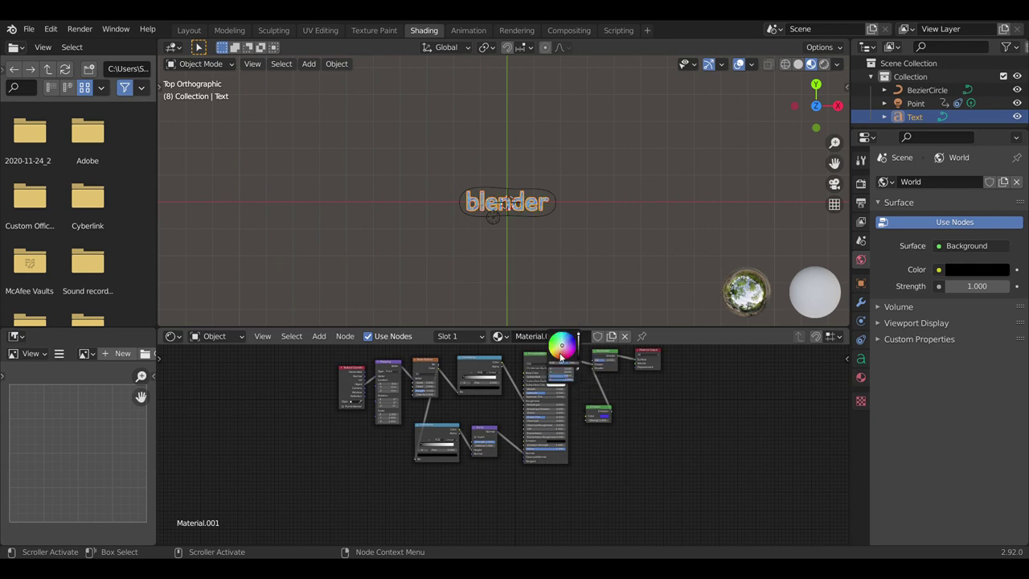
click(561, 358)
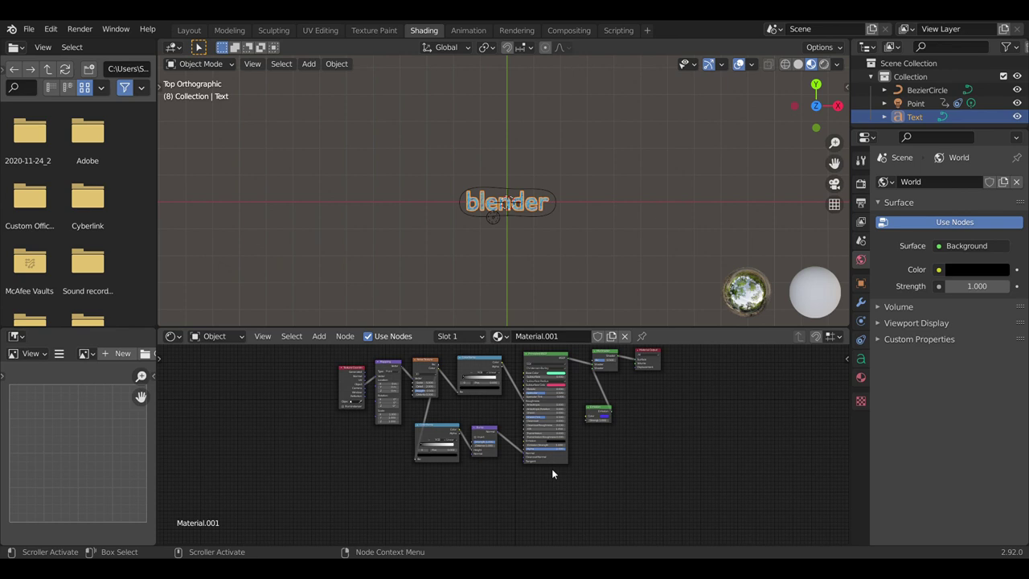
- Box-select the texture node chain and duplicate it above the originals
scroll(551, 474, down, 2)
drag(503, 370, 395, 414)
right_click(441, 400)
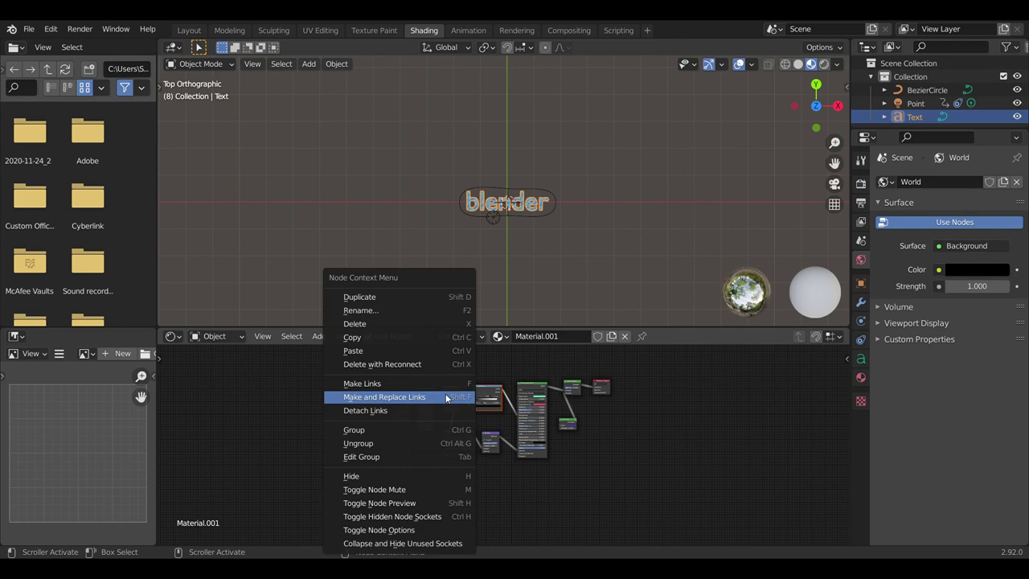
click(393, 298)
click(402, 237)
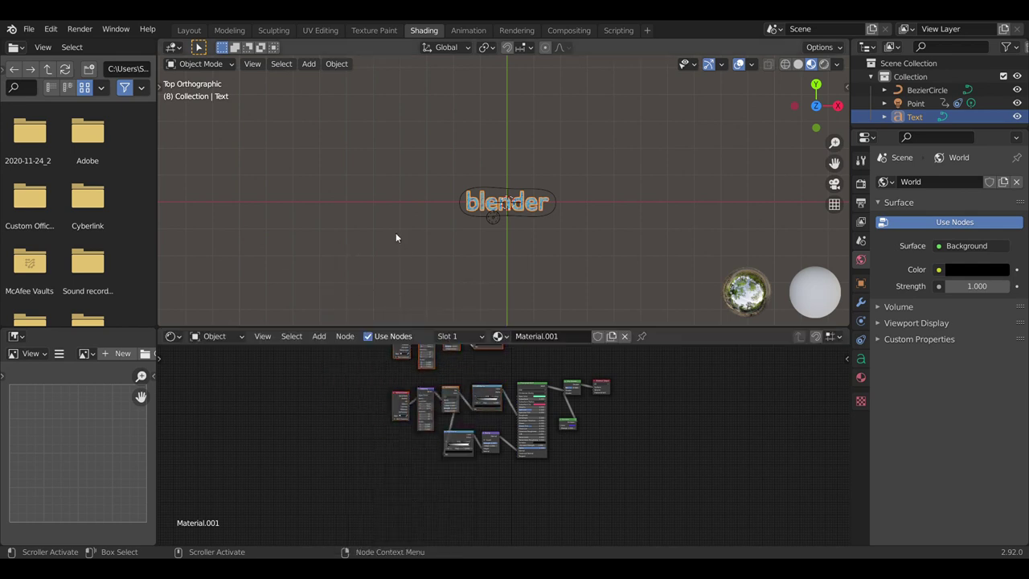
right_click(489, 386)
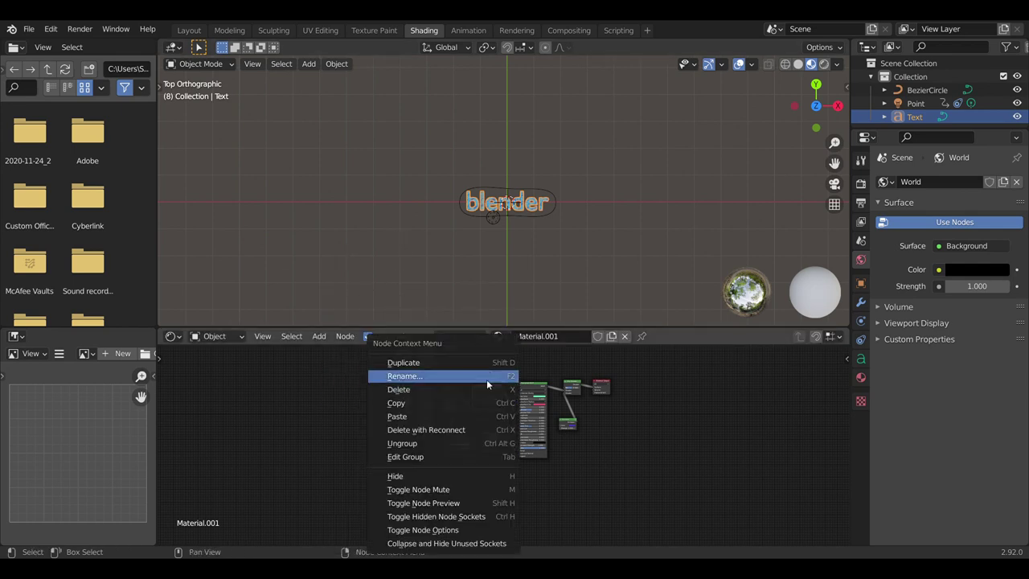
click(492, 364)
right_click(544, 512)
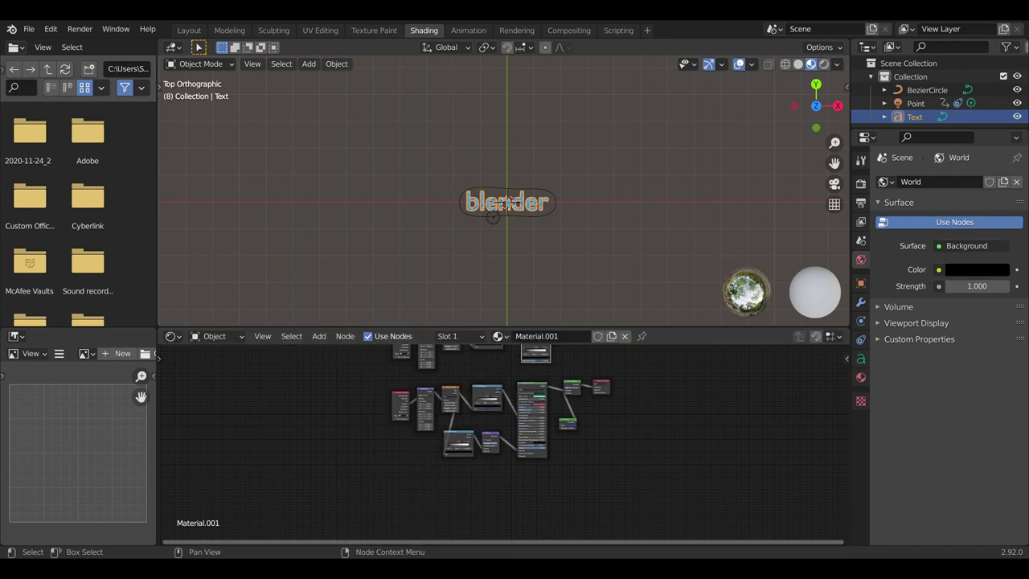
- Link the copied ColorRamp into a second ColorRamp, whose Color drives the Mix Shader Fac
scroll(501, 434, up, 2)
scroll(501, 434, down, 3)
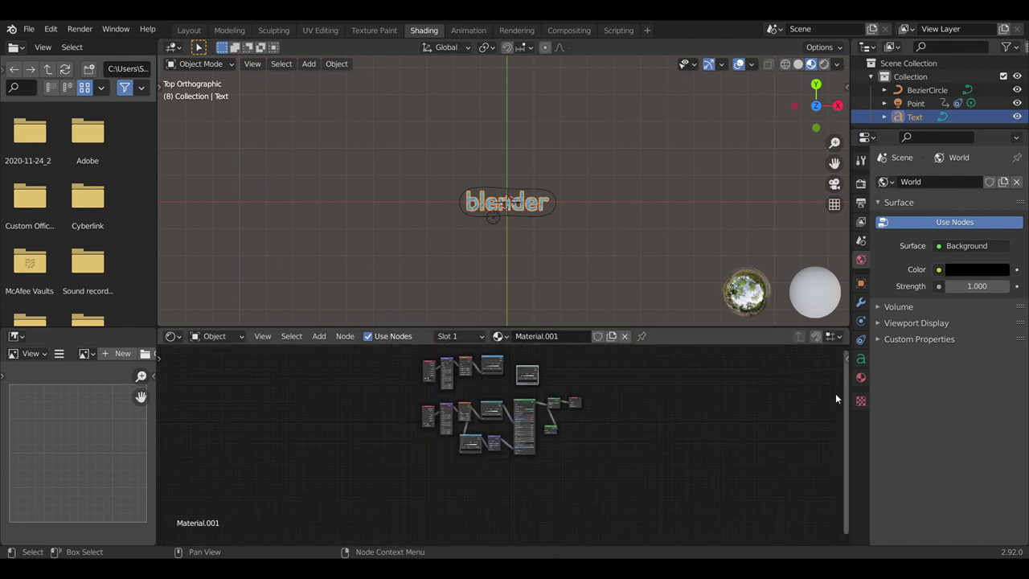
scroll(592, 427, up, 3)
scroll(592, 427, up, 2)
drag(845, 481, 831, 360)
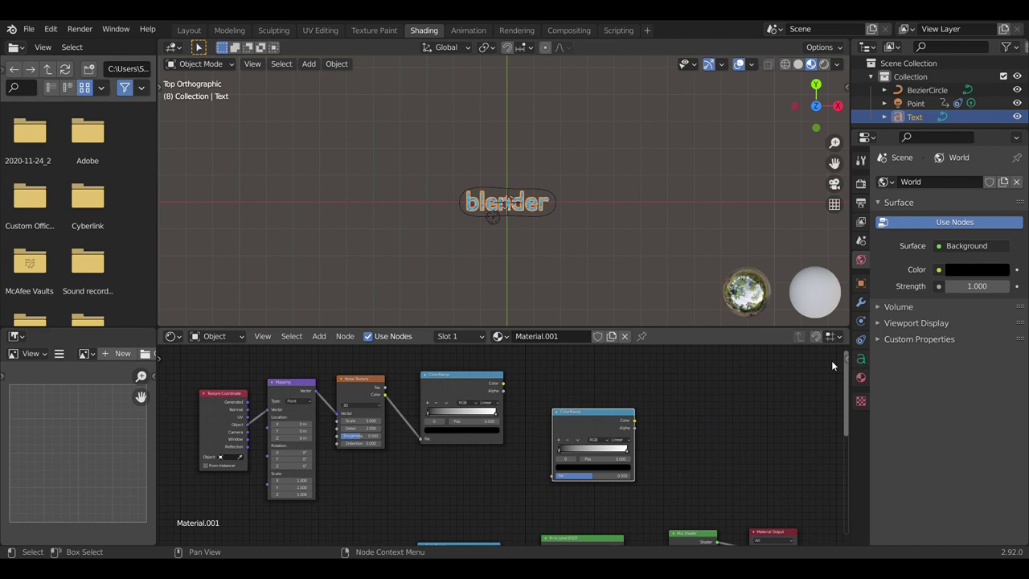
drag(505, 382, 553, 476)
scroll(727, 431, down, 1)
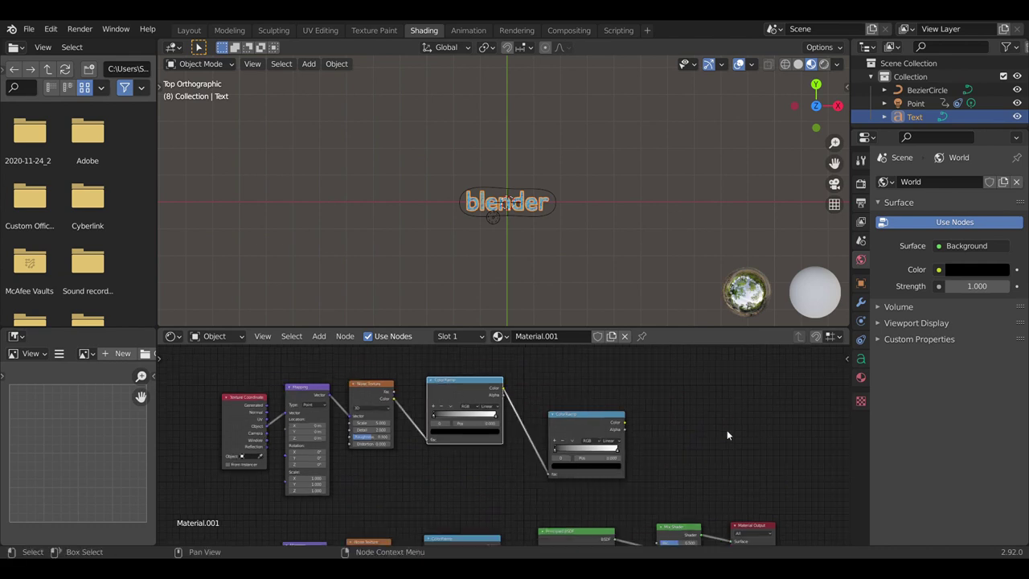
scroll(634, 476, down, 1)
drag(608, 430, 632, 532)
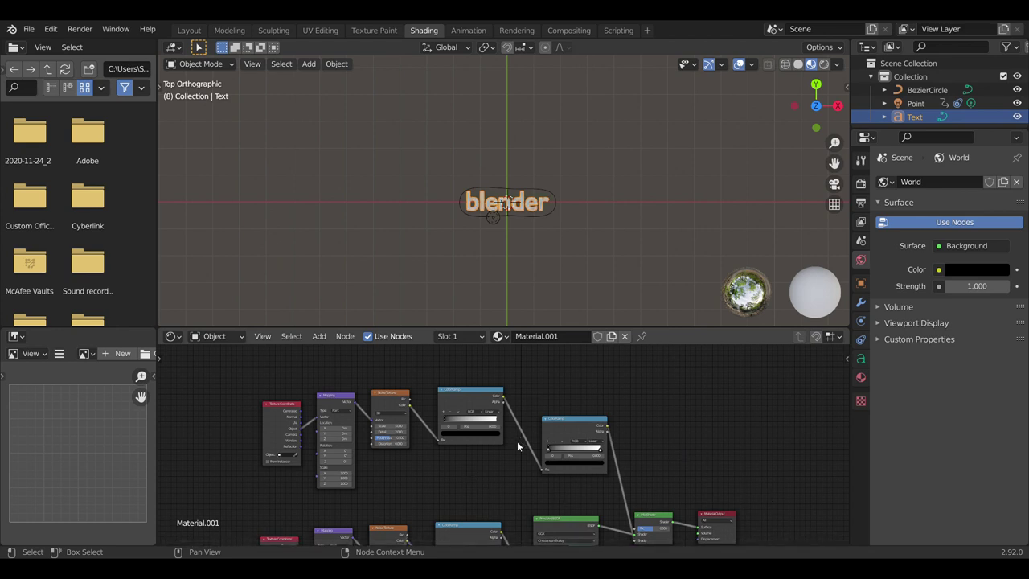
- Reconnect the Mix Shader's top input and wire the Emission node into the Mix Shader
scroll(511, 450, down, 1)
drag(846, 418, 855, 500)
shift+scroll(854, 500, down, 2)
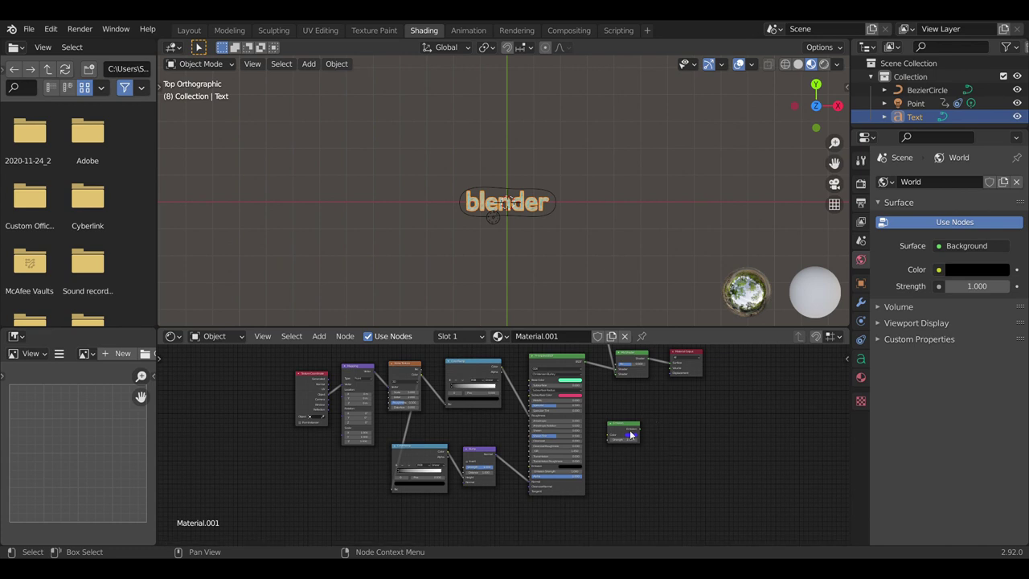
scroll(630, 433, up, 2)
scroll(696, 438, down, 1)
scroll(692, 438, down, 2)
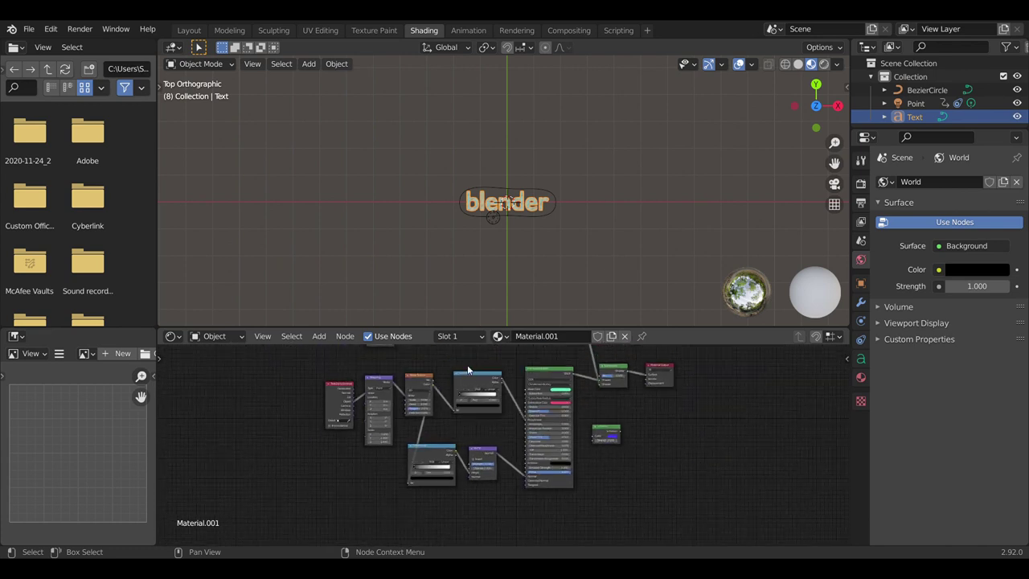
drag(597, 383, 599, 375)
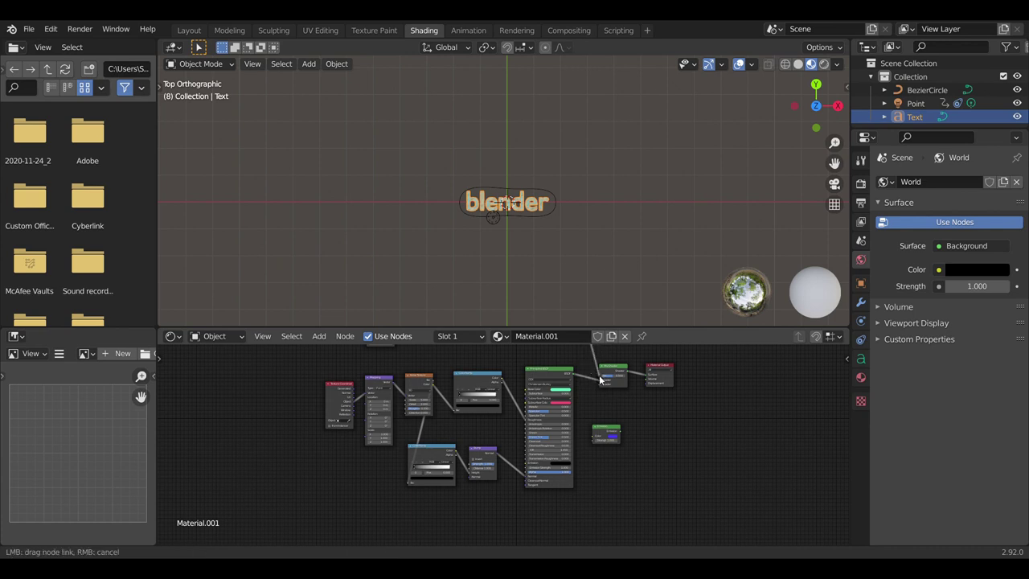
drag(619, 430, 600, 376)
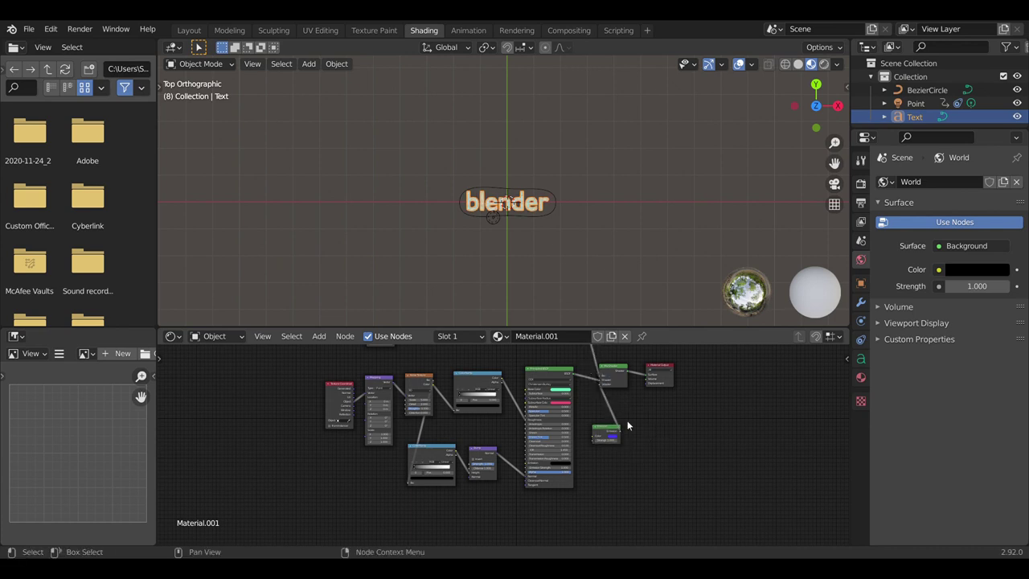
- Set the material's base colour to yellow and the emission colour to blue
click(614, 438)
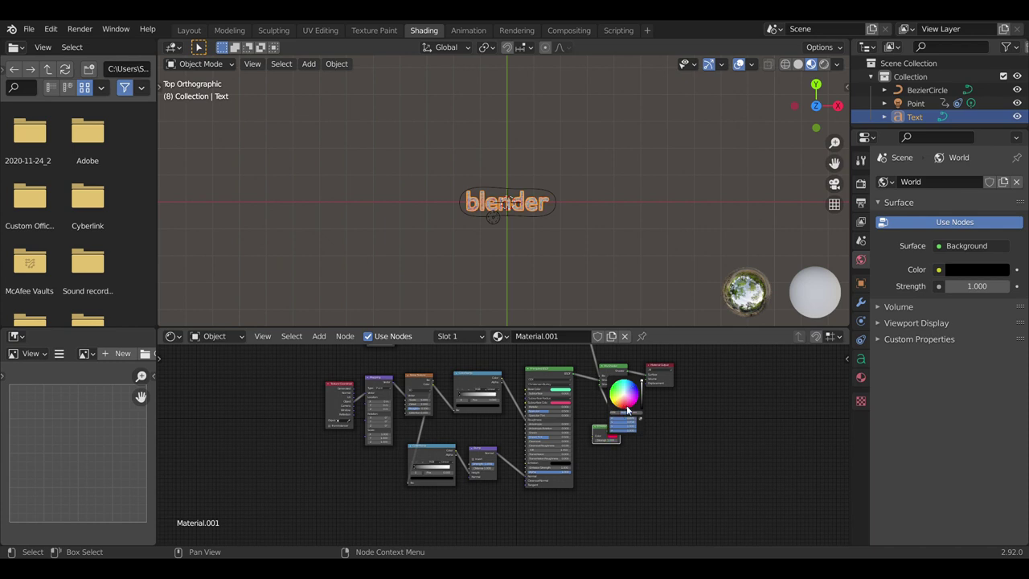
scroll(441, 208, up, 8)
click(560, 389)
click(567, 352)
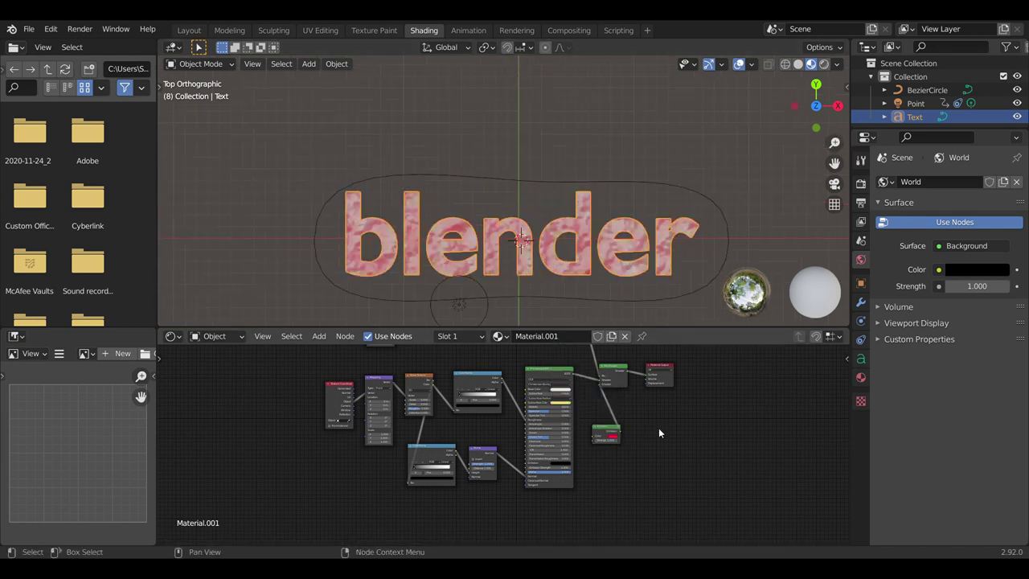
click(612, 436)
click(630, 402)
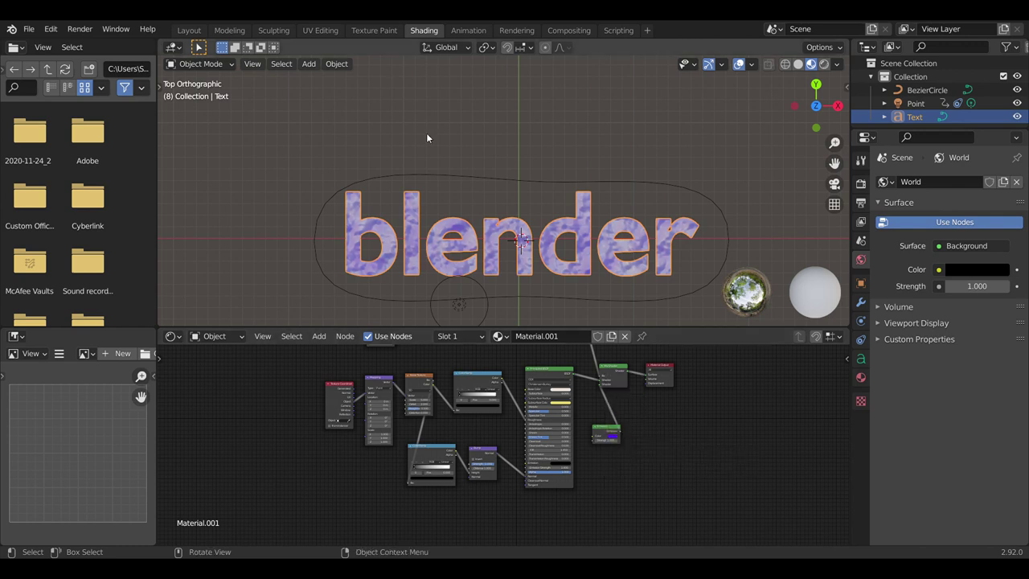
- Switch the ColorRamp to Linear interpolation and place its left stop at 0.250
scroll(571, 480, up, 2)
scroll(570, 481, up, 2)
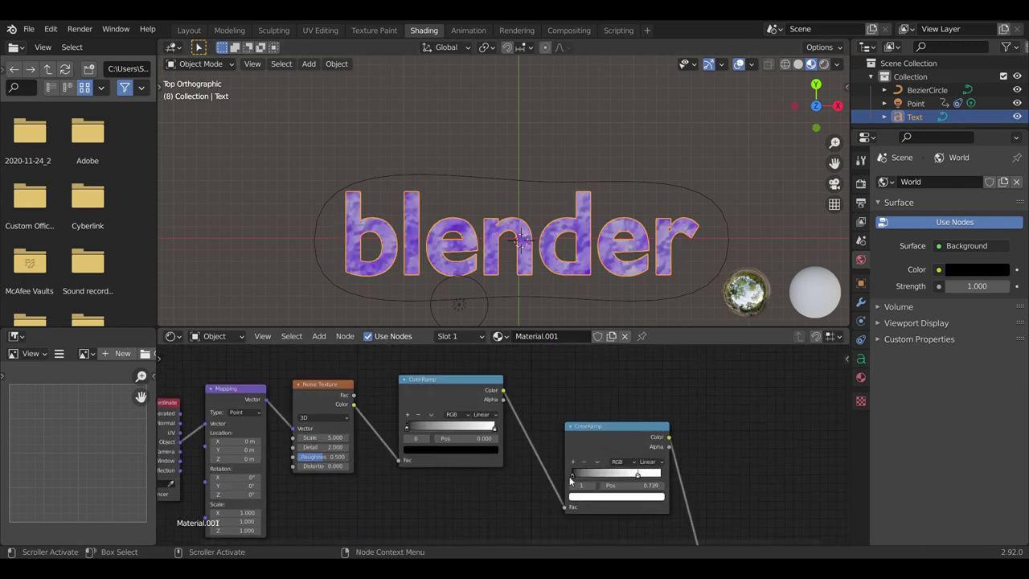
drag(570, 481, 598, 481)
click(487, 415)
click(490, 434)
key(Home)
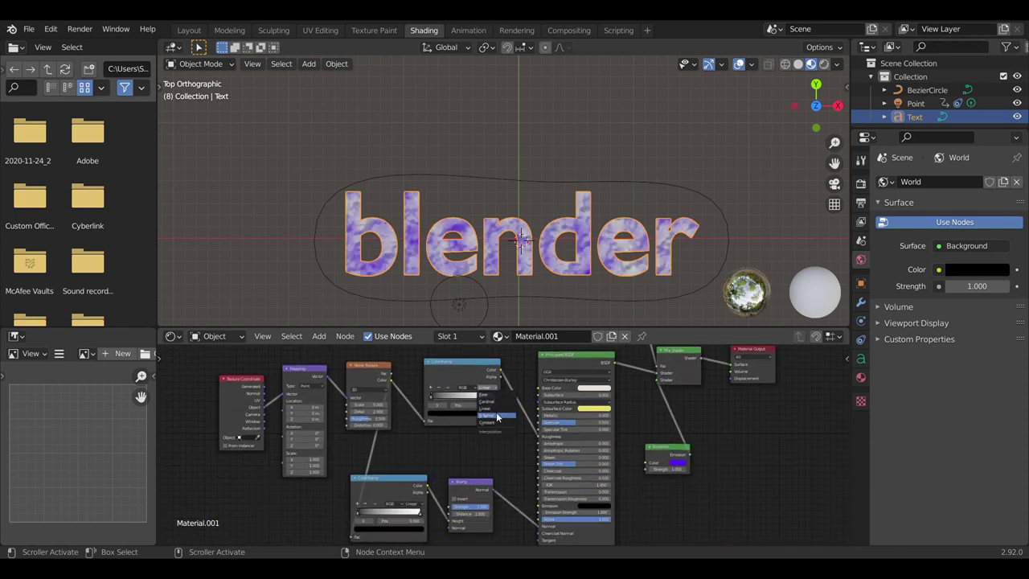
drag(440, 399, 455, 404)
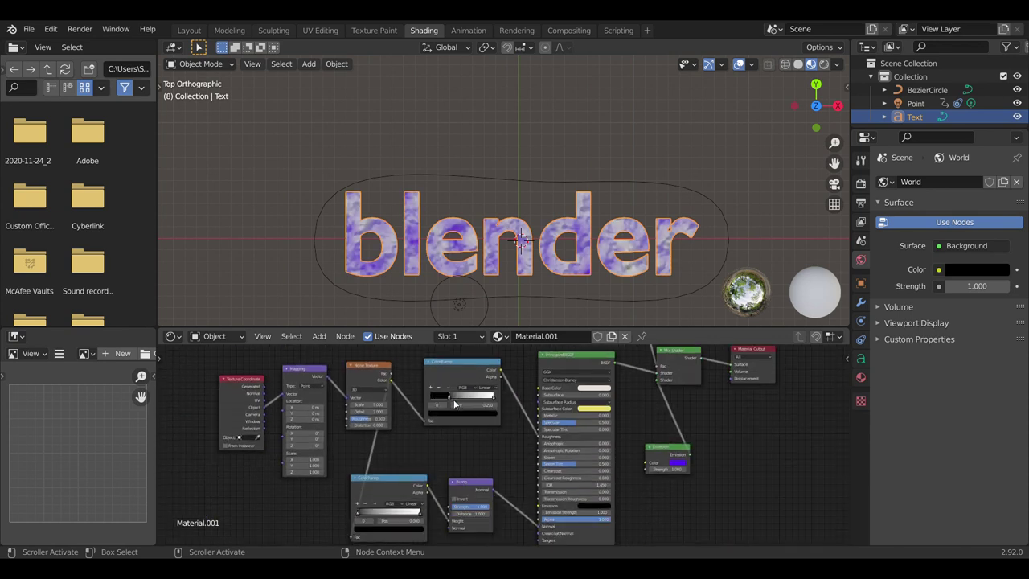
scroll(655, 466, down, 1)
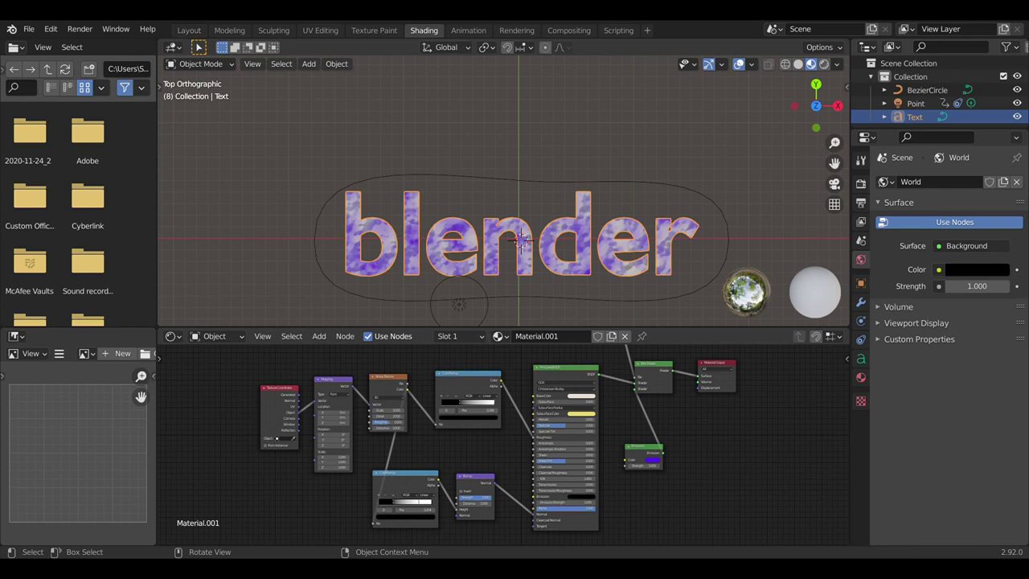
- In Layout with Rendered shading, zoom in, play the animation and stop at frame 66
click(189, 30)
click(824, 63)
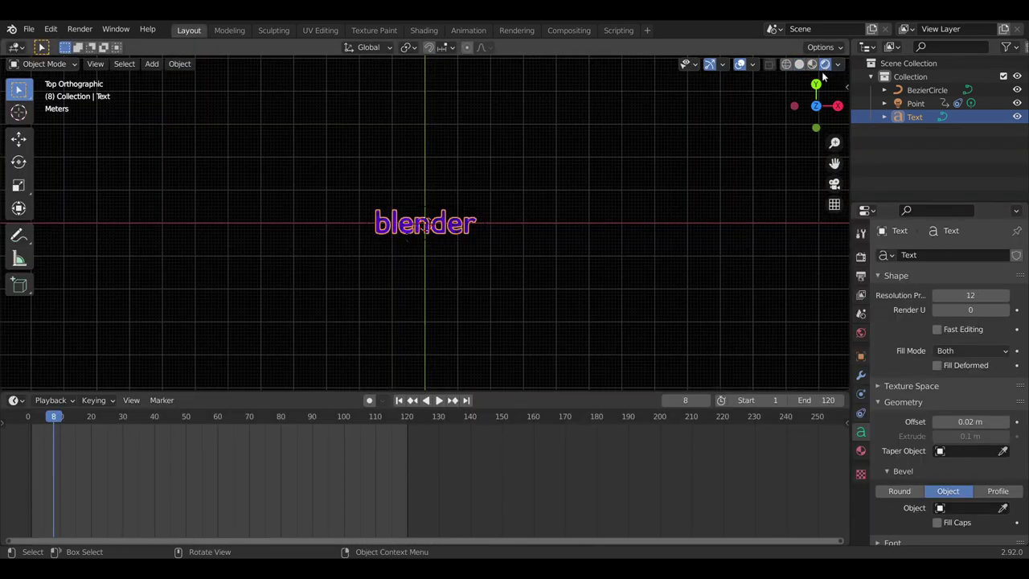
scroll(462, 260, up, 4)
scroll(462, 262, up, 5)
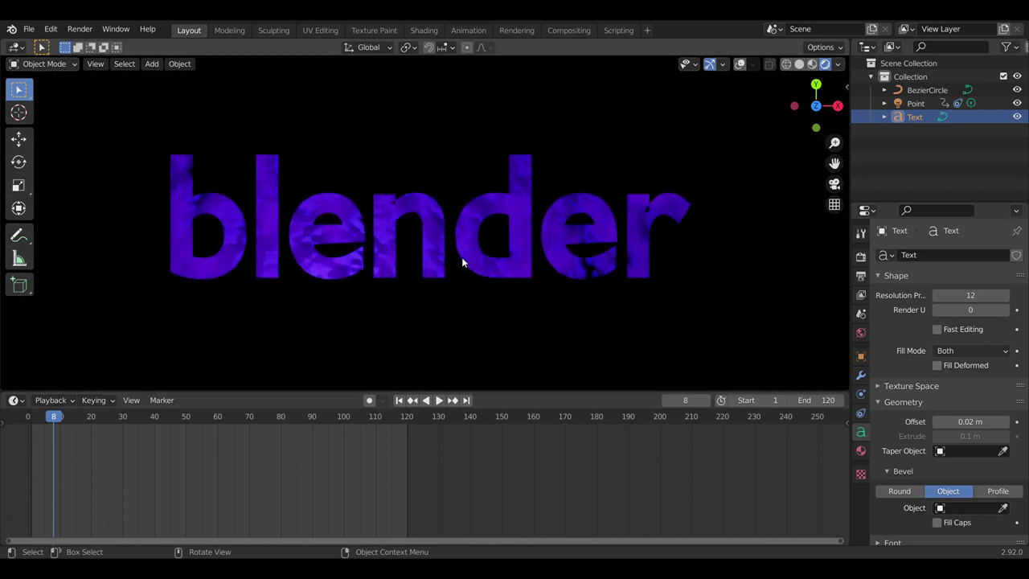
click(438, 400)
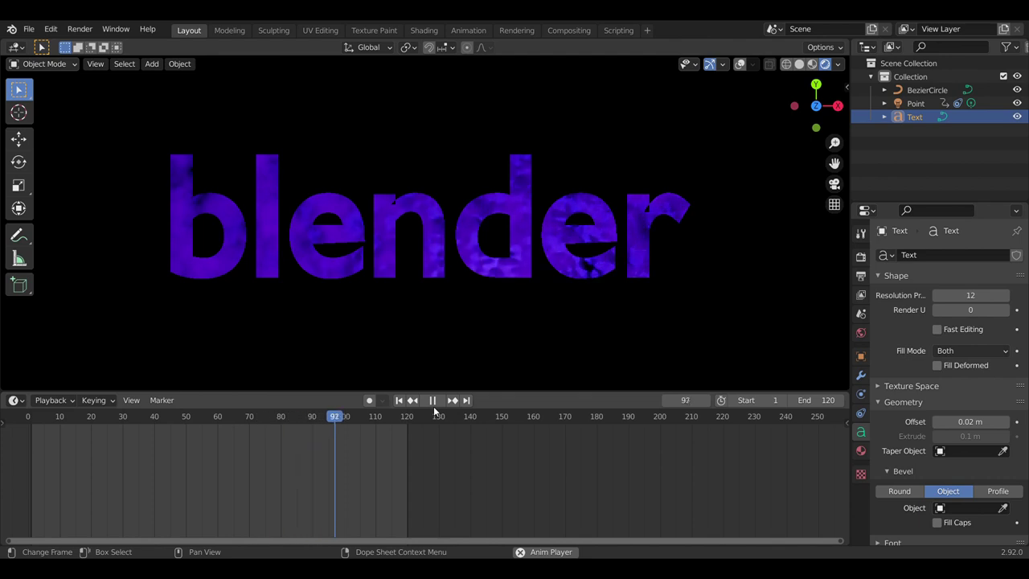
click(432, 400)
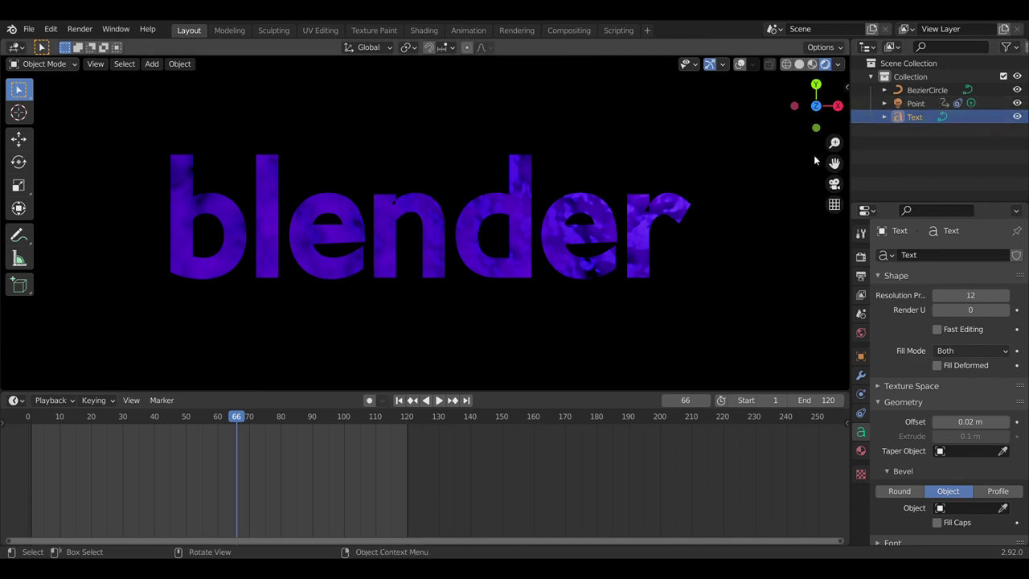
- Return the viewport to solid shading with overlays on and select the Point light
click(801, 64)
click(740, 65)
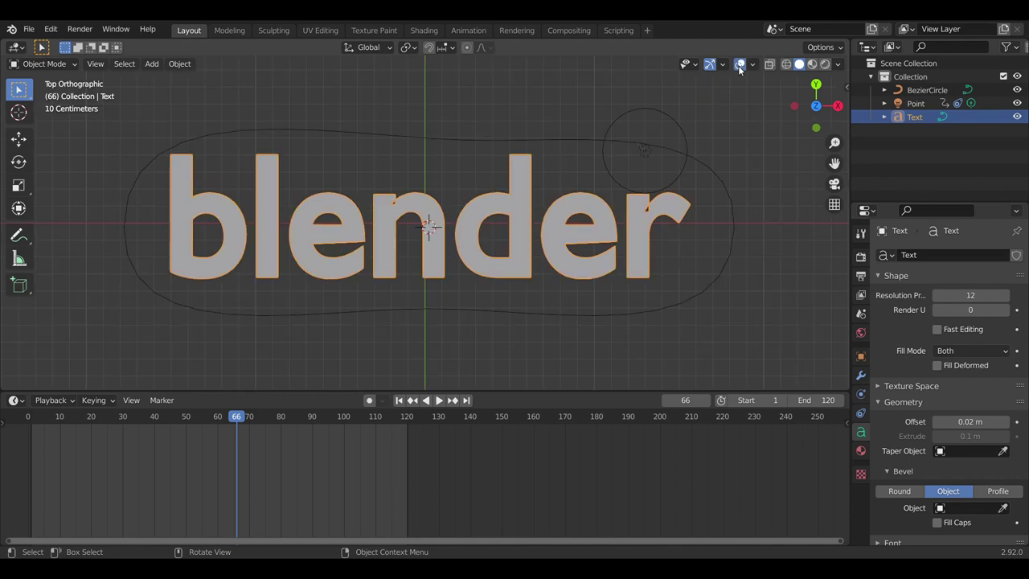
click(646, 145)
click(645, 147)
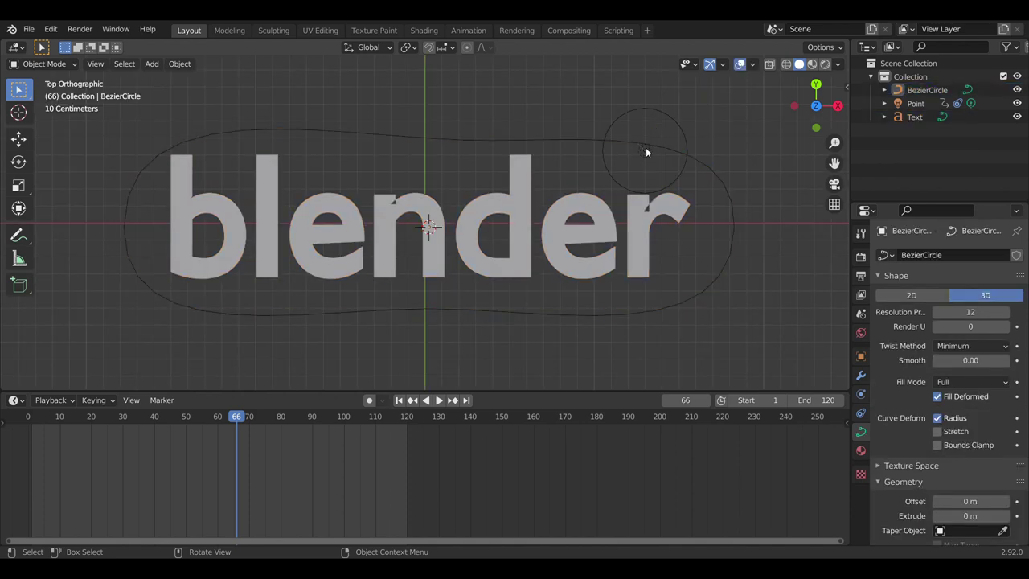
- Change the point light colour to red and show the Render properties
click(979, 329)
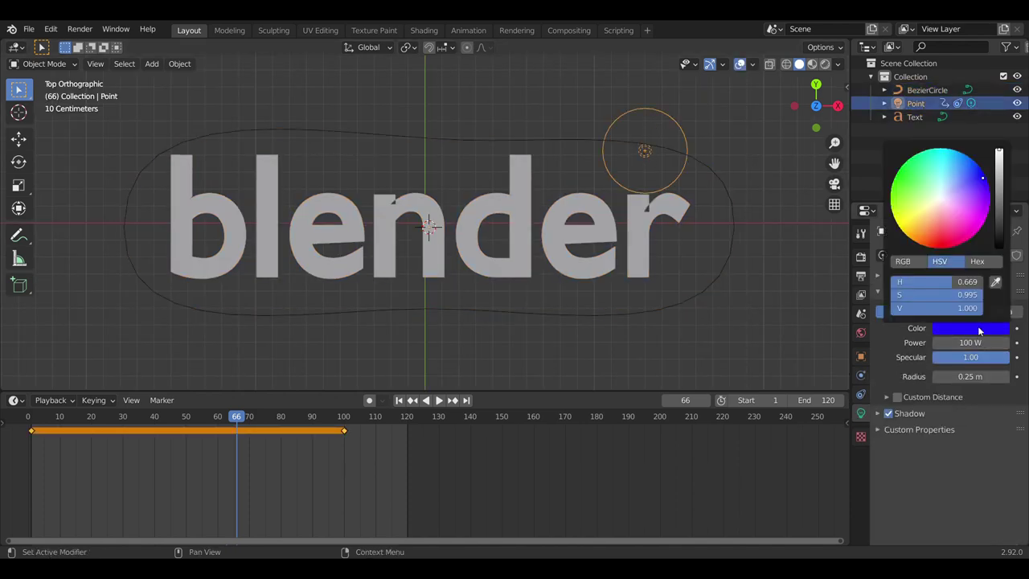
click(939, 240)
click(765, 260)
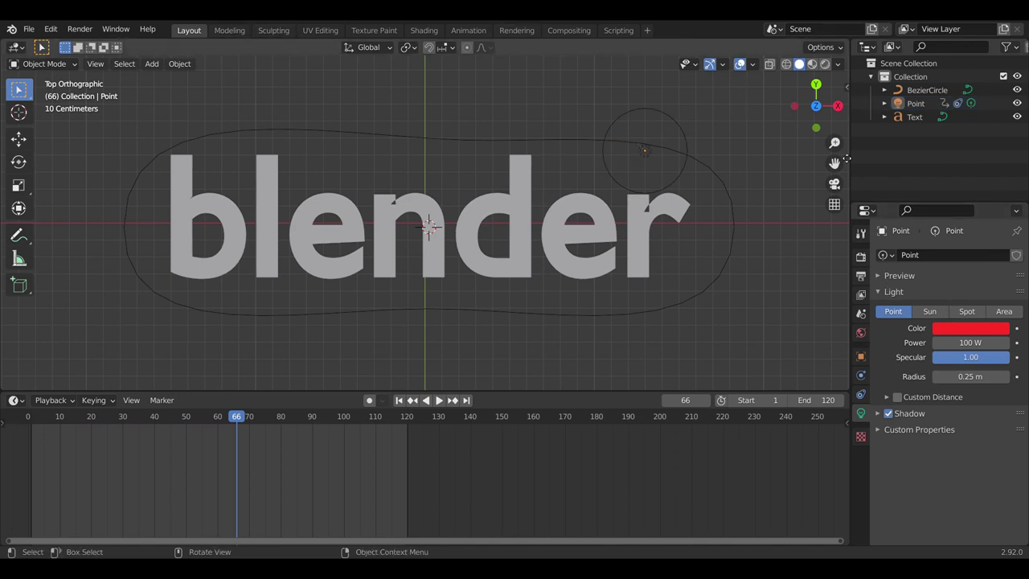
click(860, 255)
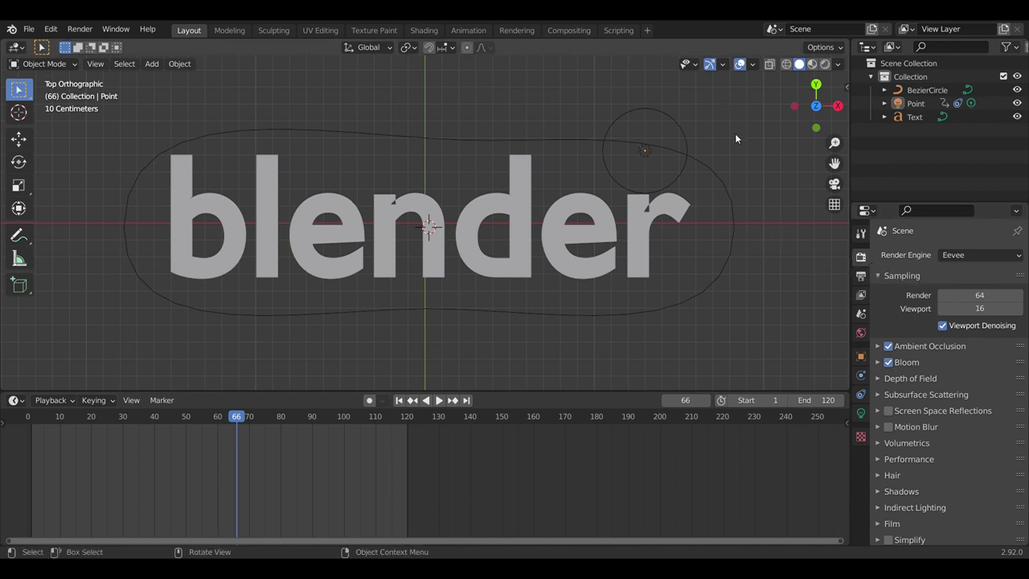
- Play the animation in rendered shading with viewport overlays hidden
click(825, 64)
click(439, 400)
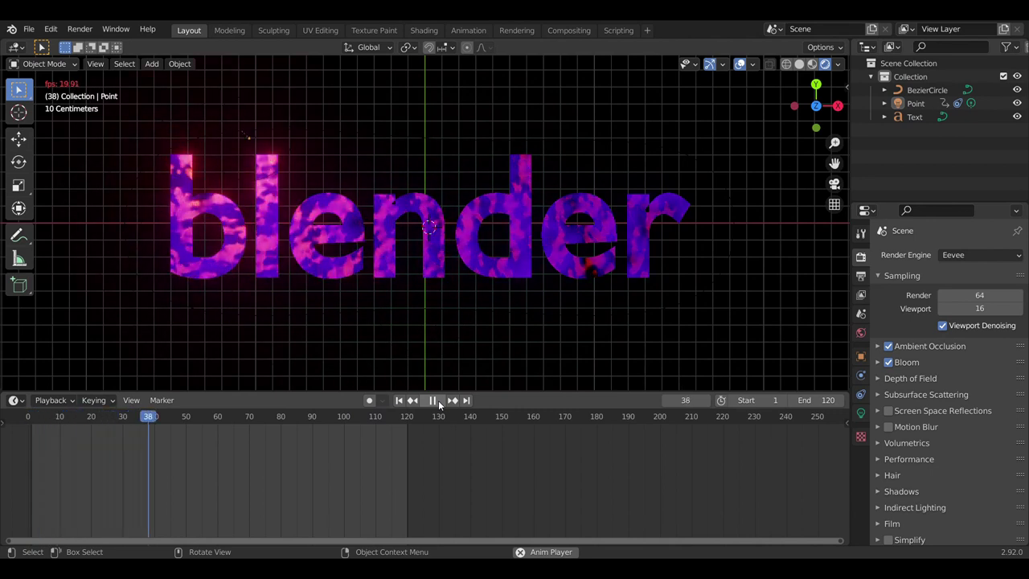
click(740, 64)
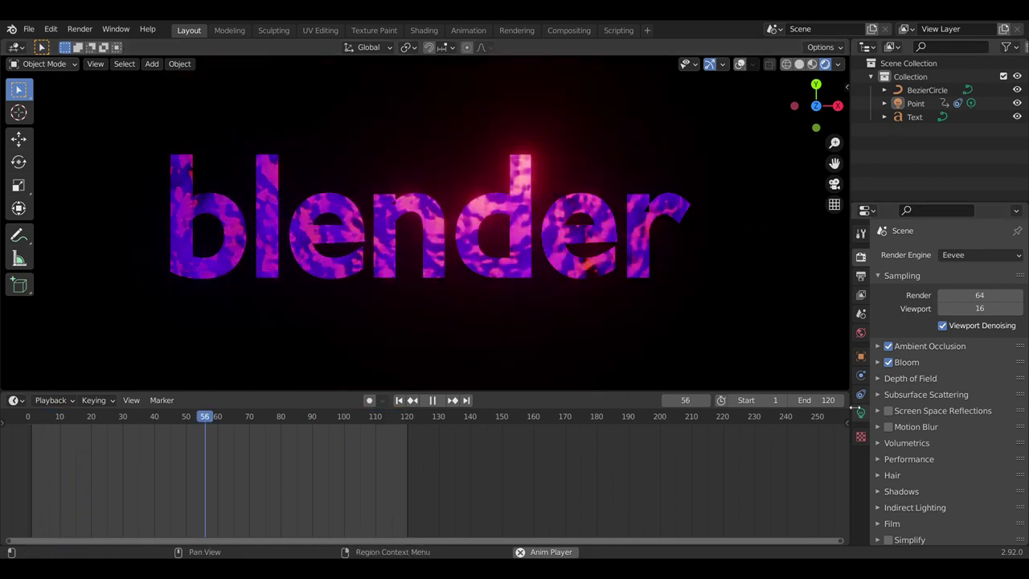
- Expand the Text object and browse texture, light, constraint, physics and object tabs, ending at World
click(884, 116)
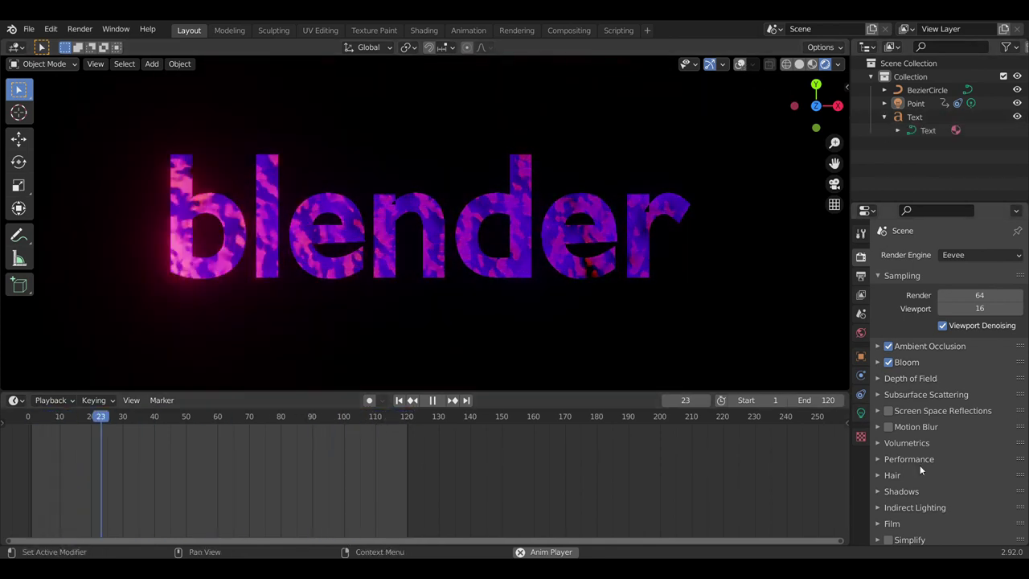
scroll(931, 438, down, 1)
scroll(931, 454, down, 1)
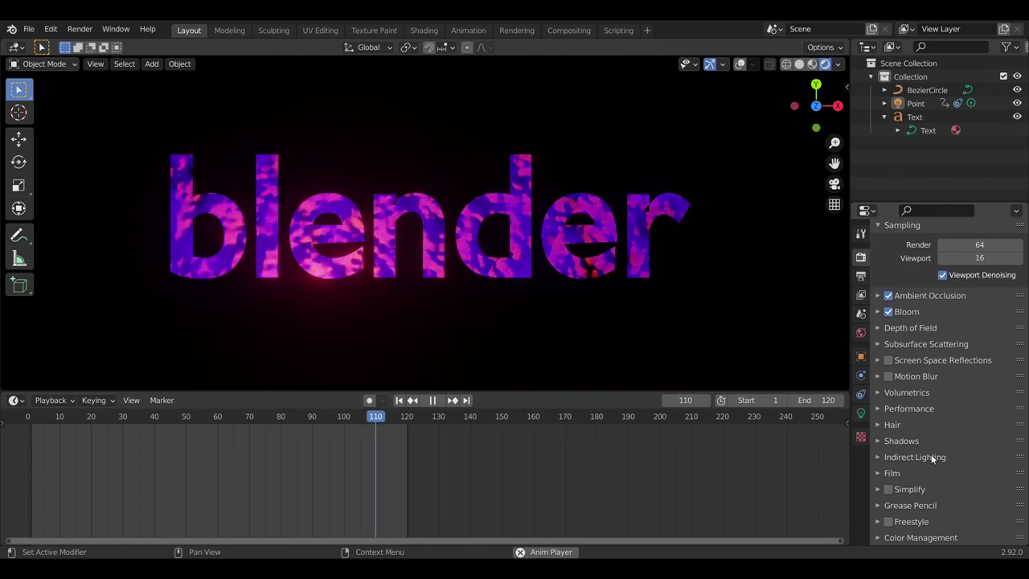
scroll(927, 438, up, 2)
click(860, 437)
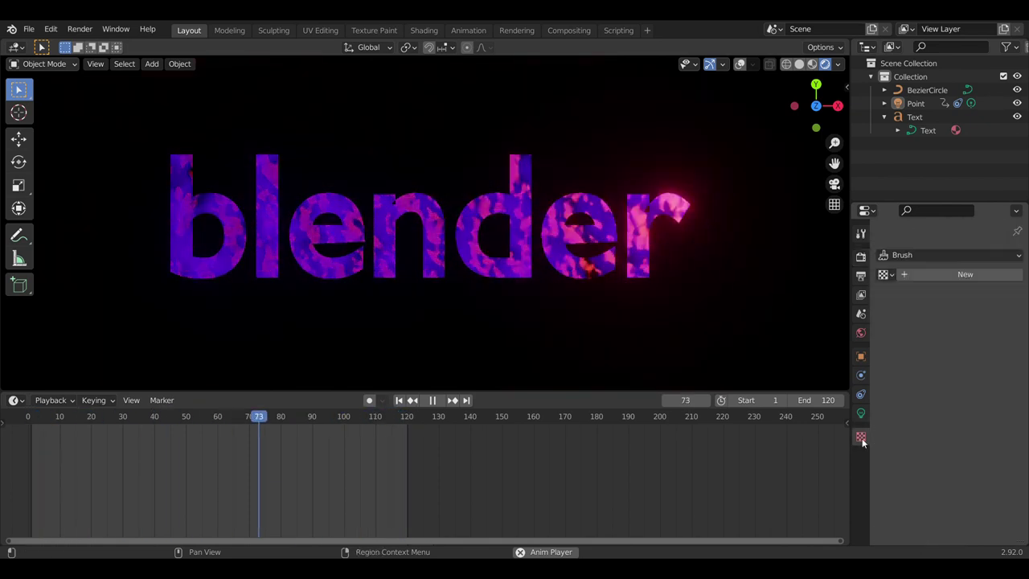
click(860, 413)
click(861, 394)
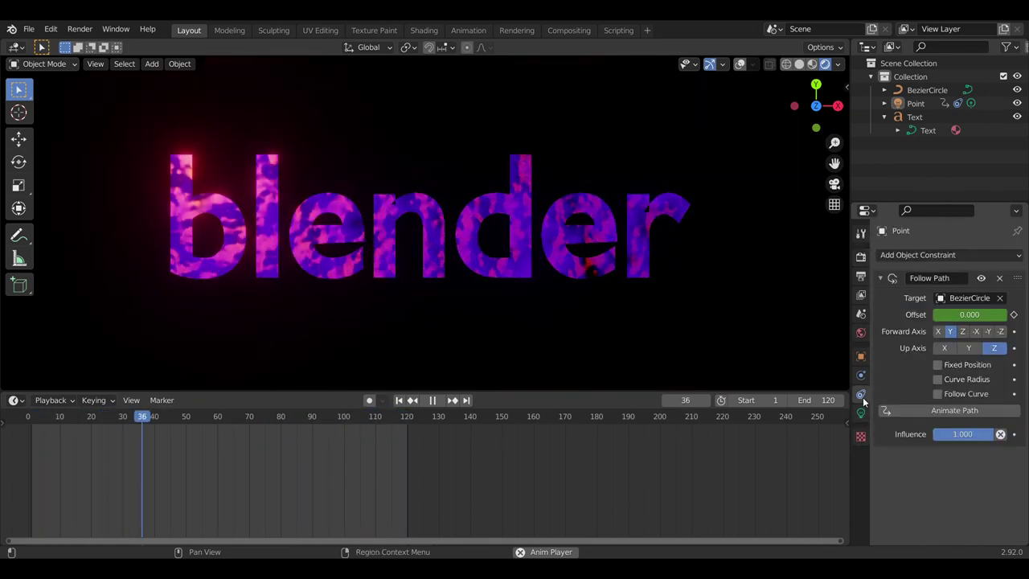
click(860, 375)
click(861, 358)
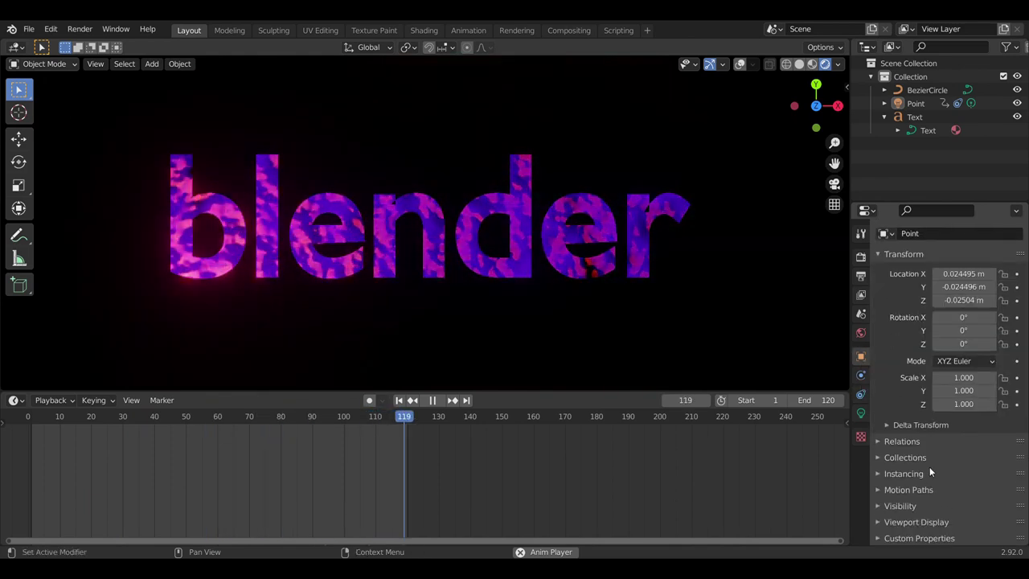
click(860, 333)
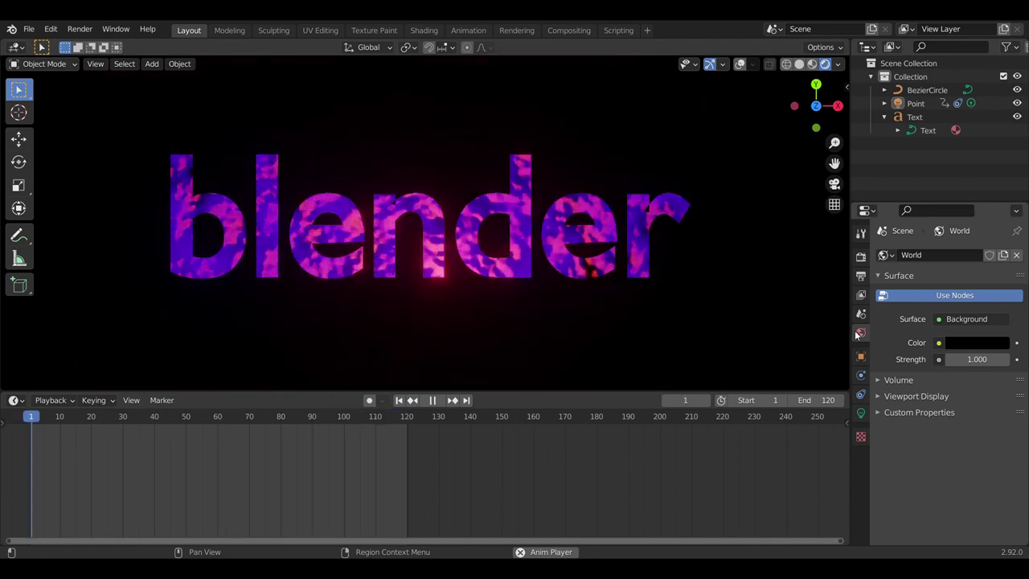
- Try yellow, green, violet, lavender and pink for the point light, settle on orange, then go to Shading
click(860, 413)
click(992, 329)
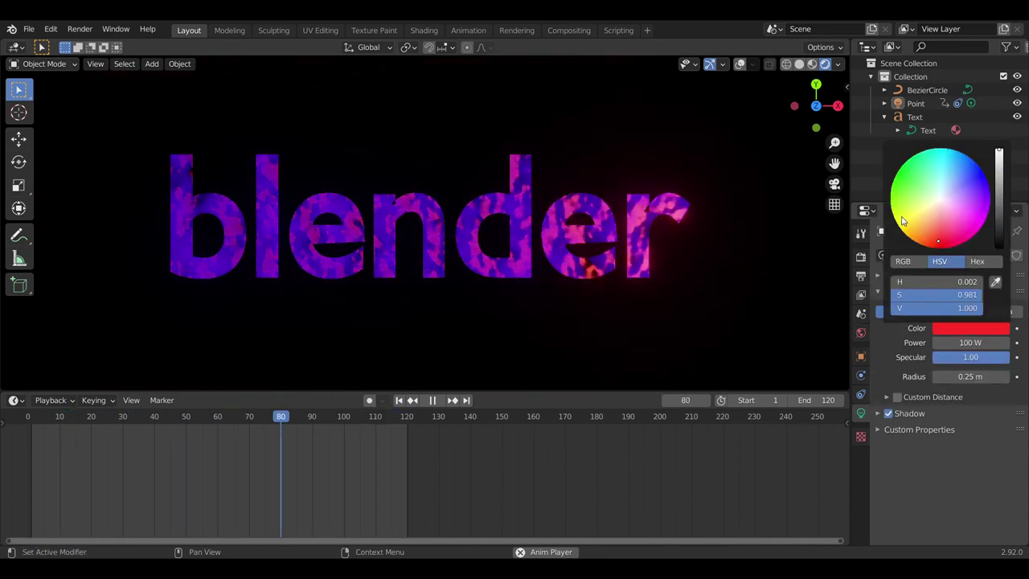
click(904, 226)
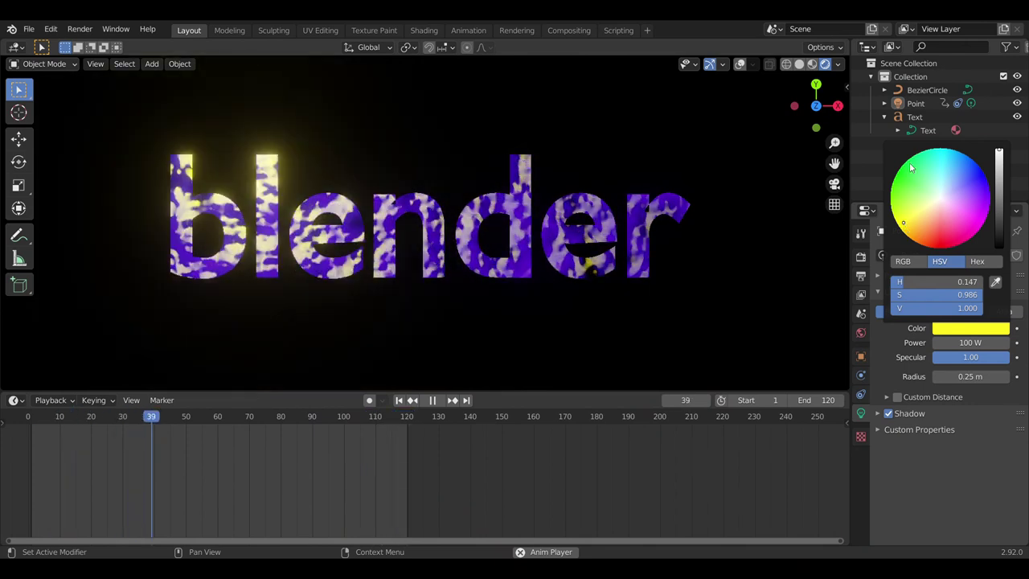
click(909, 164)
click(960, 181)
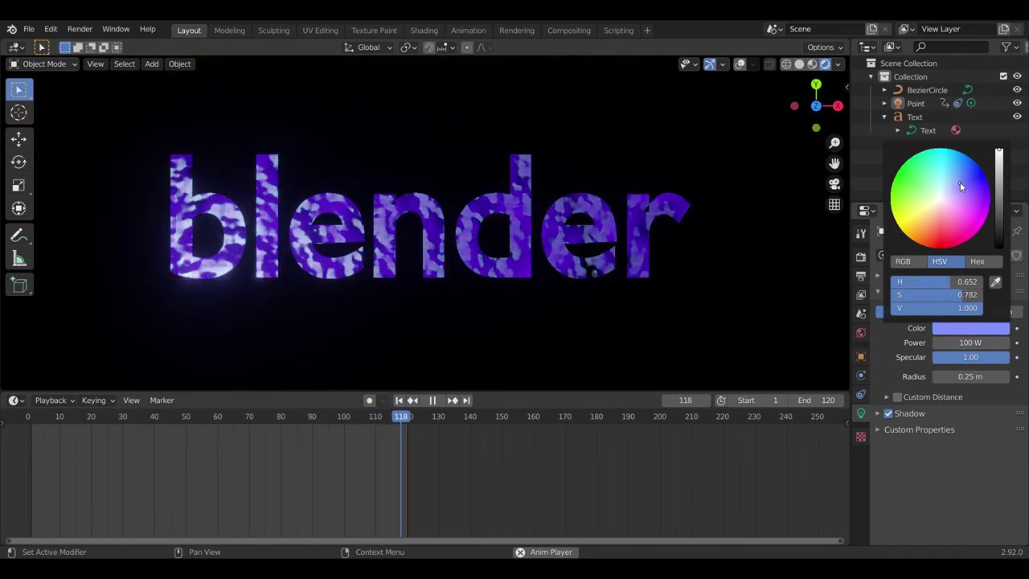
click(944, 200)
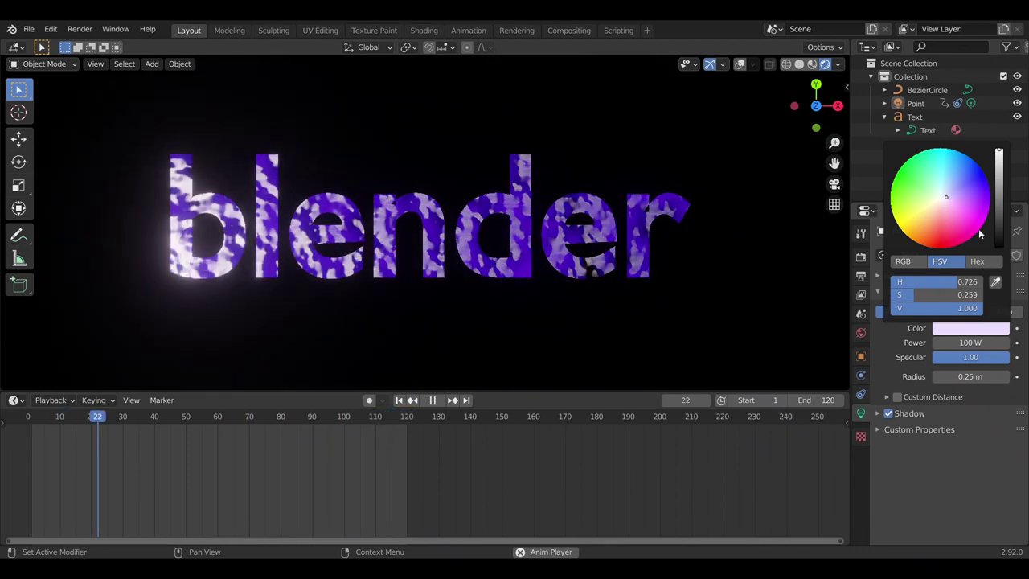
click(952, 241)
click(921, 241)
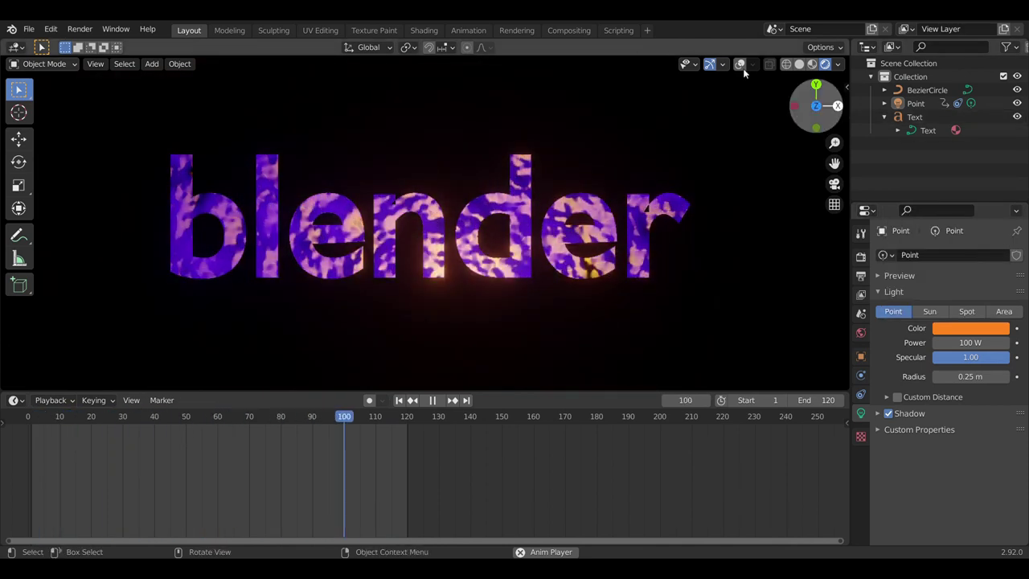
click(427, 31)
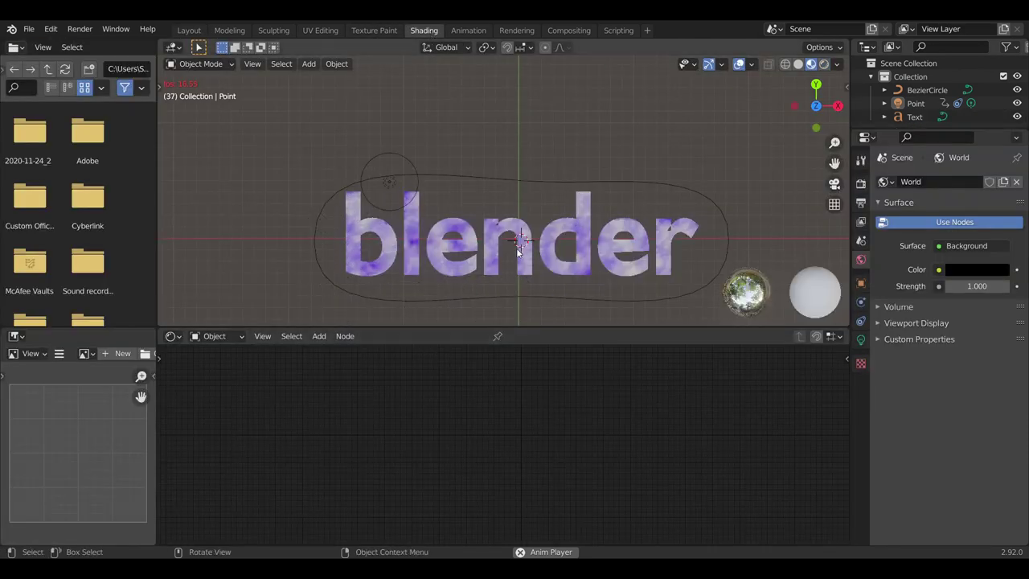
- Set the text material's Principled BSDF Metallic to 1 and preview the rendered animation
click(548, 255)
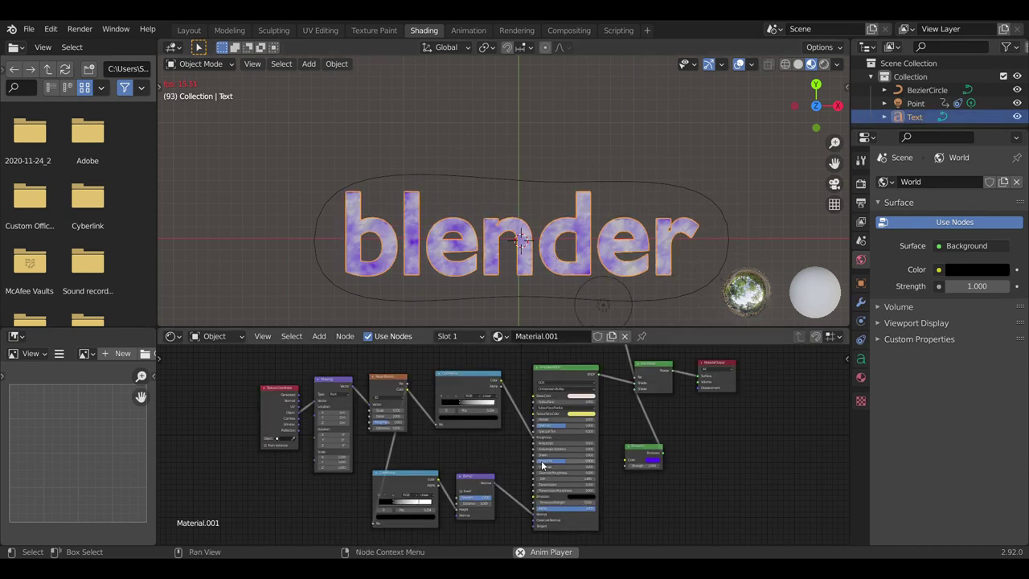
scroll(541, 460, up, 2)
scroll(541, 460, up, 1)
click(604, 402)
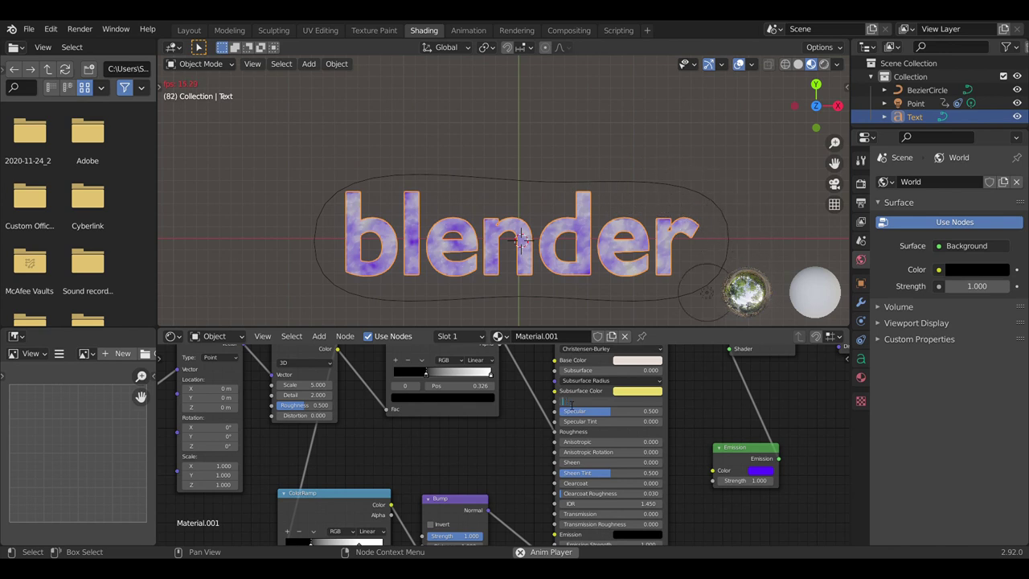
text(1)
key(Return)
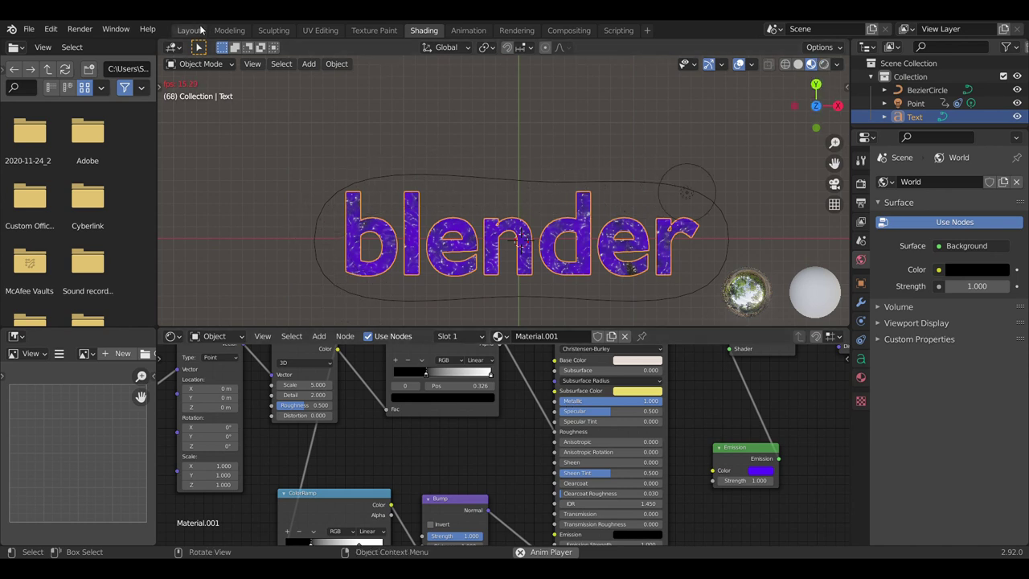
click(197, 30)
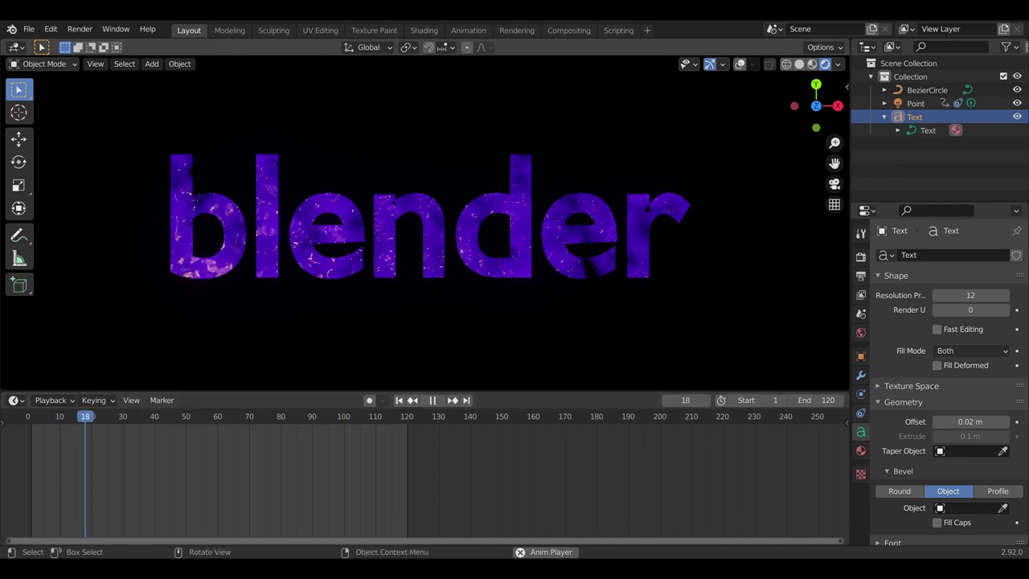
- Raise the Principled BSDF Specular to 0.544 and preview the rendered result in Layout
click(423, 30)
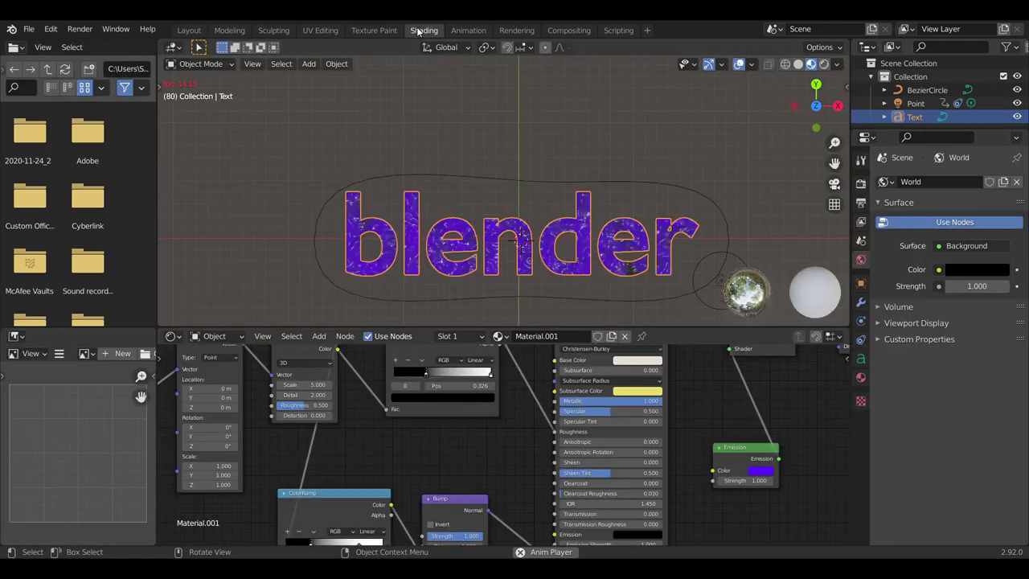
drag(607, 415, 612, 416)
click(621, 416)
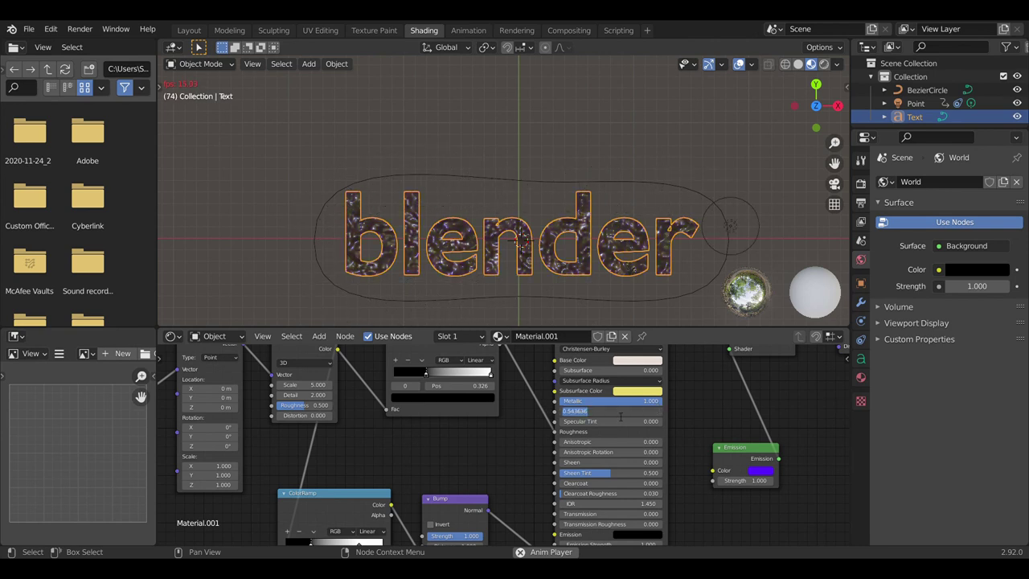
key(Return)
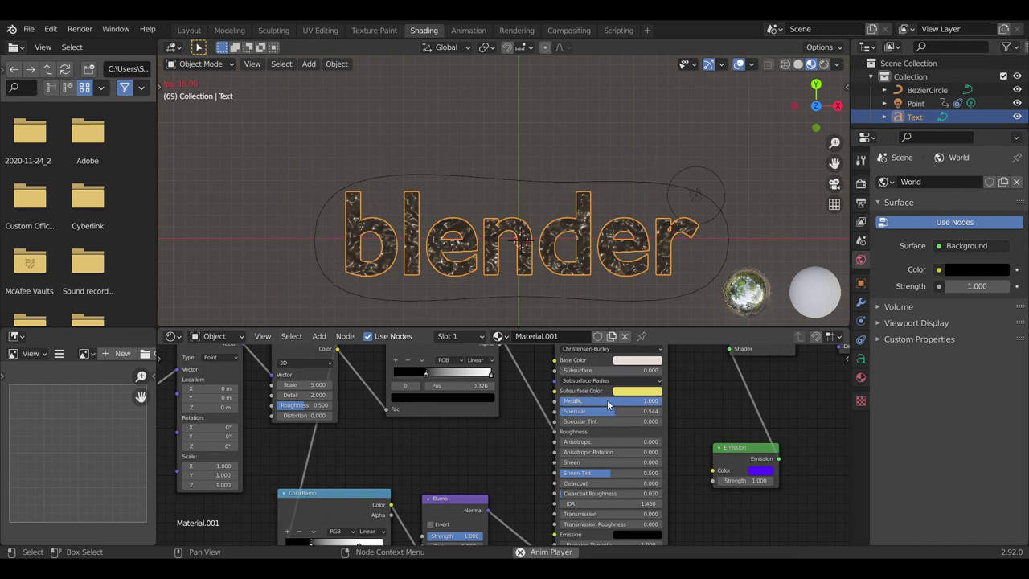
ctrl+scroll(607, 404, down, 5)
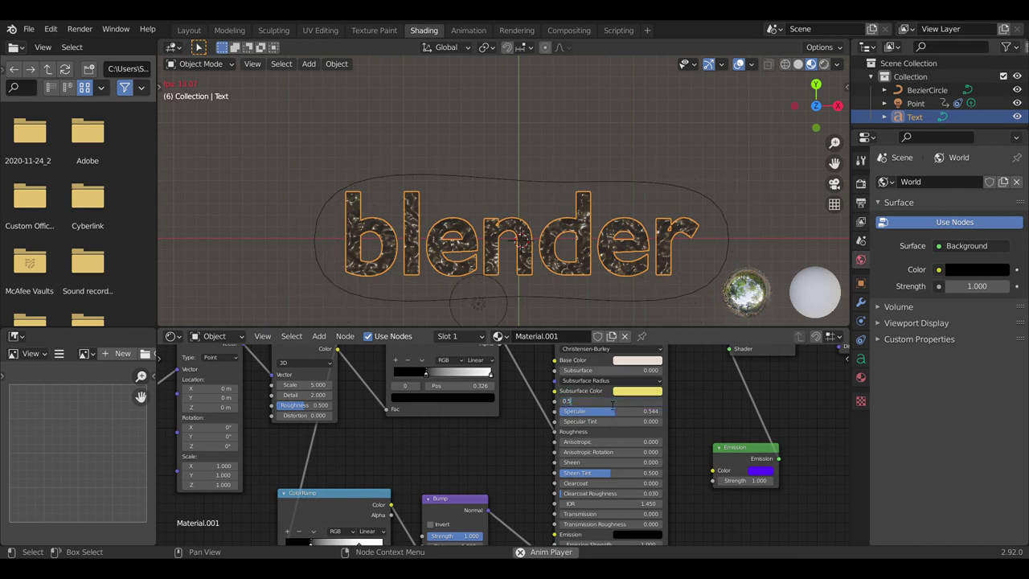
click(617, 412)
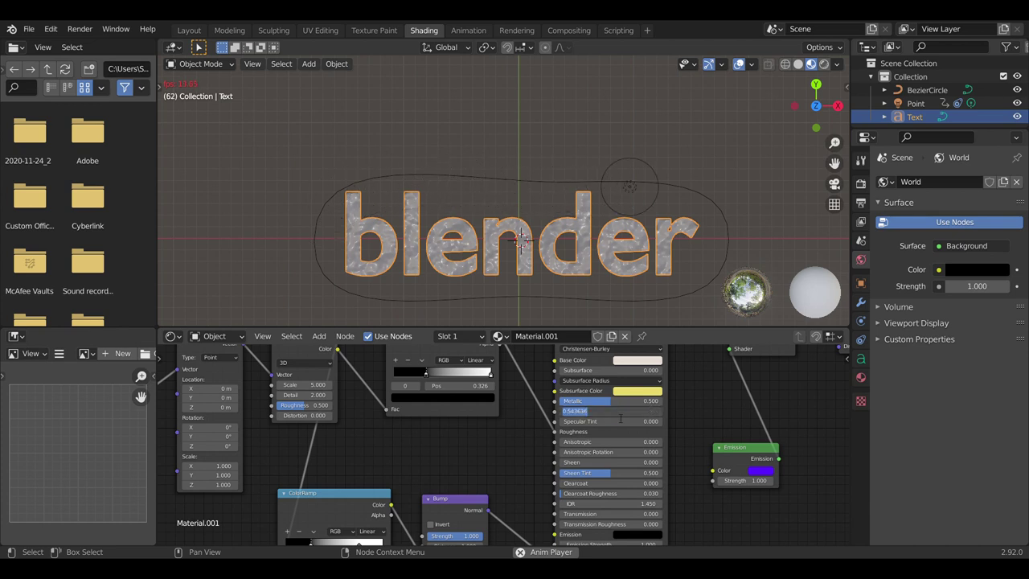
key(Return)
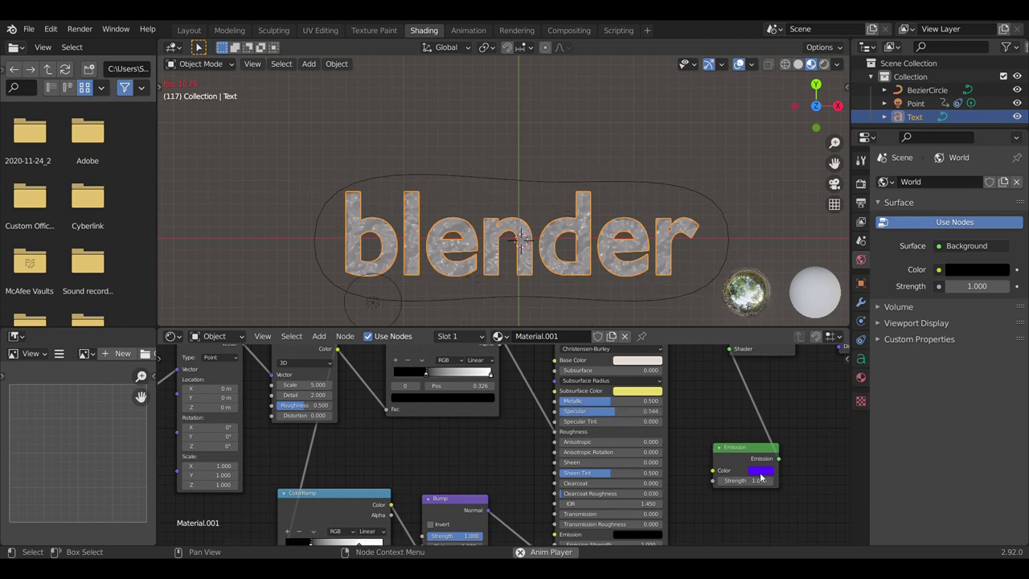
click(189, 33)
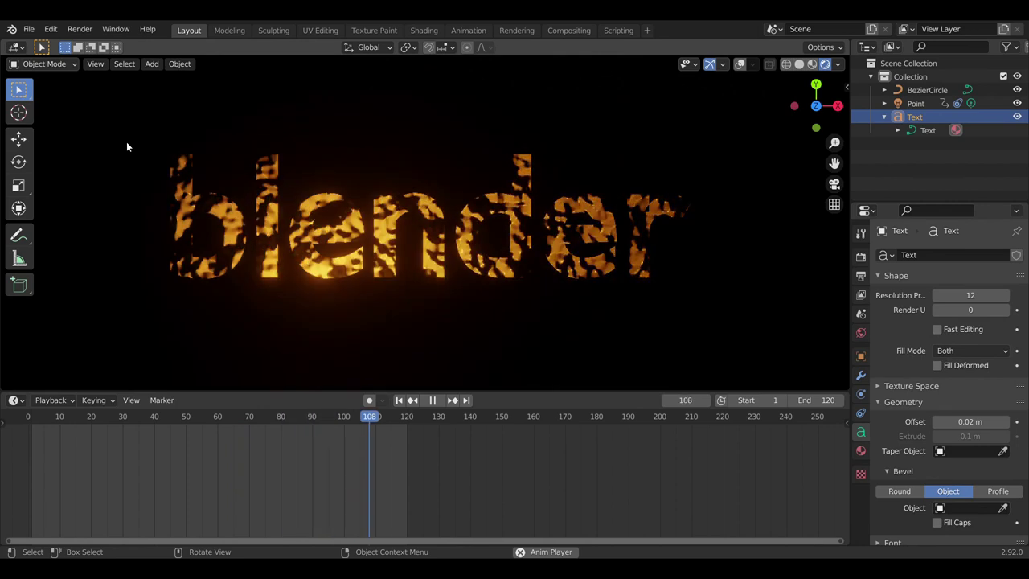
- Set the Emission node colour and Principled Subsurface Color to red, then preview the render
click(103, 32)
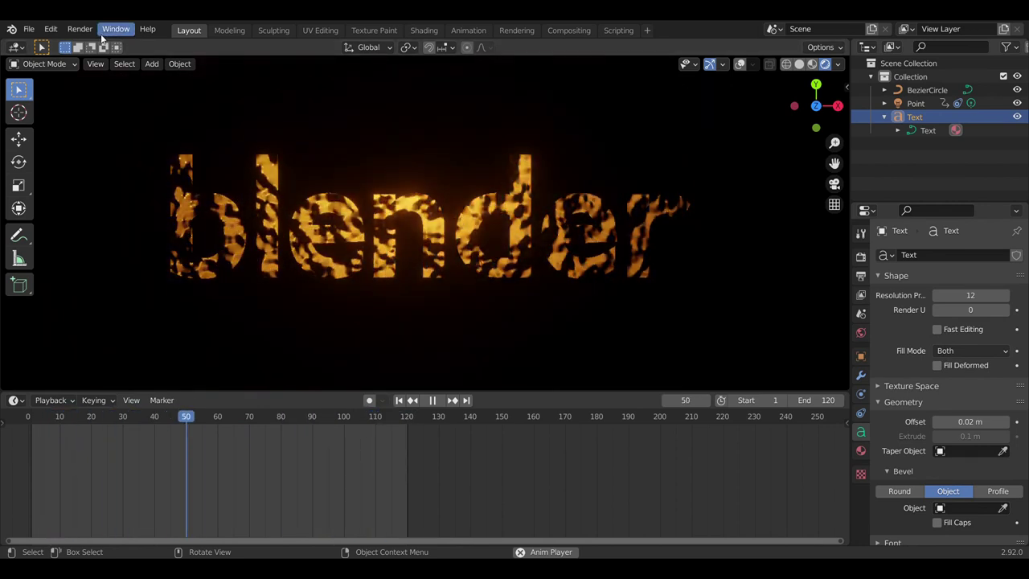
click(425, 31)
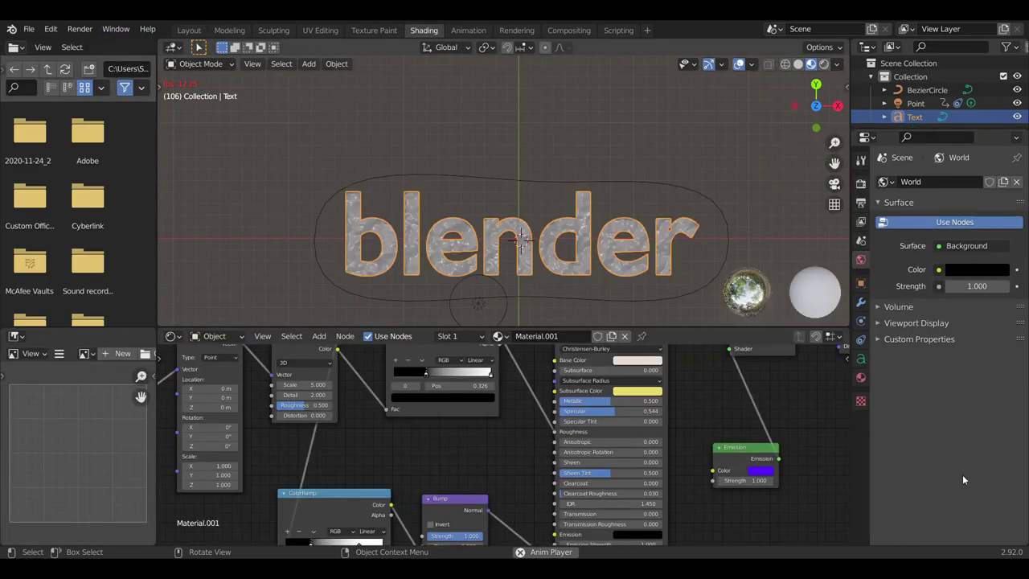
click(760, 470)
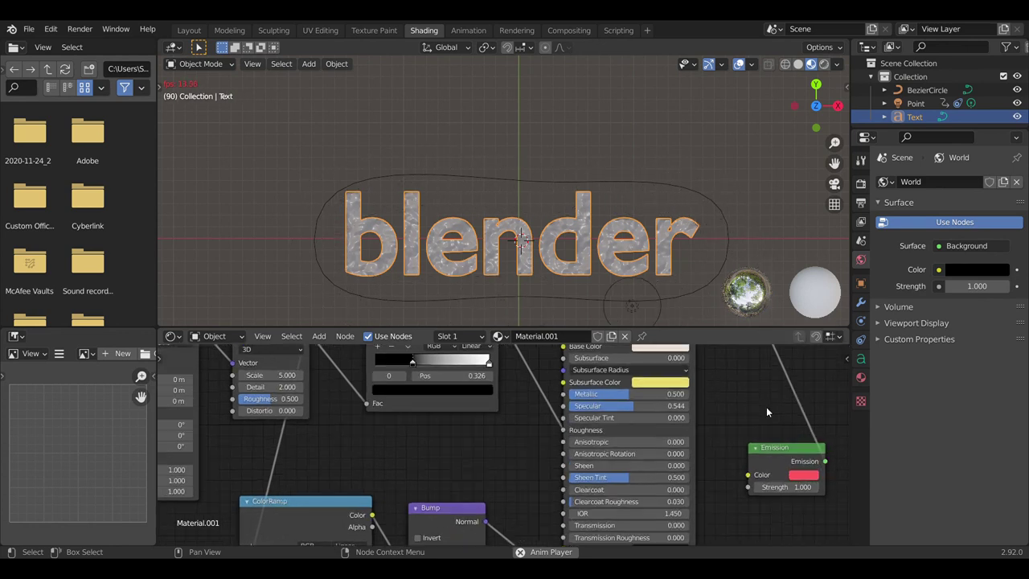
click(650, 394)
key(ctrl+v)
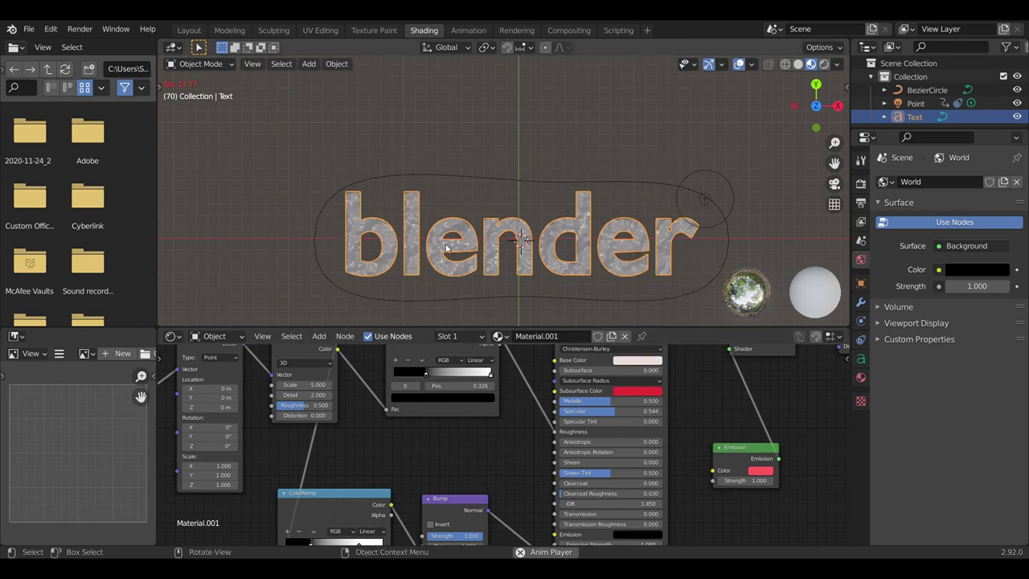
click(188, 30)
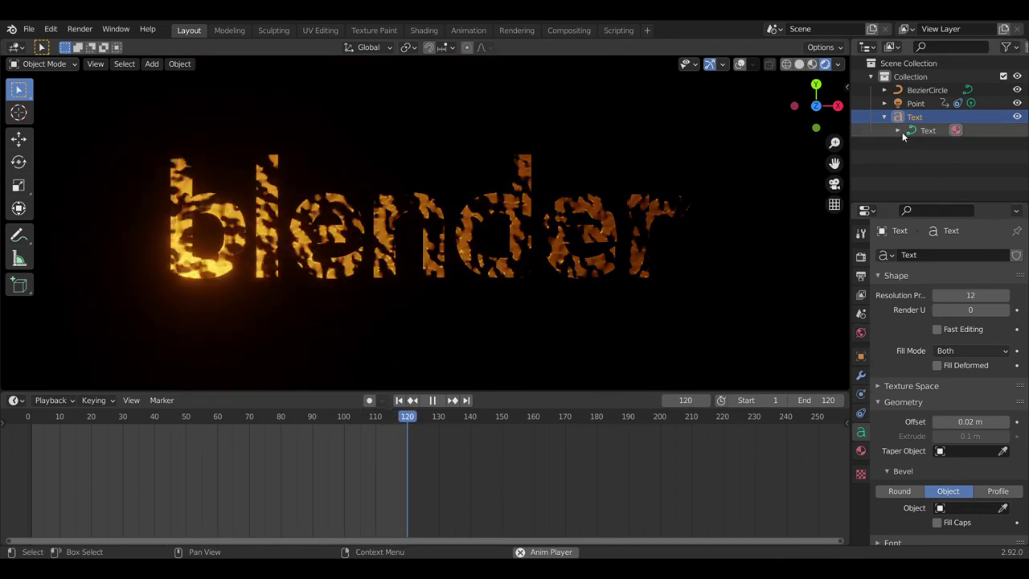
- Show overlays, pause at frame 73, and change the point light colour to red-pink
click(741, 68)
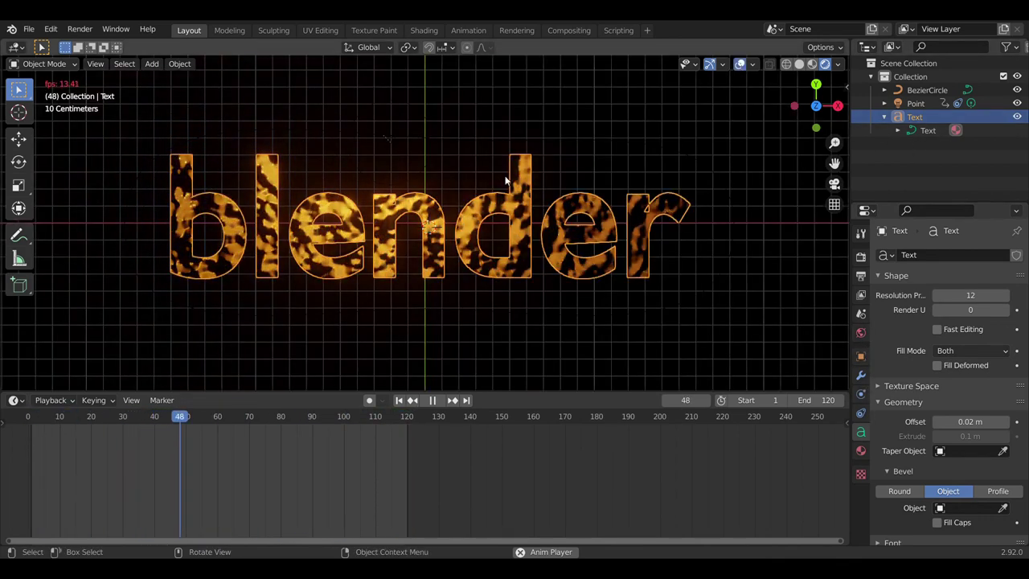
click(433, 399)
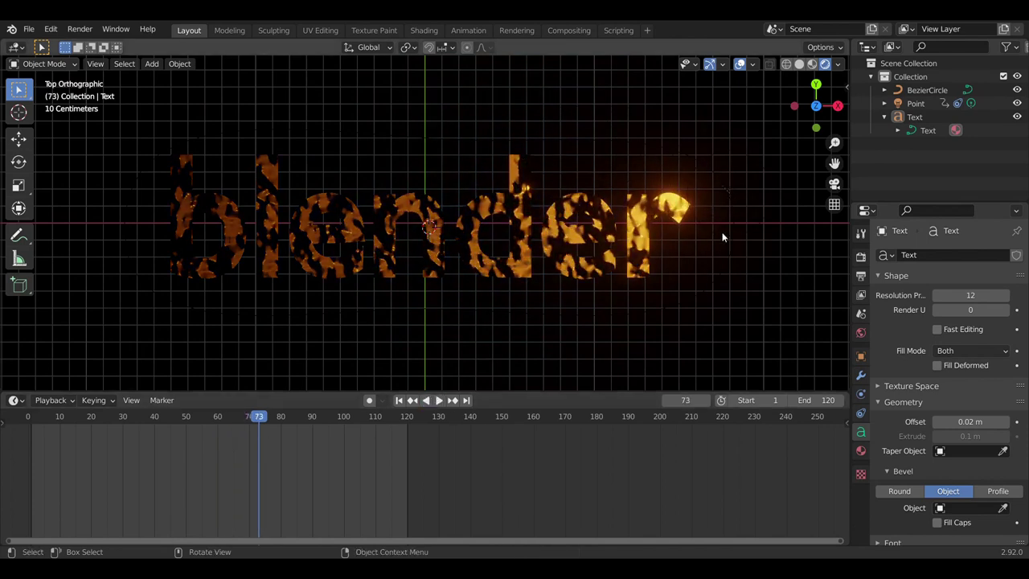
click(722, 233)
click(730, 193)
click(987, 331)
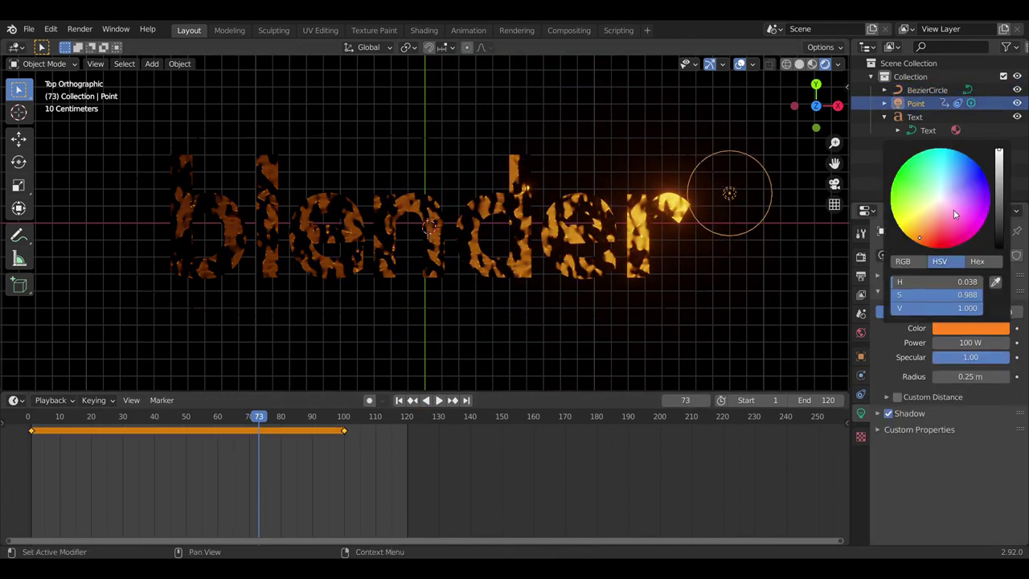
click(972, 173)
click(948, 244)
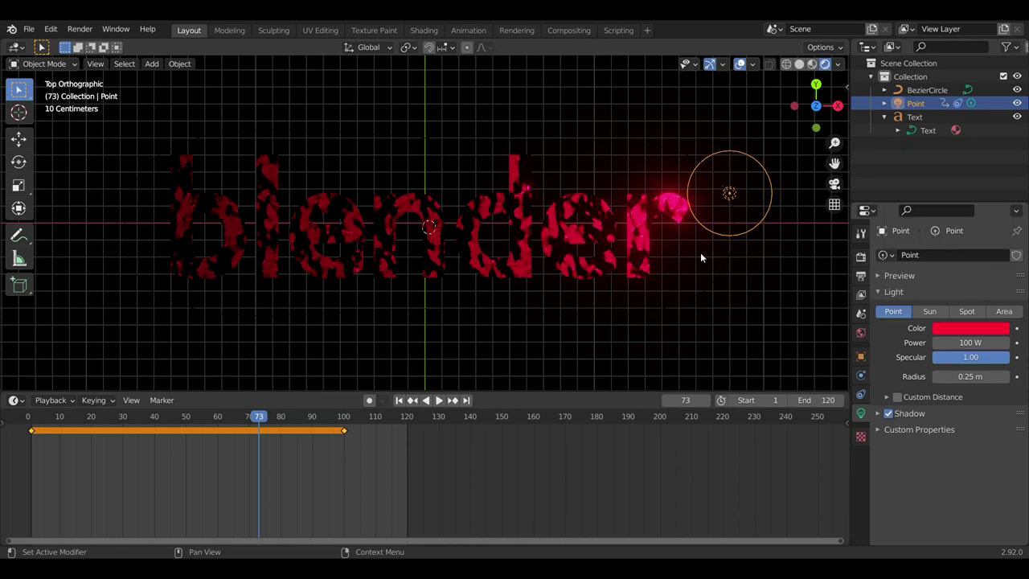
- Resume playback, then bring up the Text object's material nodes in the Shading workspace
click(539, 308)
click(435, 399)
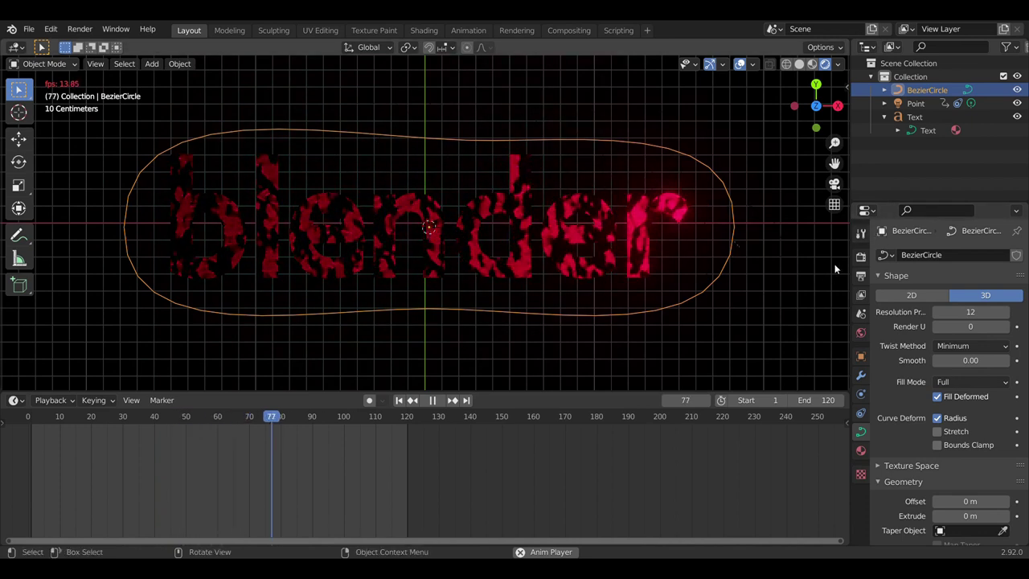
click(419, 34)
click(555, 260)
click(636, 360)
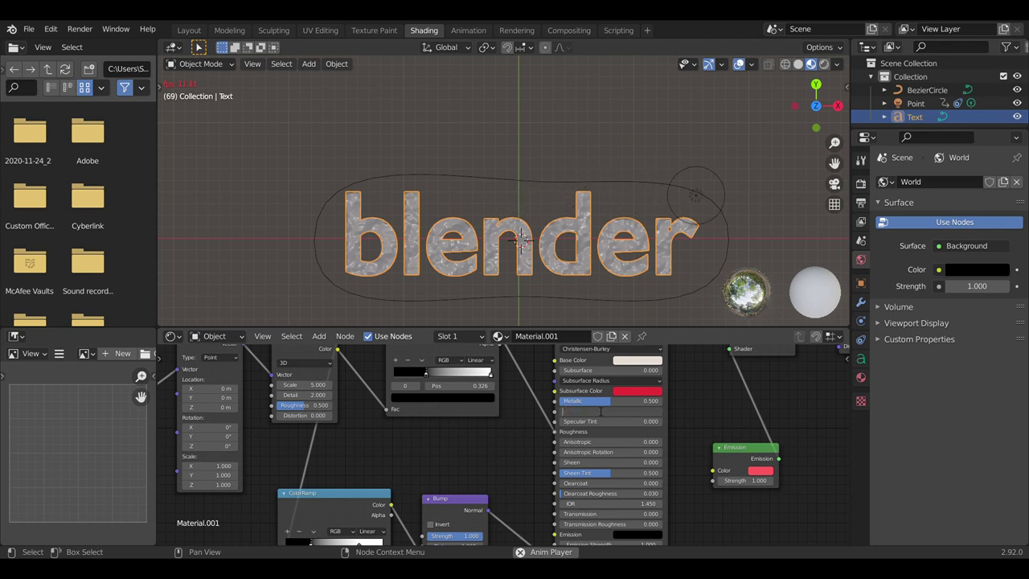
- Switch to rendered shading, make Subsurface Color near-white and set Emission Color to blue
click(508, 207)
click(823, 64)
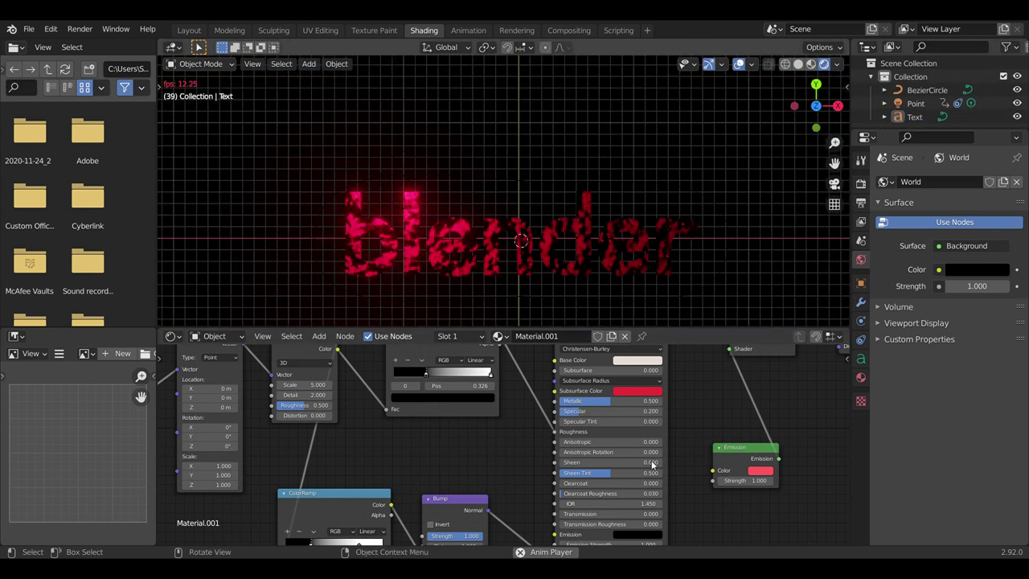
click(643, 391)
click(652, 292)
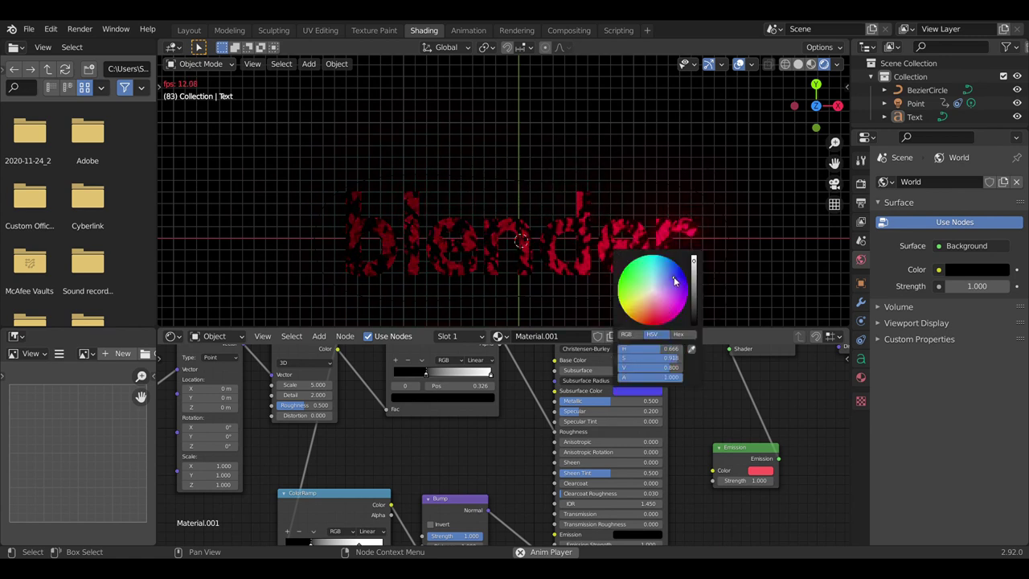
click(761, 470)
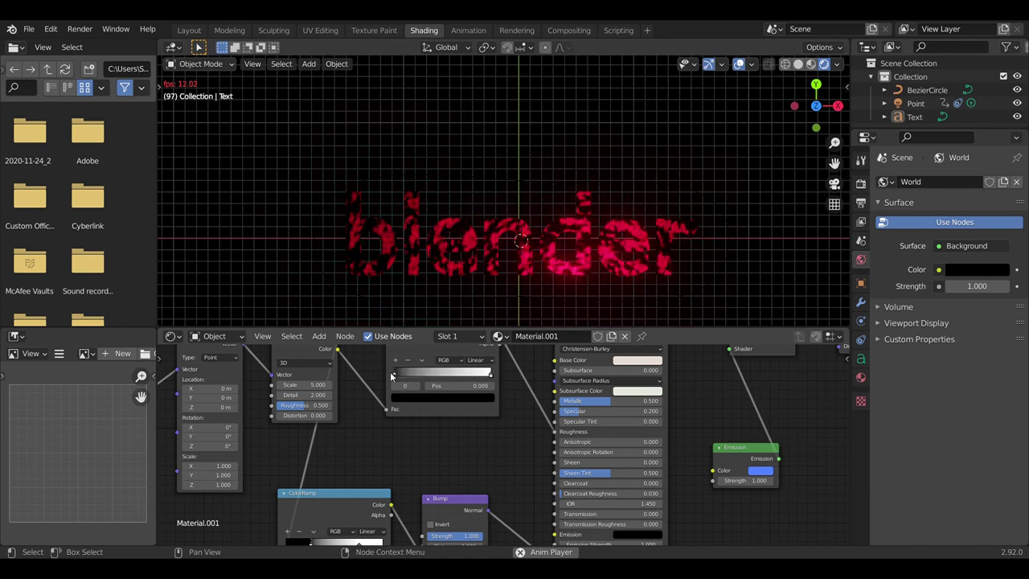
- Edit Specular Tint and raise Sheen Tint to 0.787, zooming out the node editor
click(579, 422)
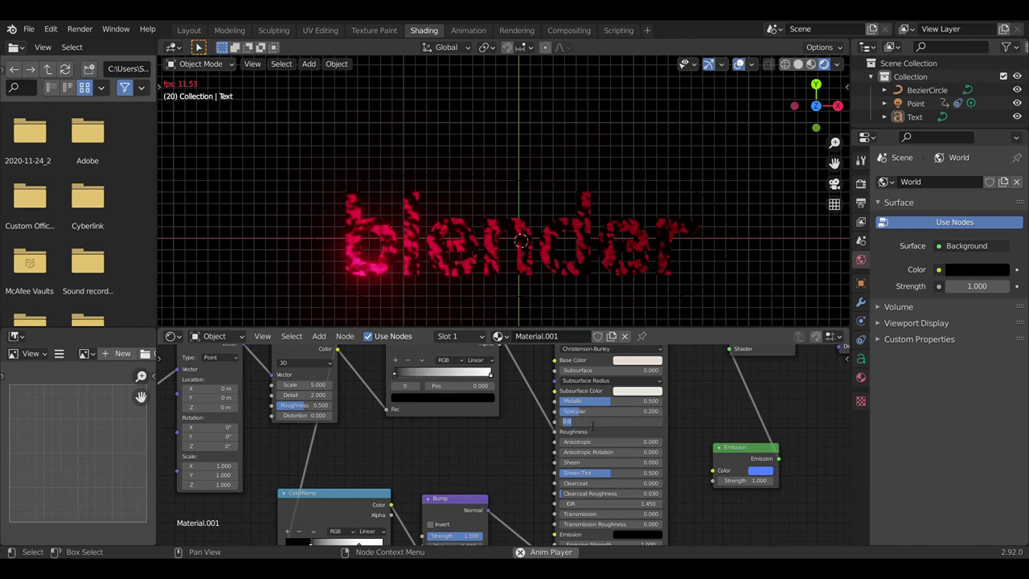
text(0.2)
key(Return)
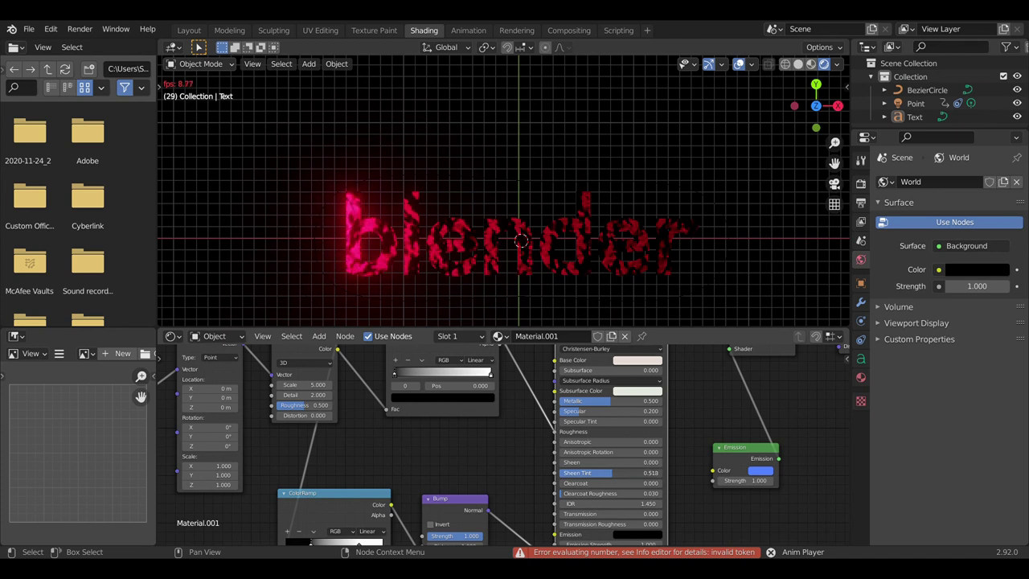
drag(611, 473, 641, 475)
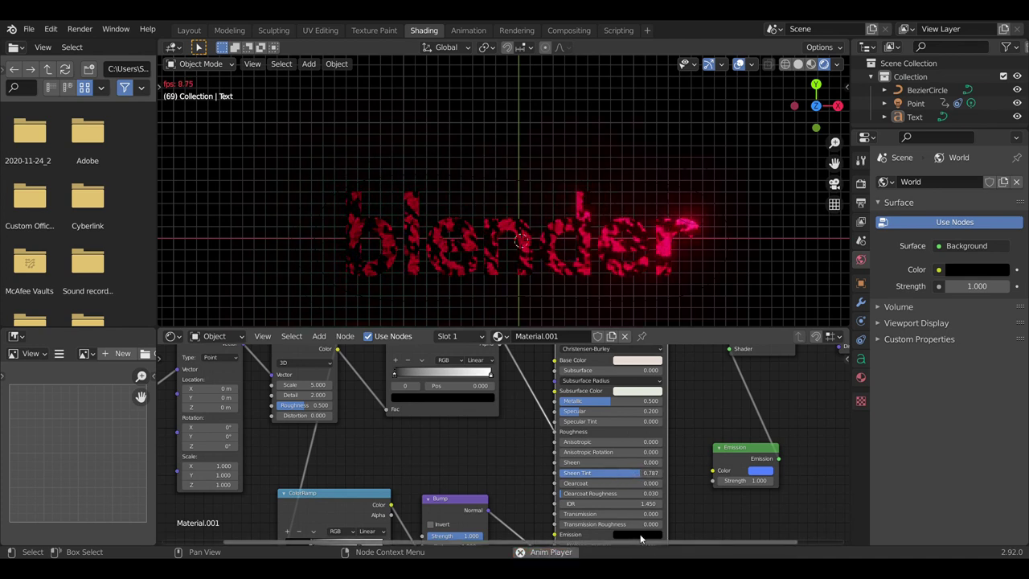
scroll(674, 515, down, 1)
scroll(673, 514, down, 1)
scroll(673, 509, down, 1)
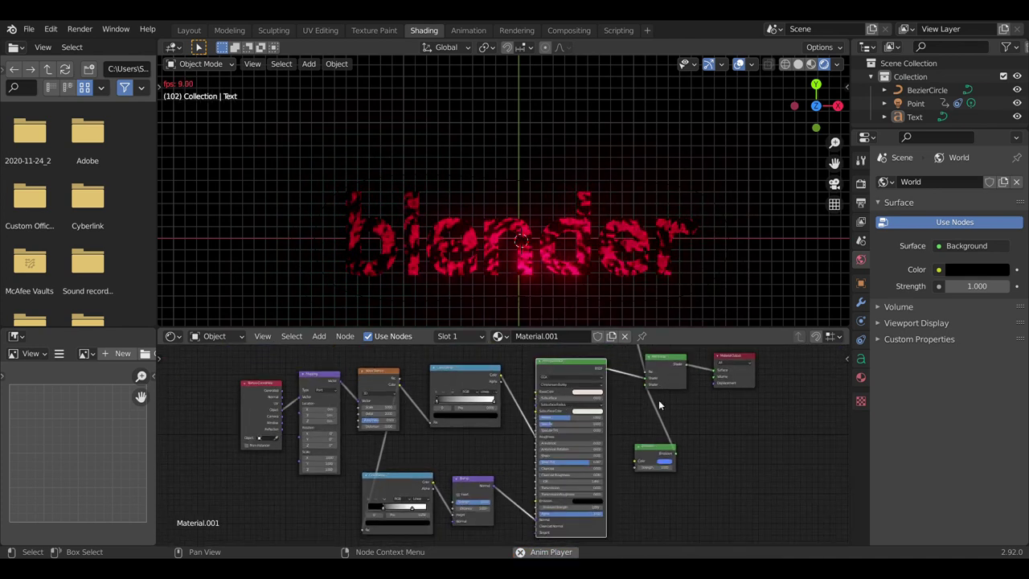
- Delete the Emission node, nudge the ColorRamp node, and return to the Layout workspace
drag(648, 387, 536, 499)
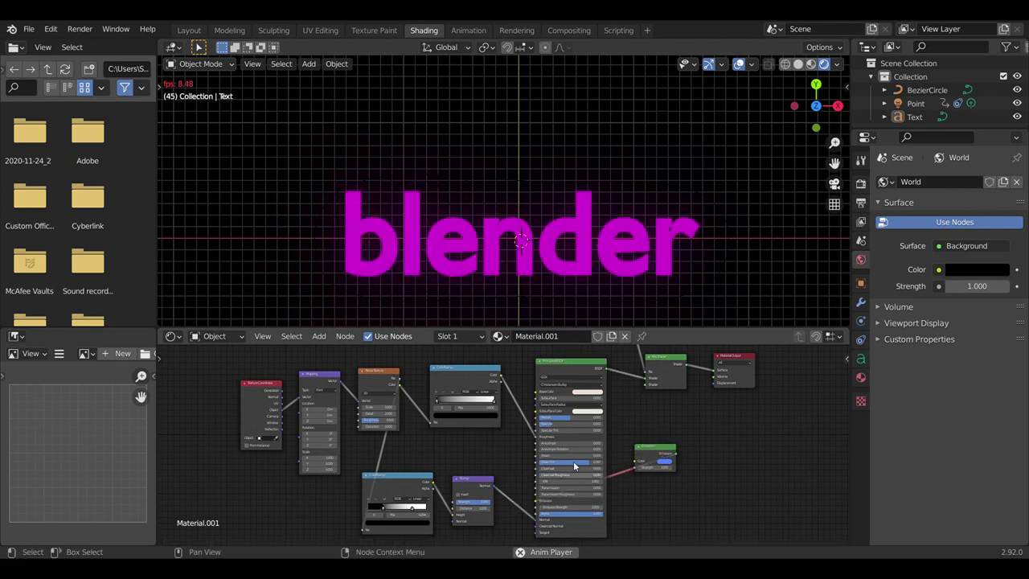
mouse_move(676, 456)
mouse_down()
mouse_move(578, 499)
mouse_move(631, 488)
mouse_up()
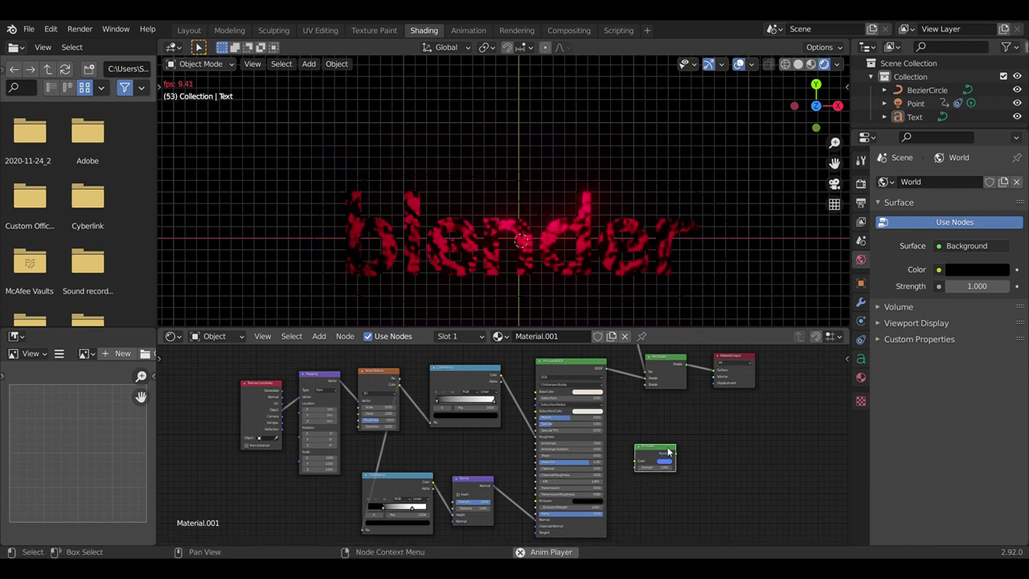
drag(713, 434, 618, 486)
key(Delete)
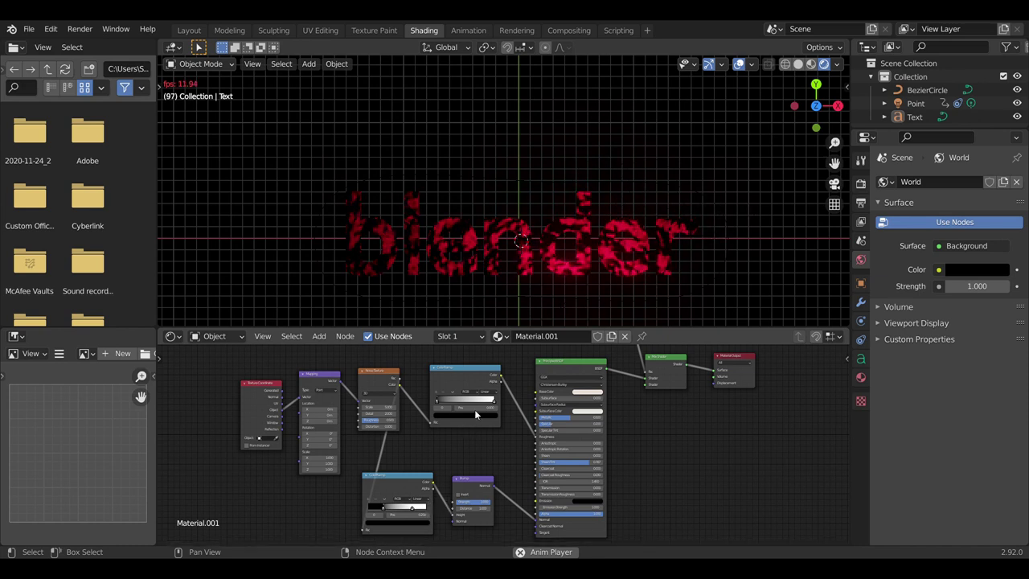
drag(438, 406, 505, 375)
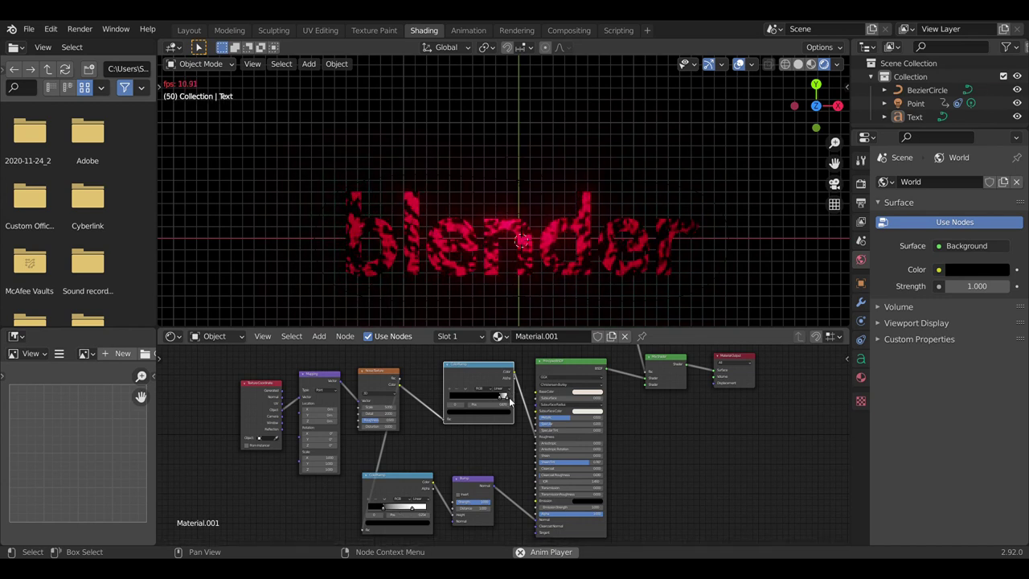
click(189, 29)
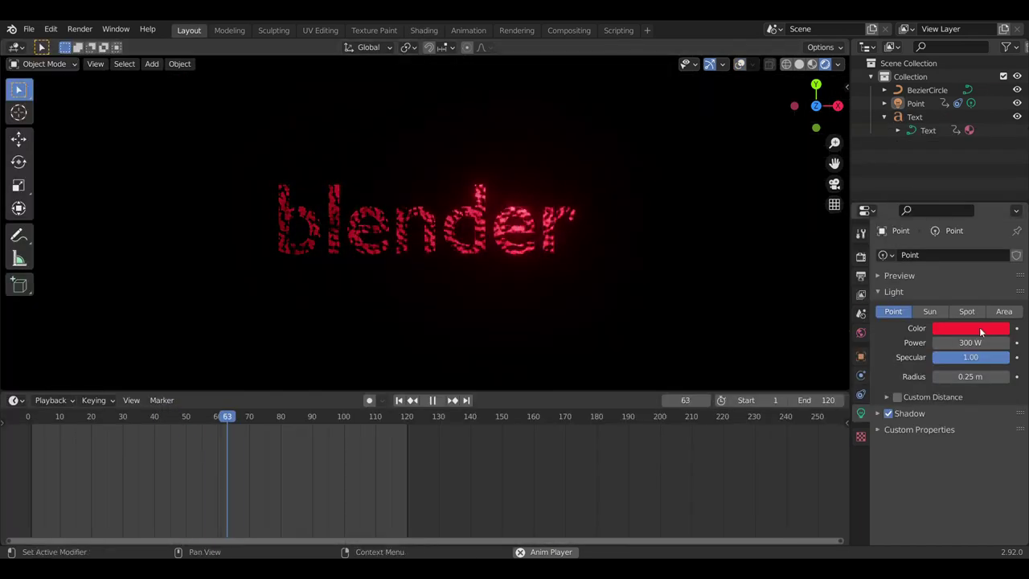
- Make the point light blue, then browse the File and Render menus and the render settings
click(944, 327)
click(984, 178)
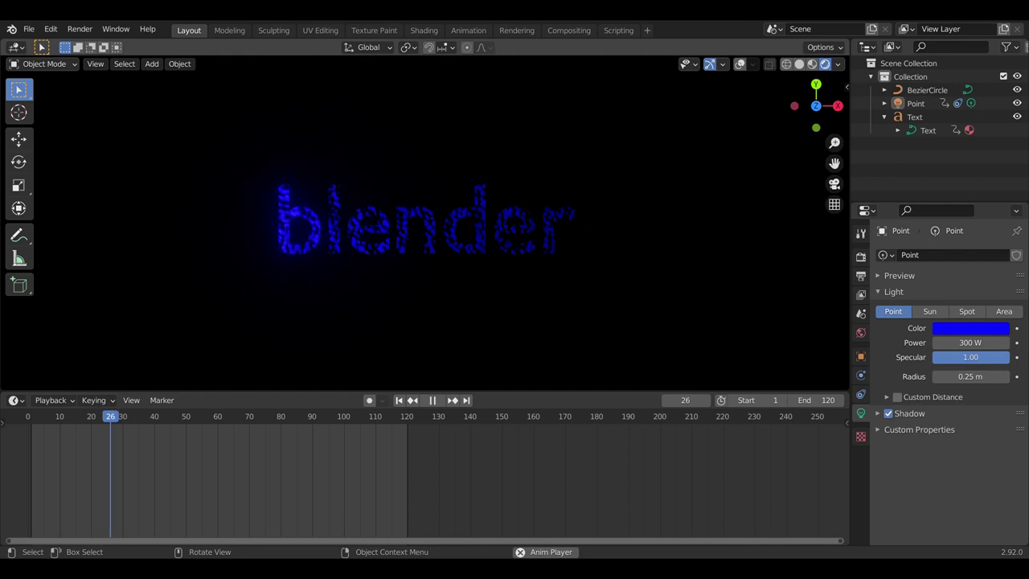
click(28, 29)
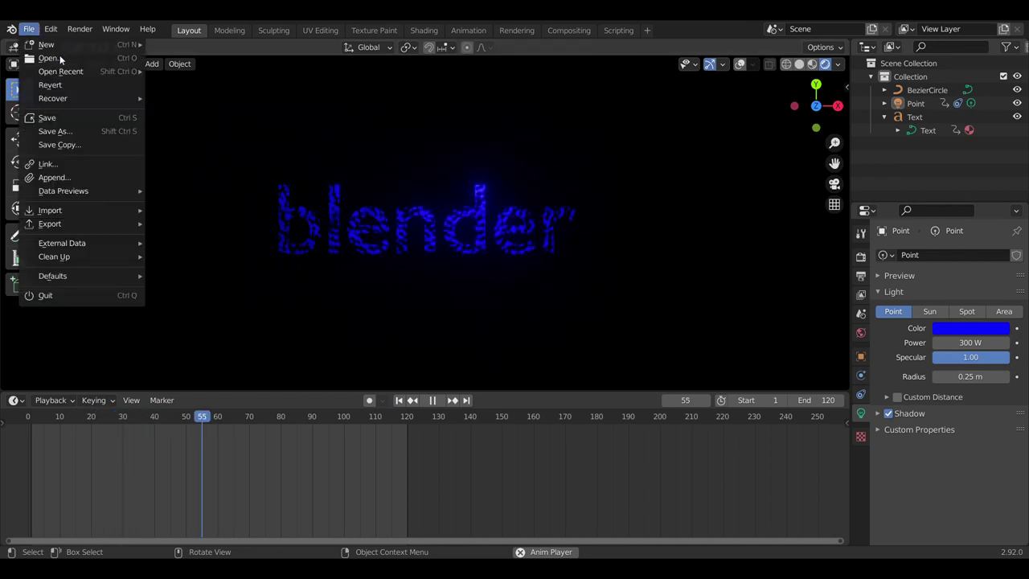
click(79, 29)
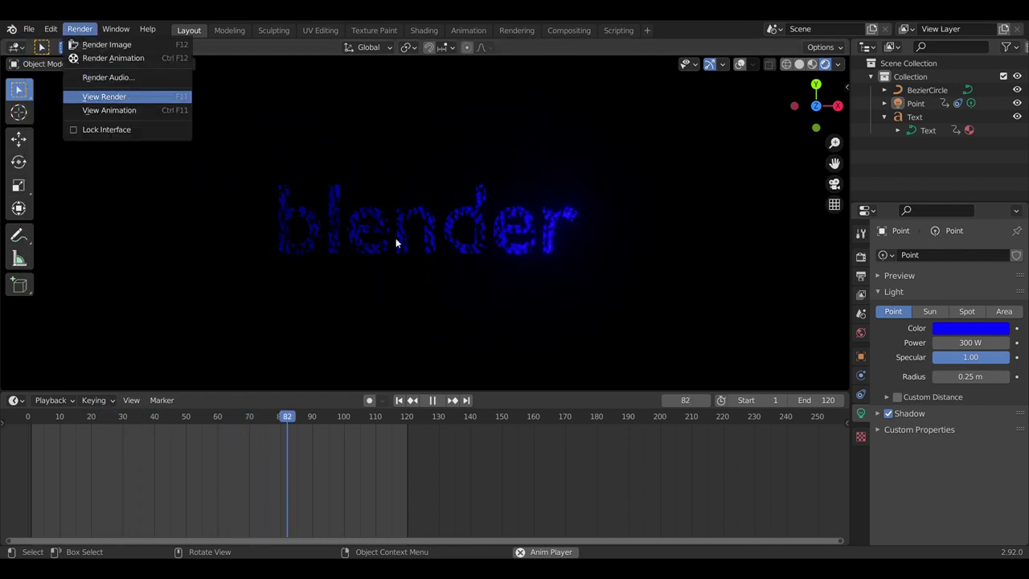
click(930, 63)
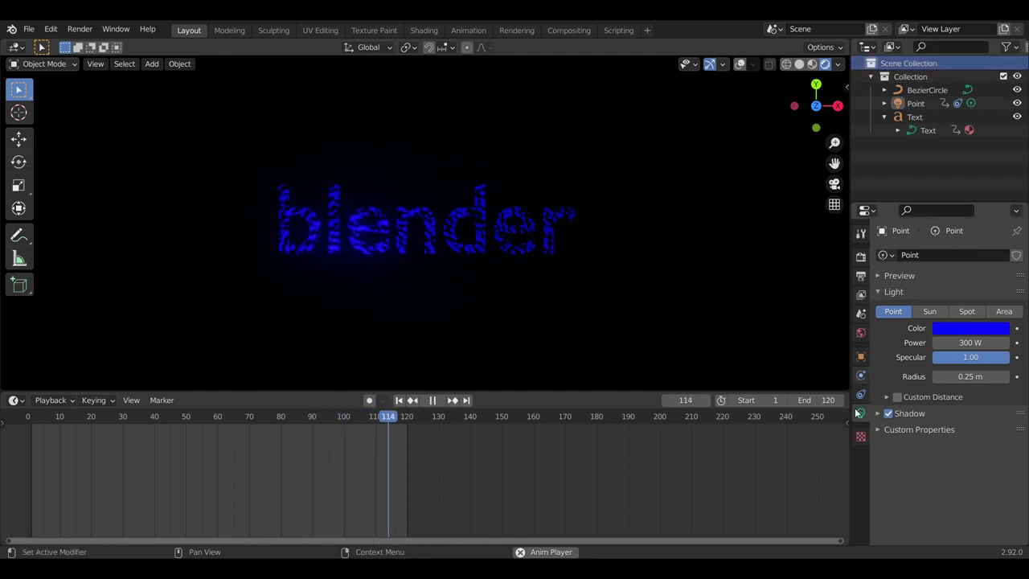
click(860, 437)
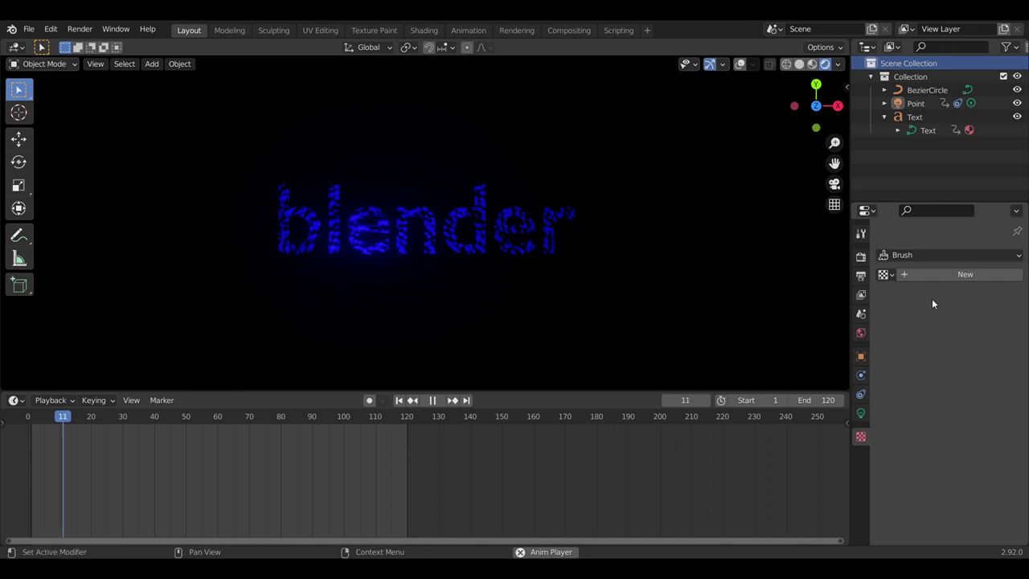
click(860, 256)
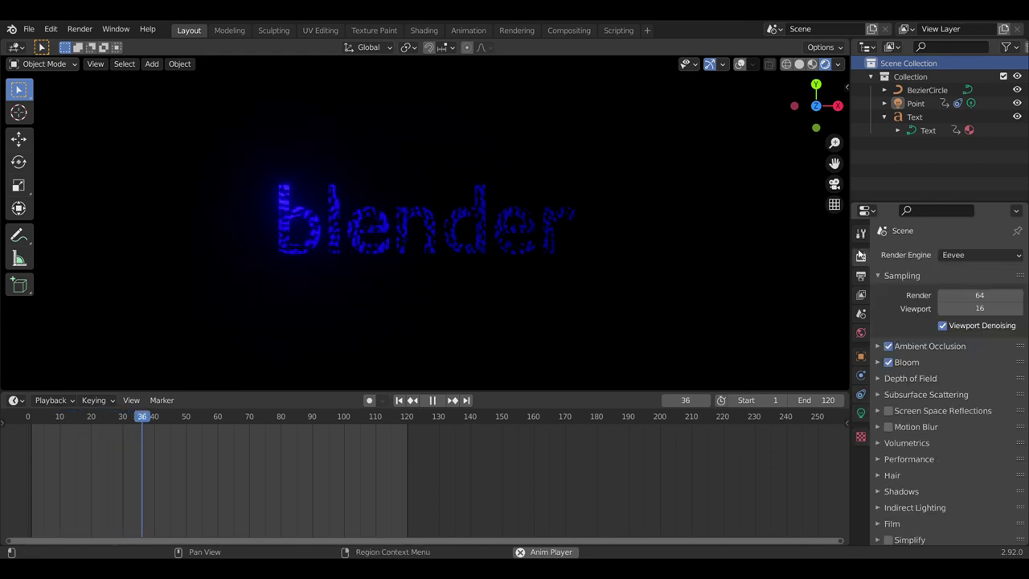
- Enable File Extensions and set the output File Format to FFmpeg Video
click(1007, 47)
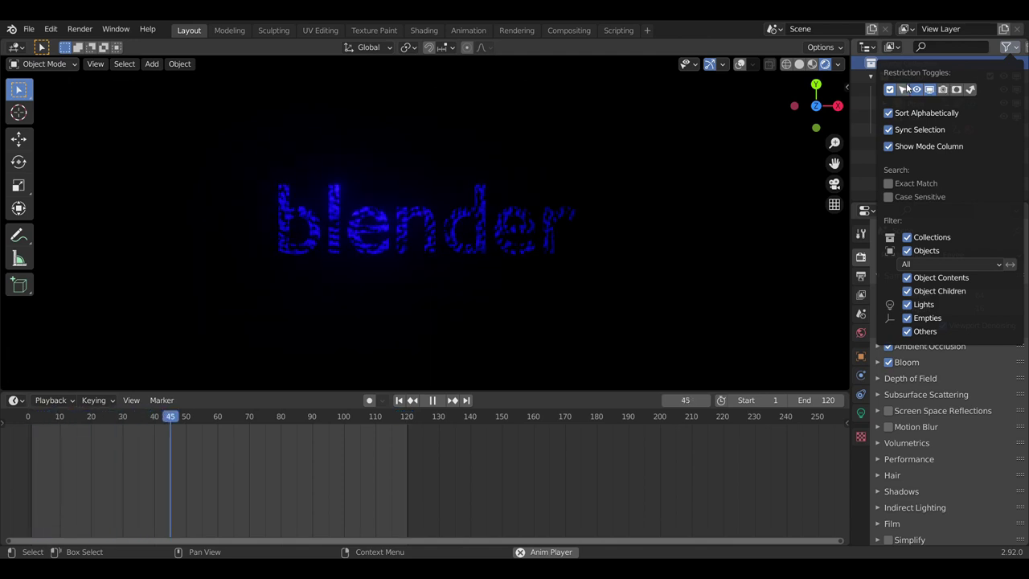
click(860, 276)
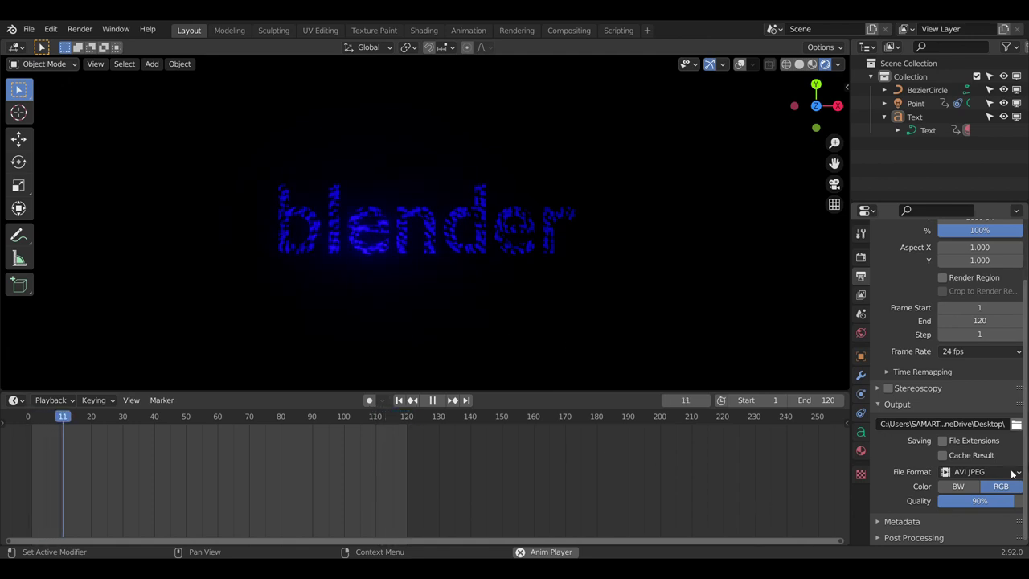
click(942, 440)
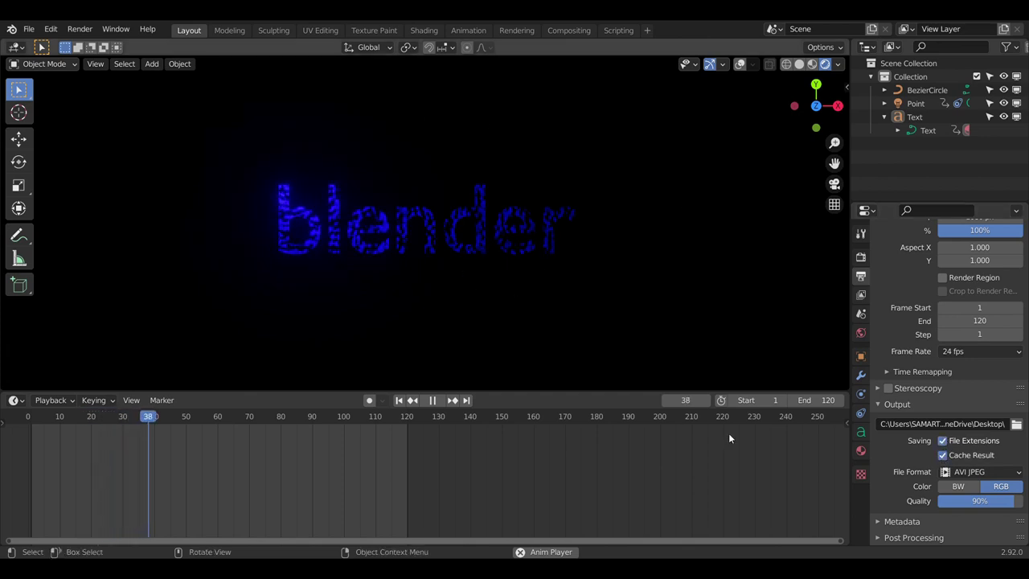
click(976, 474)
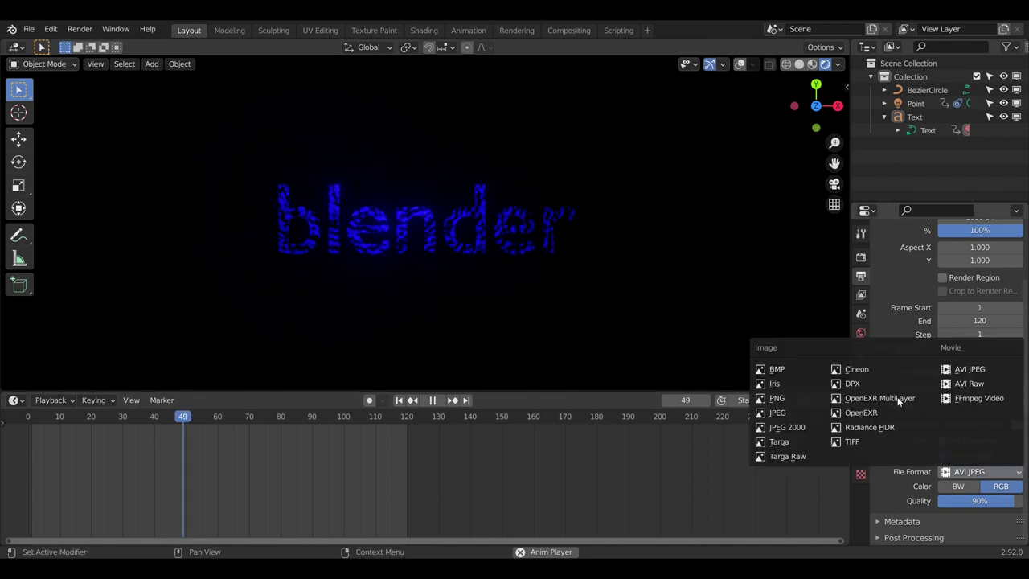
click(974, 399)
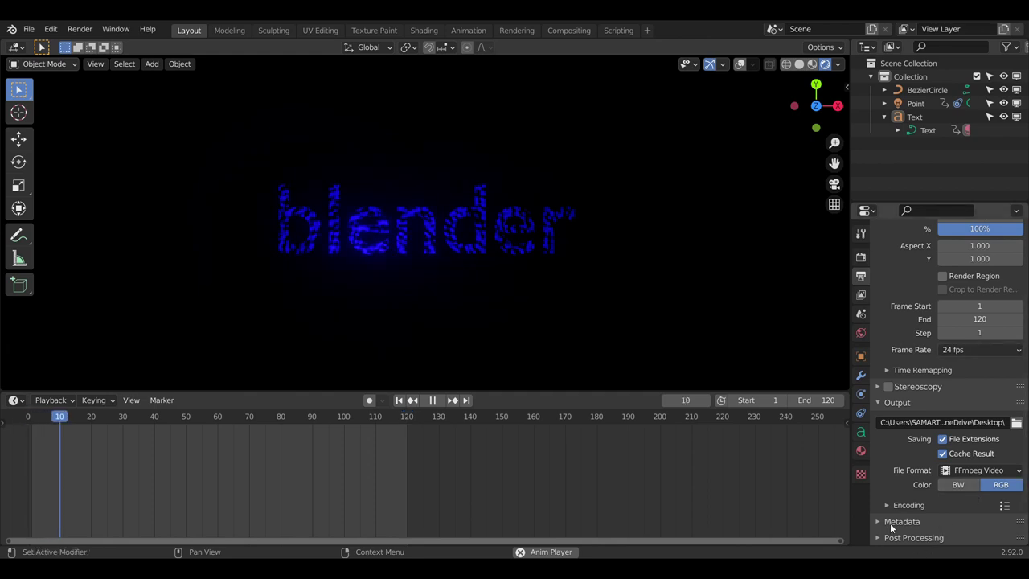
- In the Encoding panel, change the FFmpeg container from Matroska to MPEG-4
scroll(964, 389, up, 3)
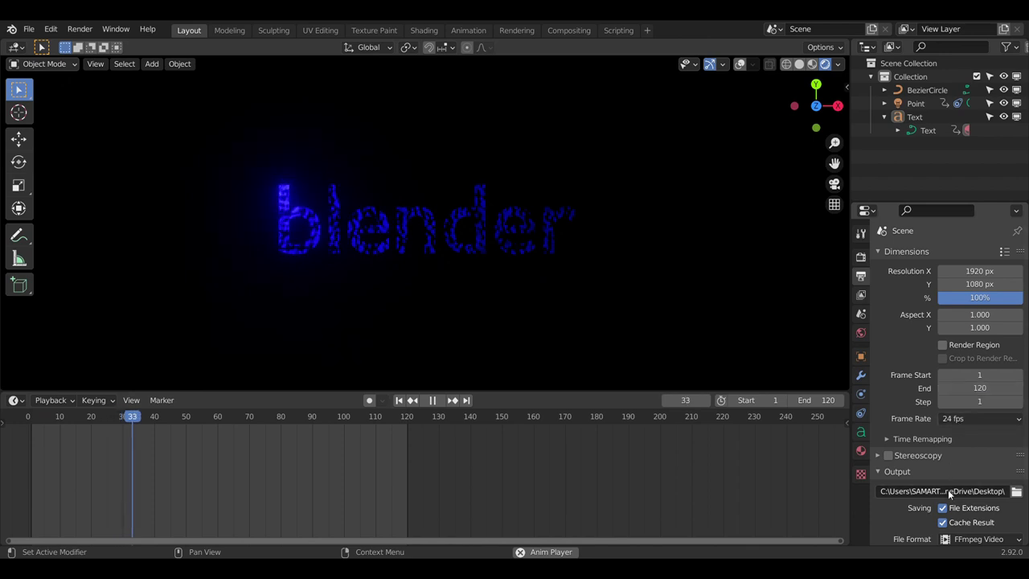
scroll(948, 490, down, 2)
scroll(948, 490, down, 1)
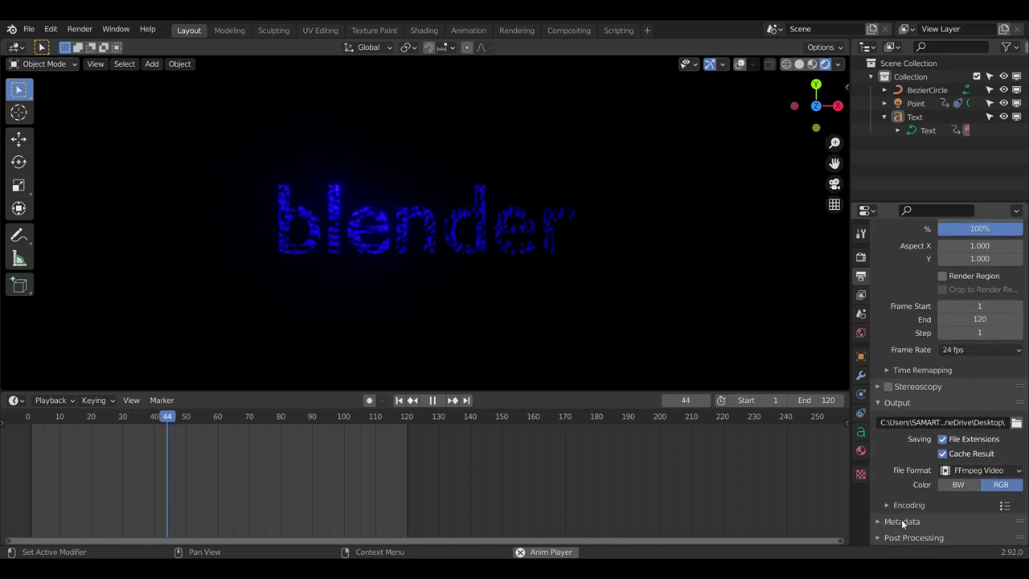
click(917, 504)
scroll(1003, 527, down, 2)
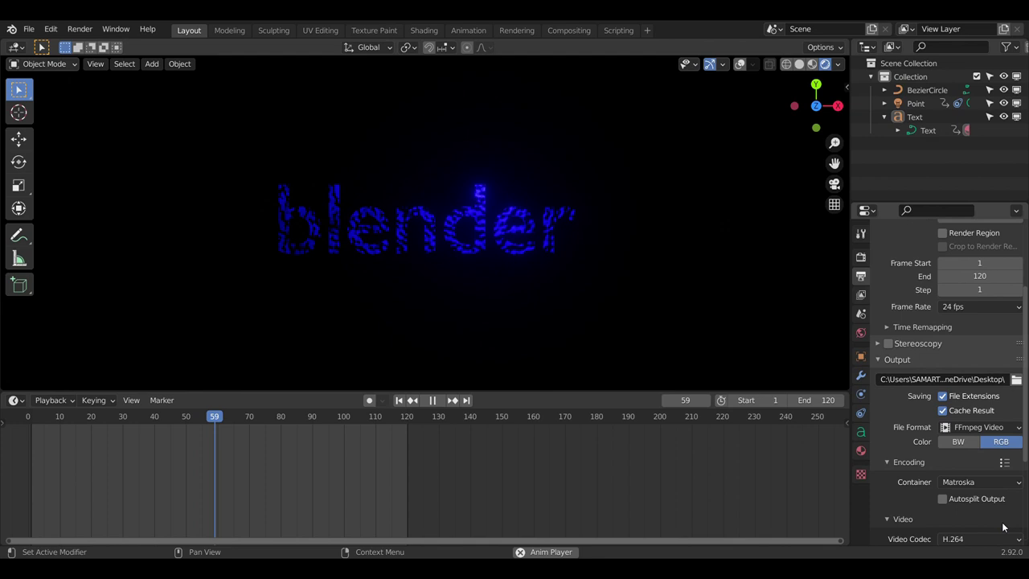
click(987, 481)
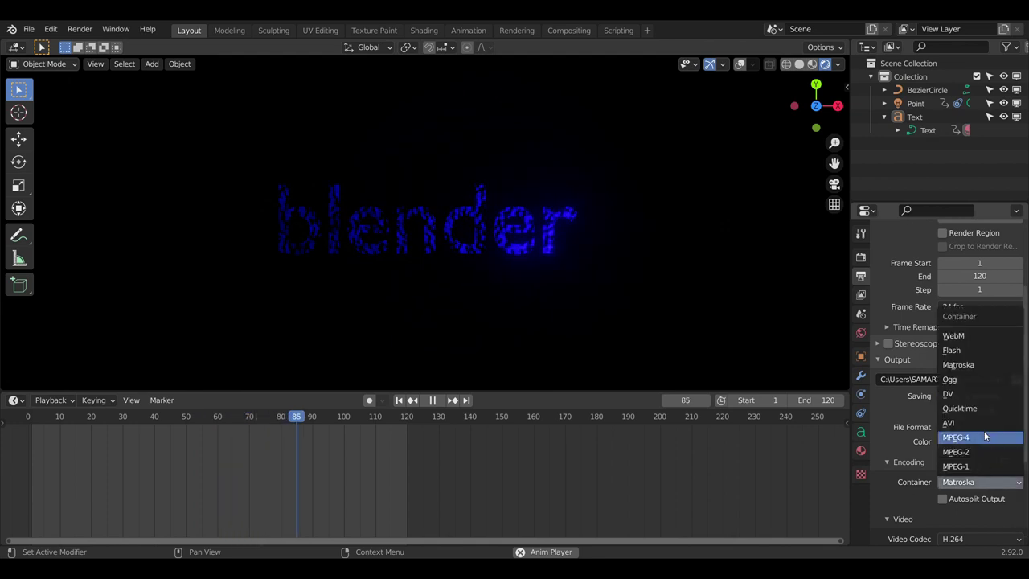
click(985, 436)
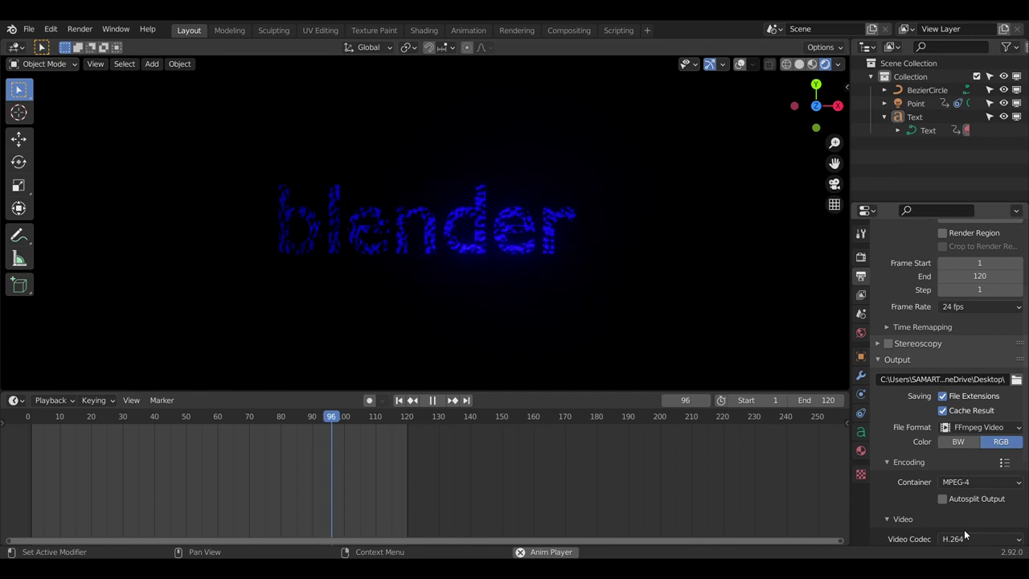
scroll(992, 523, down, 2)
scroll(992, 523, up, 3)
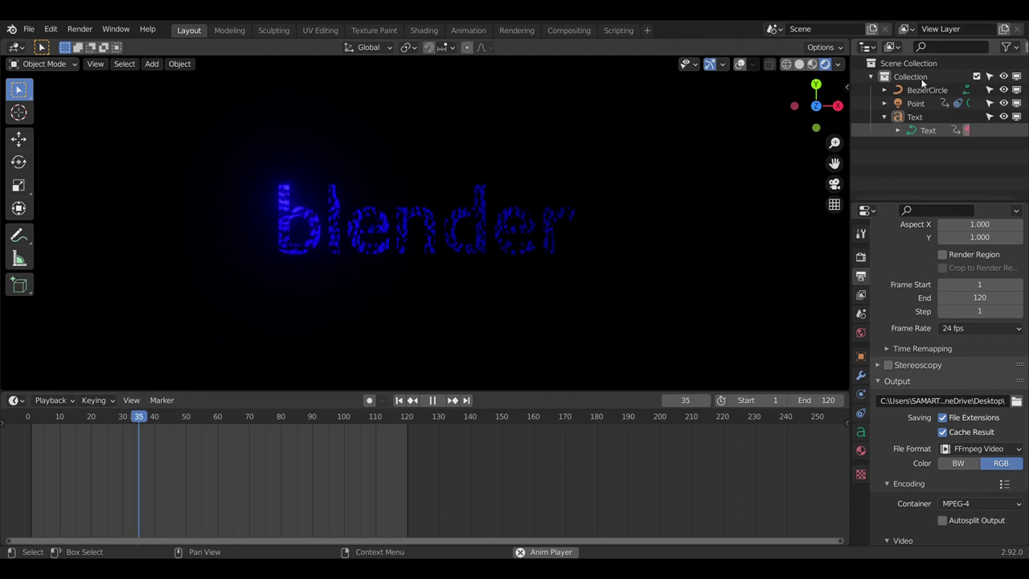
- Add a camera to the scene and rewind the animation to the first frame
click(153, 70)
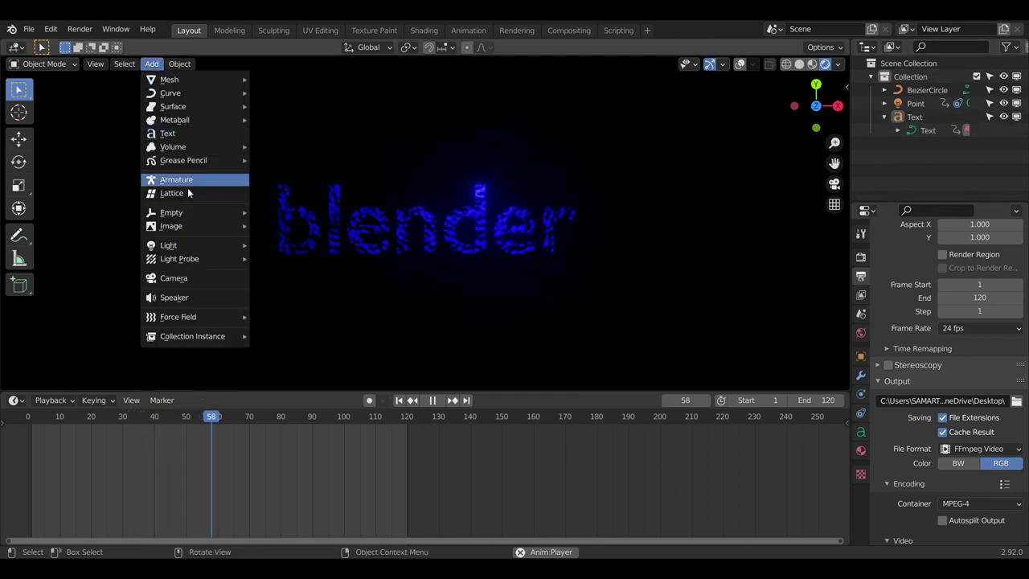
click(201, 281)
click(431, 401)
key(shift+Left)
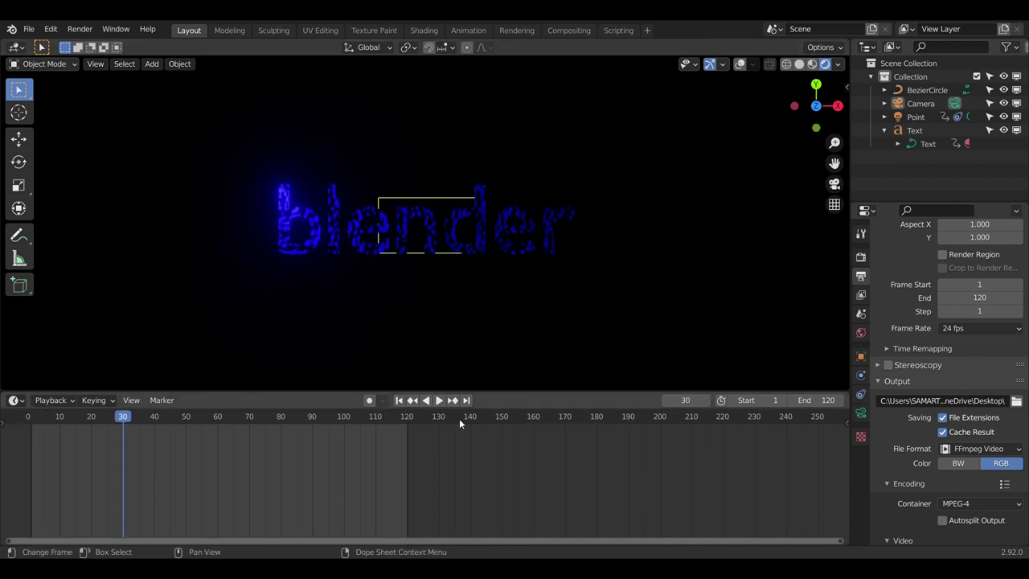
- Scale the camera uniformly to about 1.108 so its frame encloses the 'blender' text
click(523, 238)
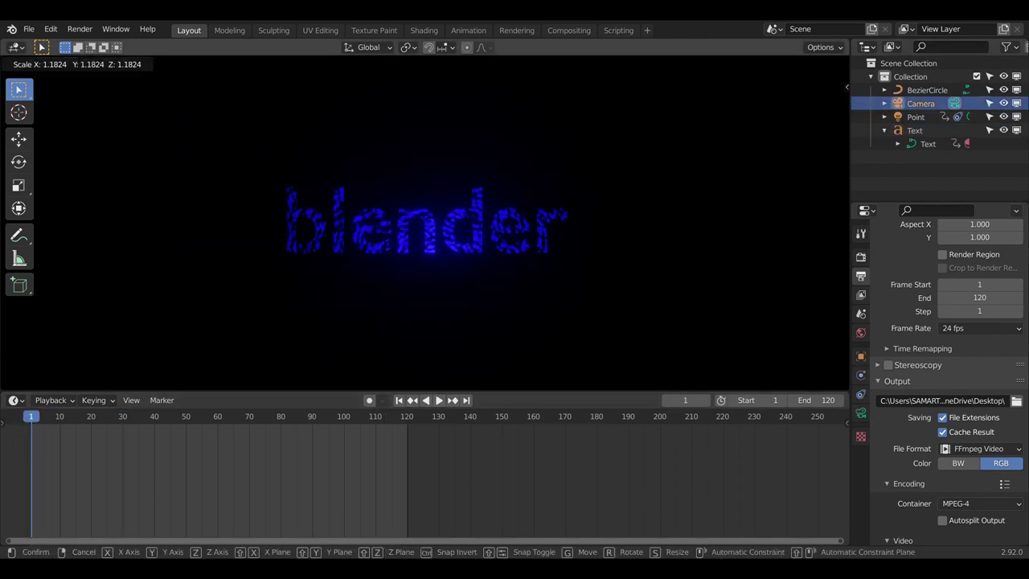
click(632, 271)
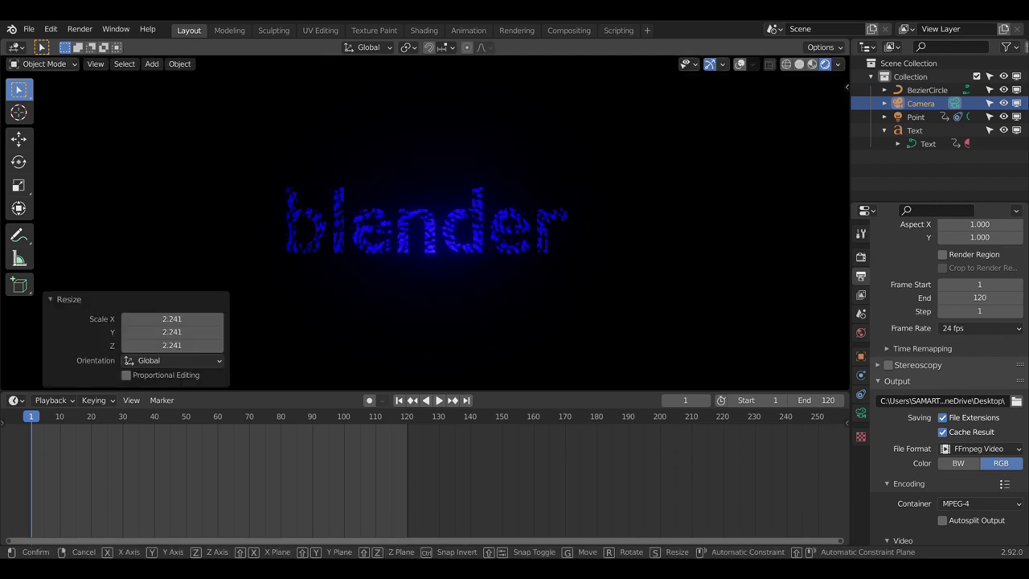
key(s)
click(710, 320)
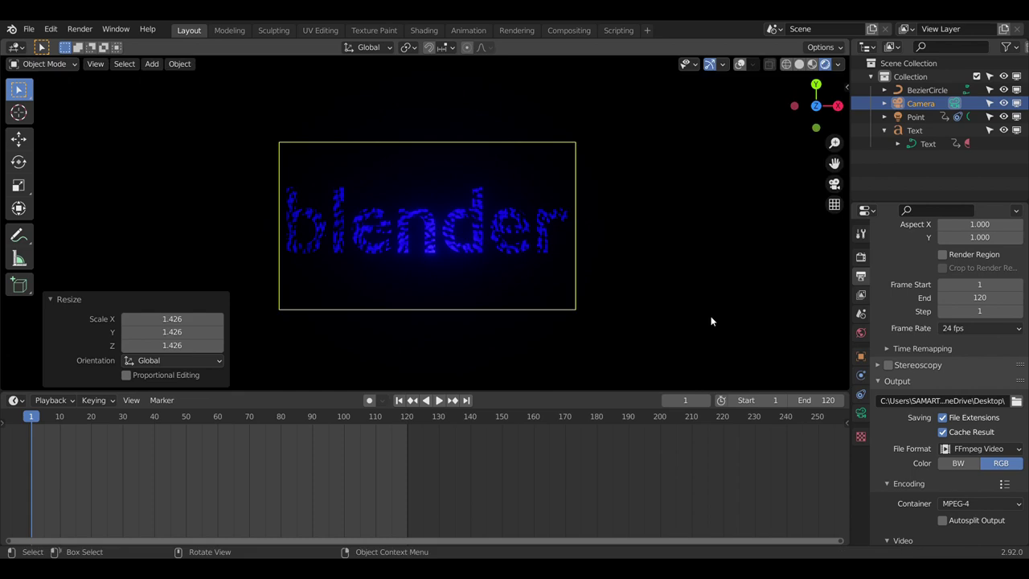
key(s)
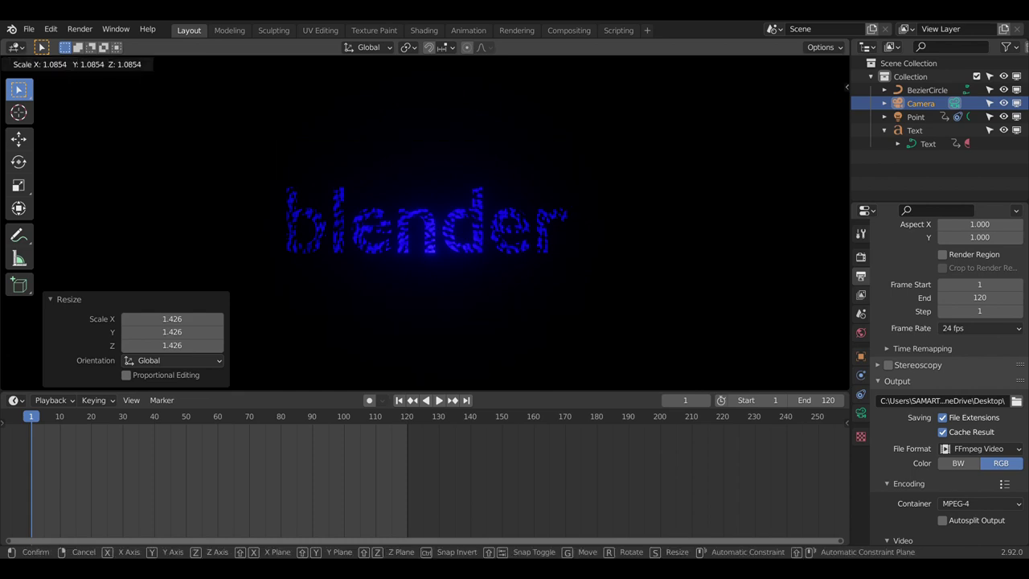
click(734, 347)
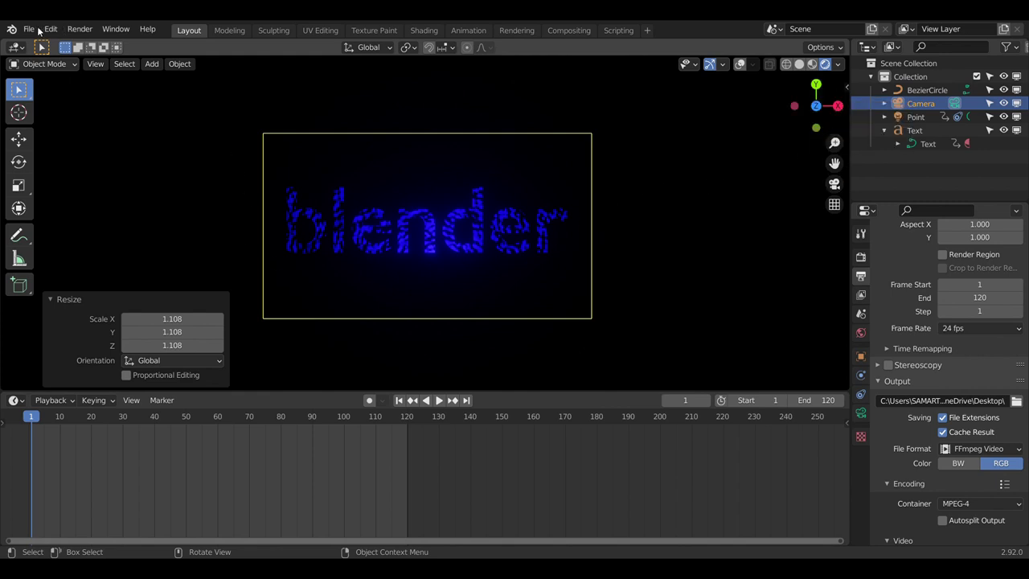
- Deselect everything and render the full 1–120 frame animation to MPEG-4 video
click(593, 87)
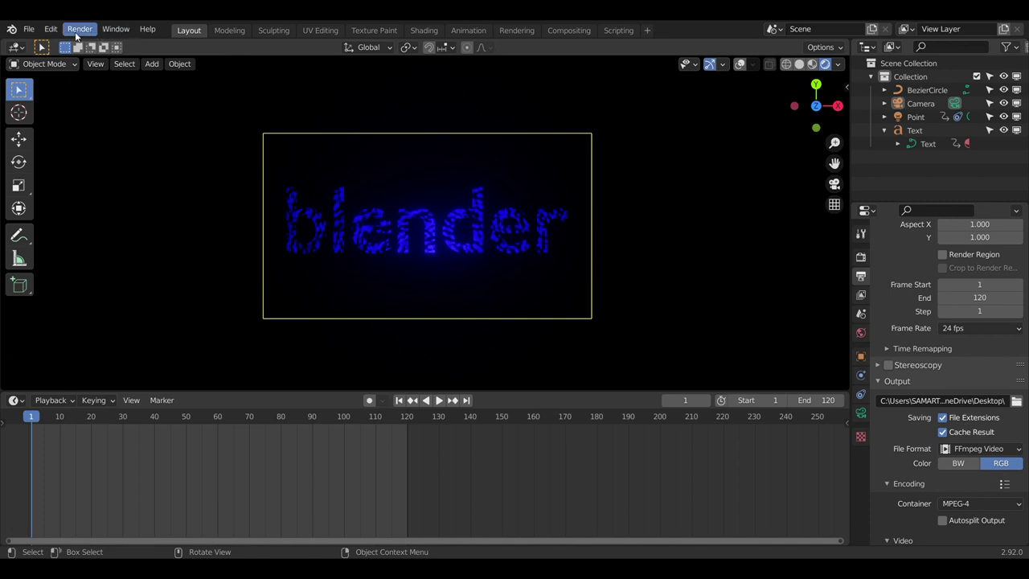
click(75, 31)
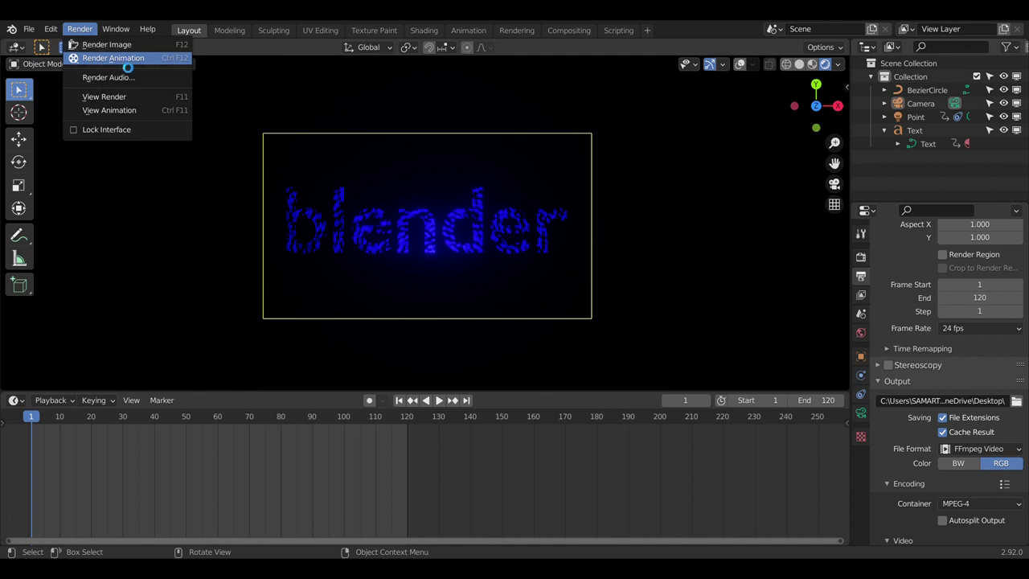
click(125, 65)
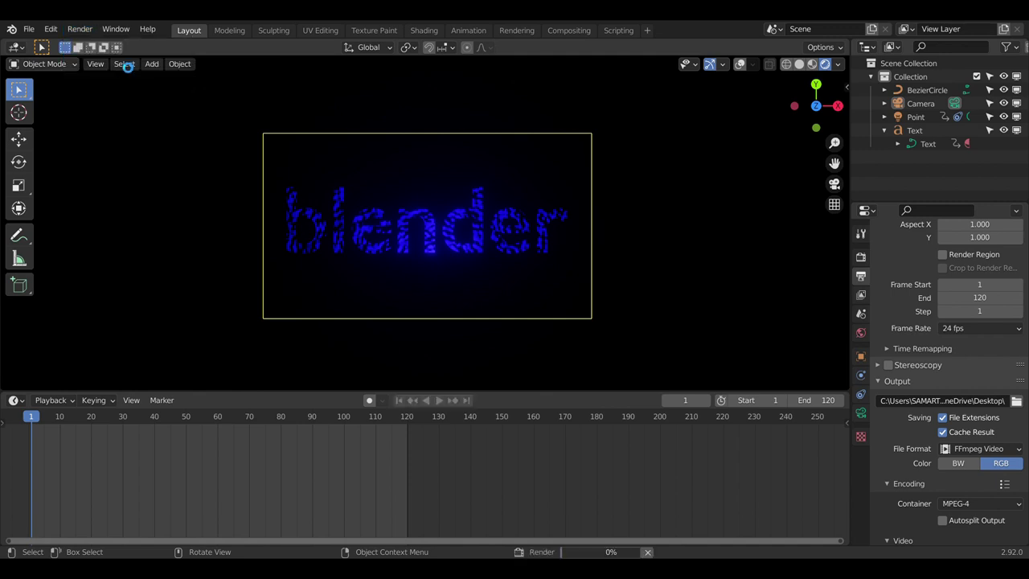